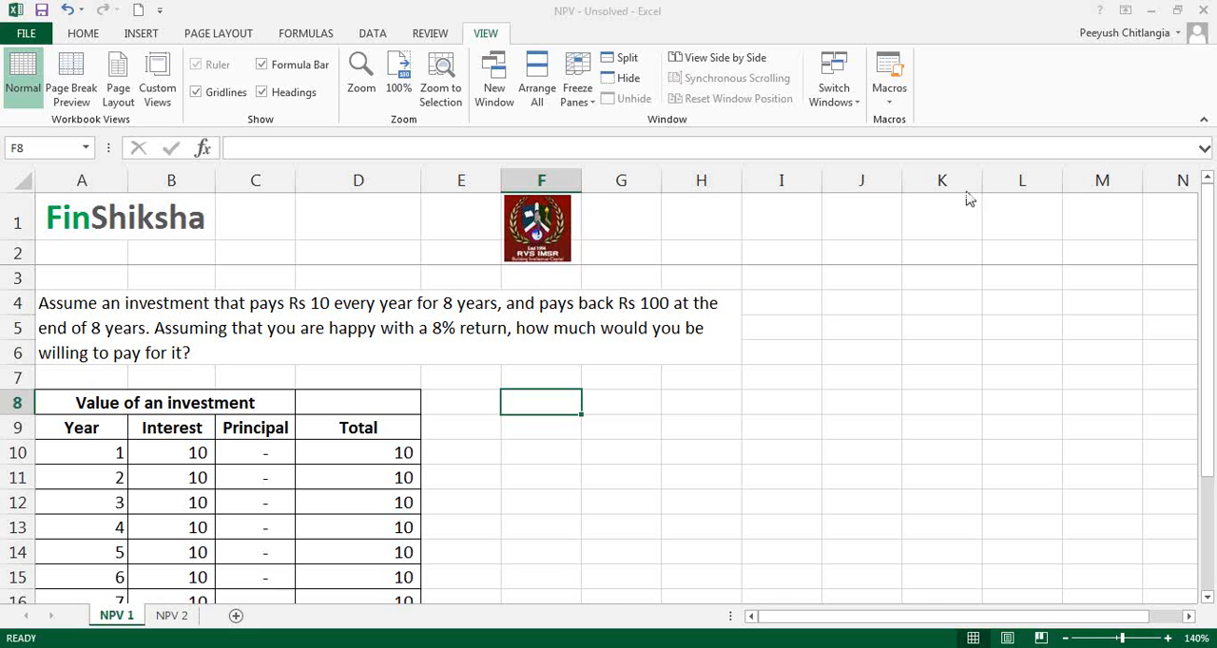
Step: Review the investment question and the table's interest, principal, total and expected return cells
left_click(270, 328)
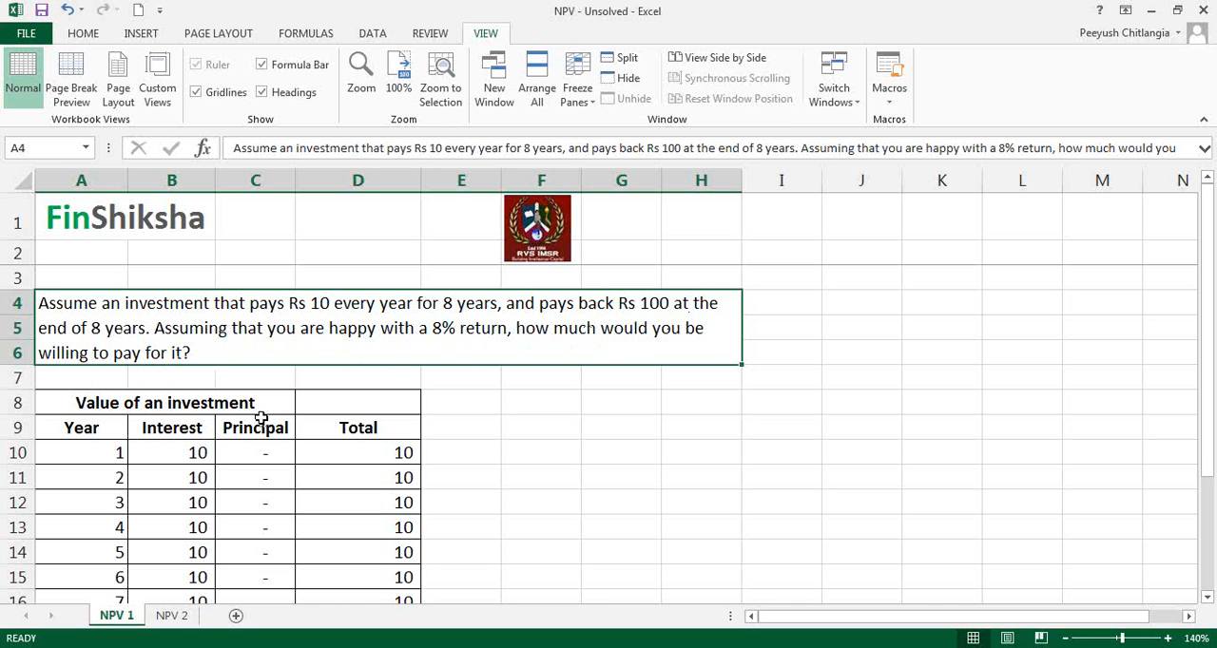
left_click(195, 451)
key("Down")
key("Down")
key("Down")
key("Down")
key("Down")
key("Down")
key("Down")
key("Down")
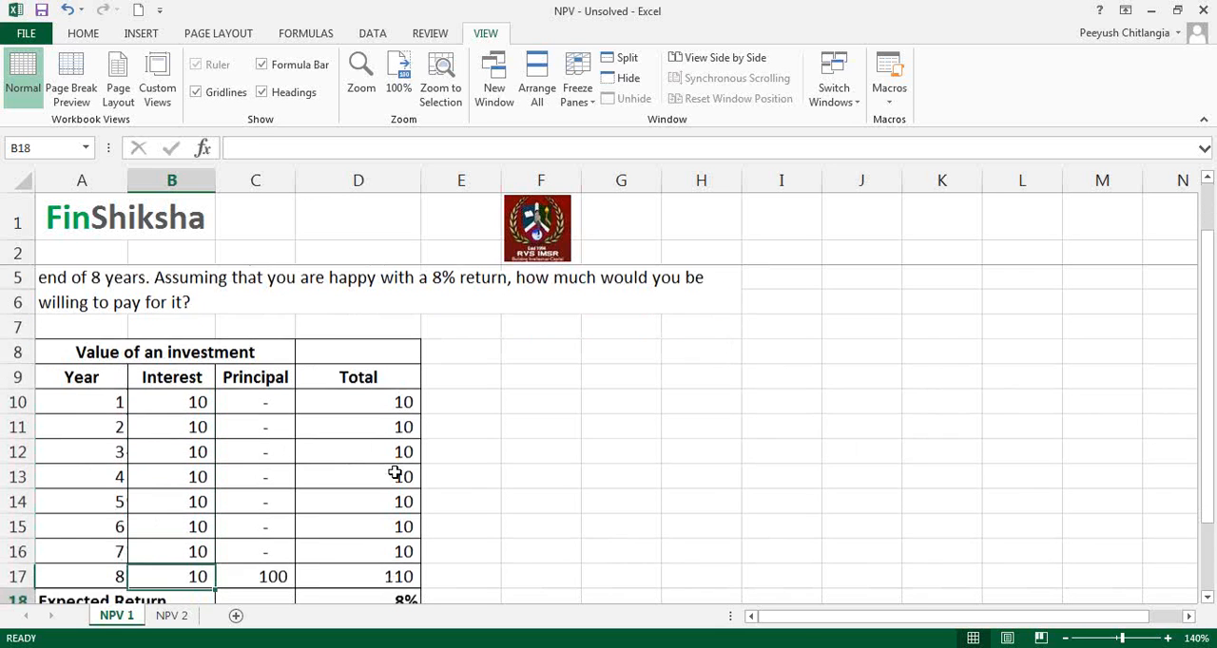
left_click_drag(168, 377, 171, 550)
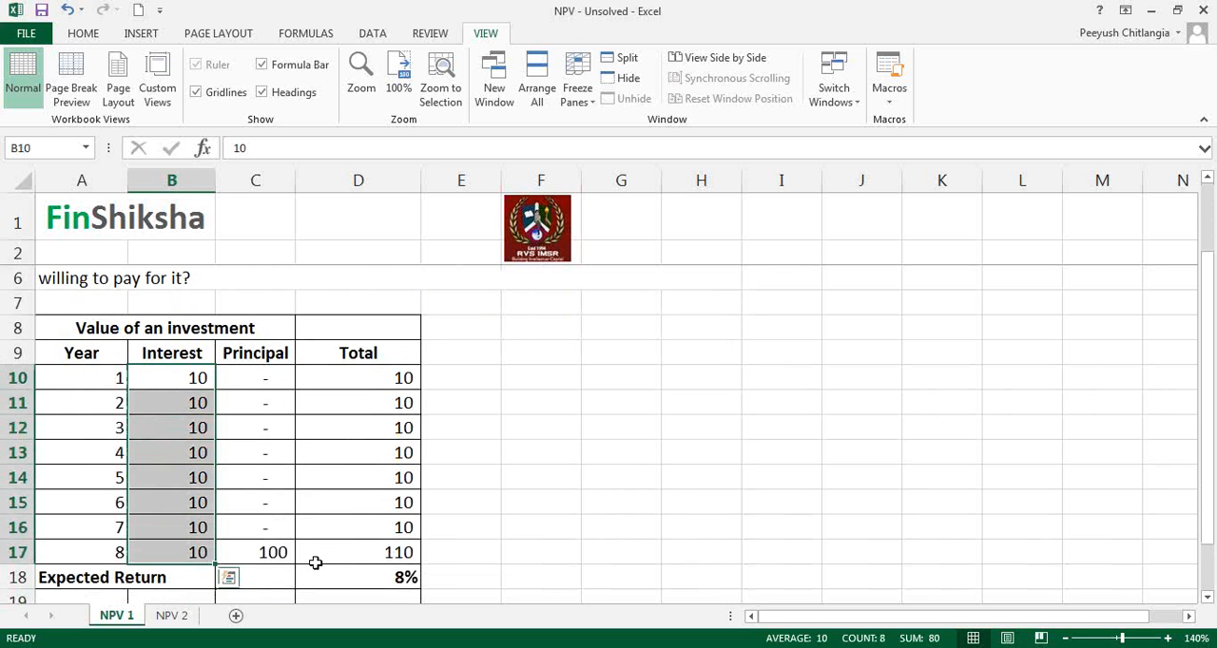
left_click(275, 557)
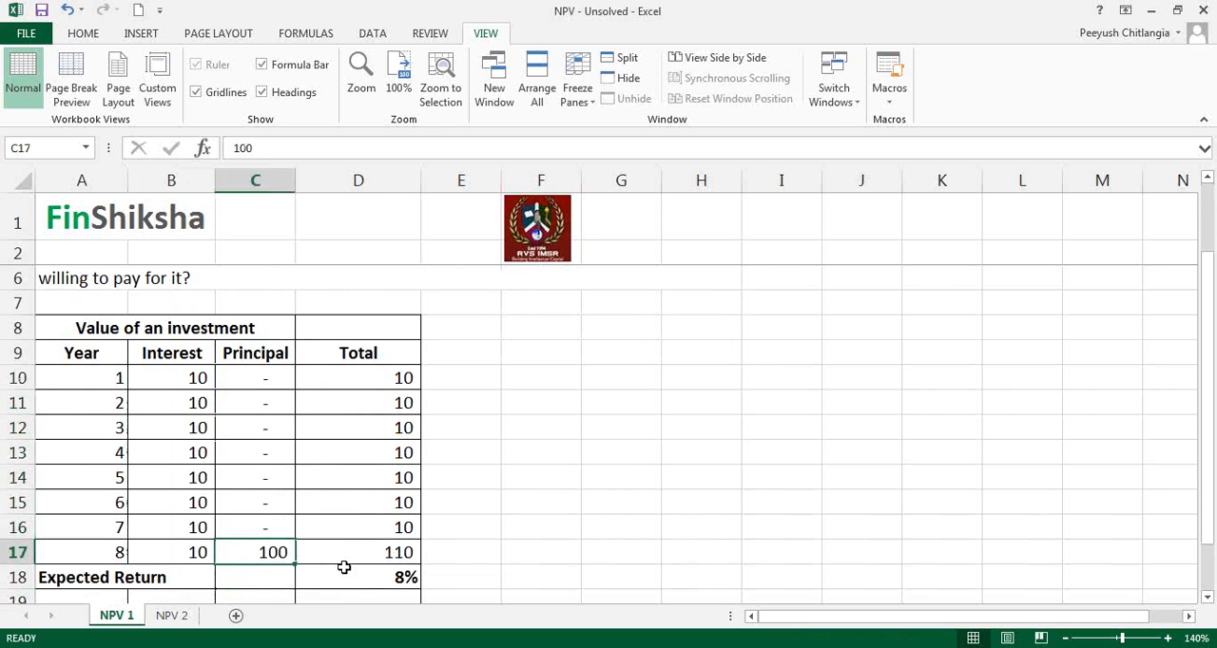
left_click_drag(360, 378, 398, 545)
left_click(475, 558)
scroll(517, 566, "down", 2)
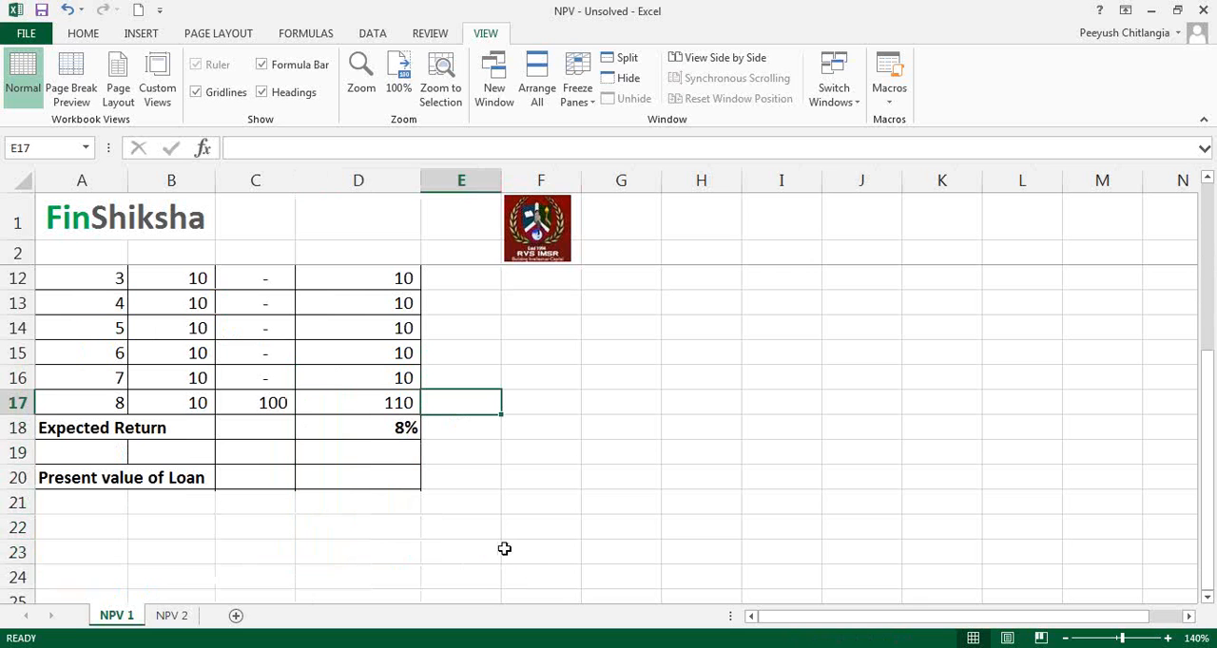
left_click(377, 431)
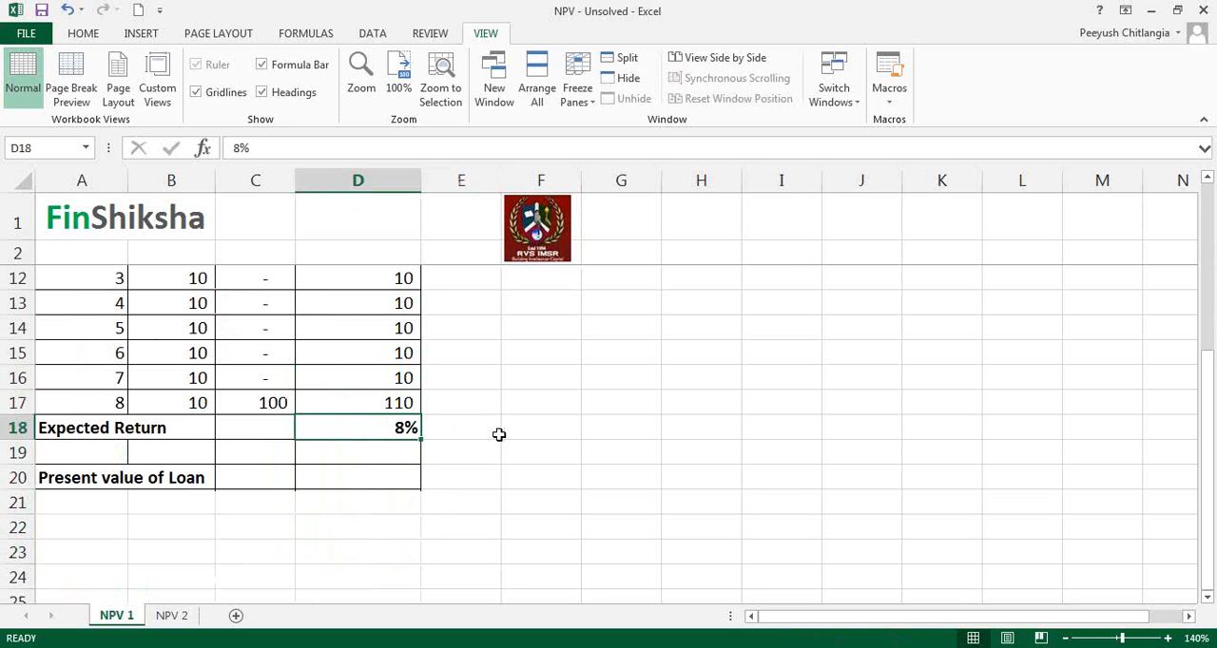
scroll(470, 456, "up", 1)
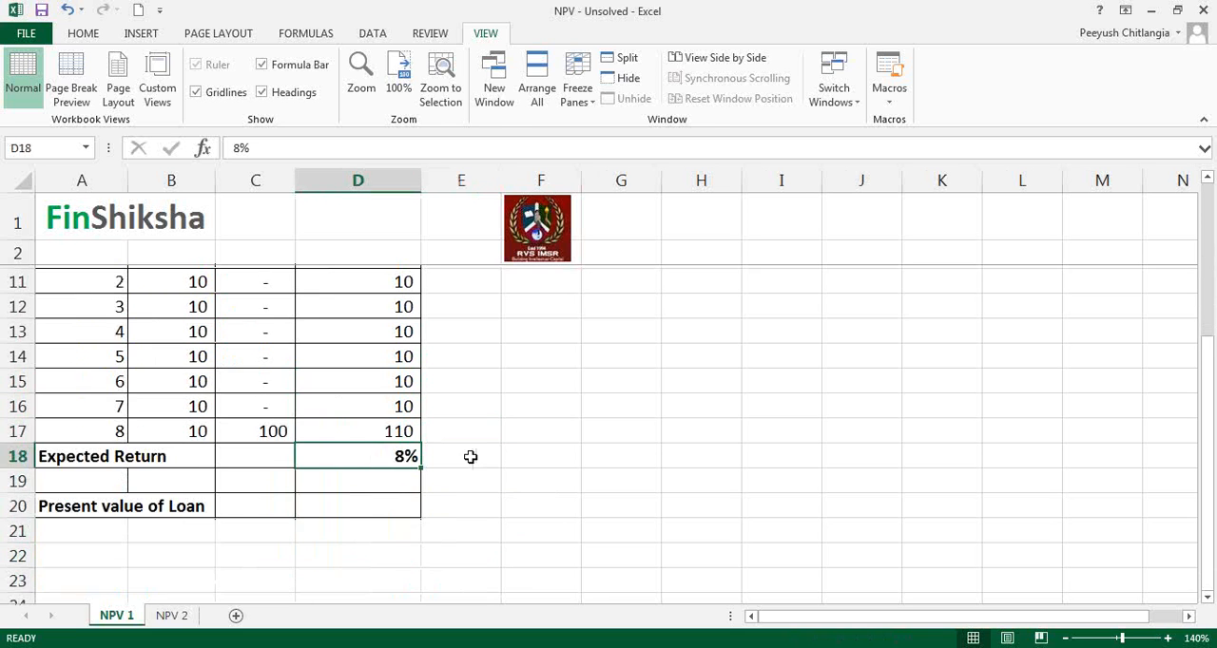
scroll(527, 473, "up", 2)
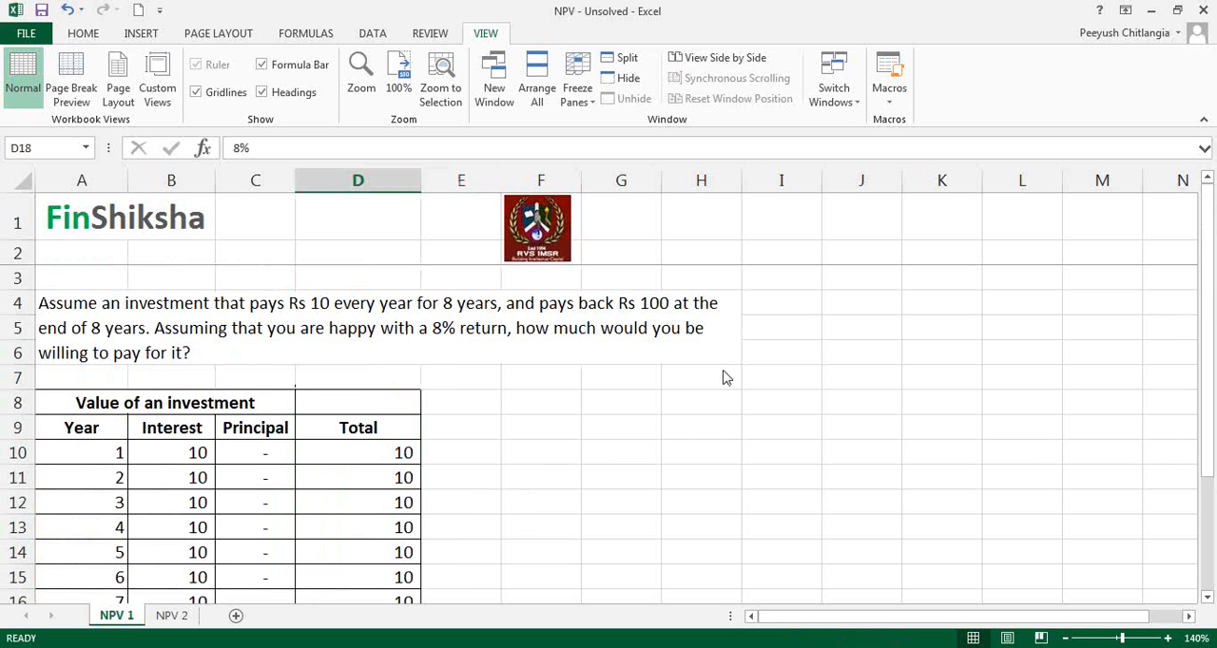
scroll(567, 465, "down", 3)
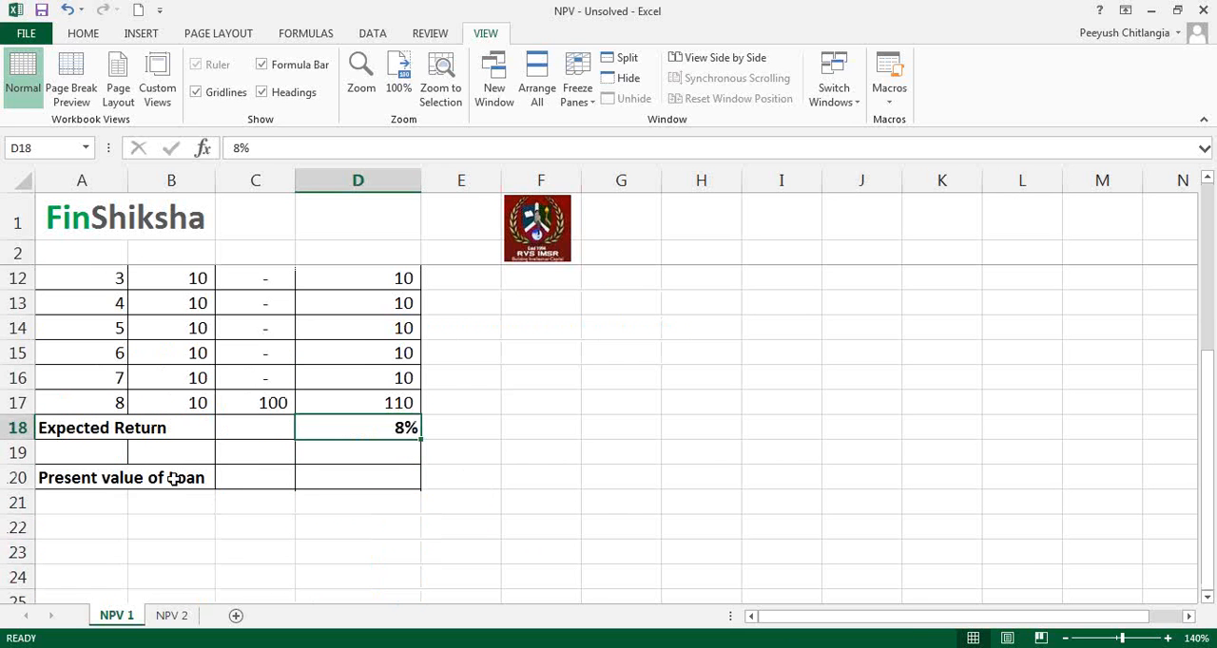
Step: Change the label in A20 to "Present value of the investment" and select D20 for its result
left_click(109, 477)
double_click(344, 149)
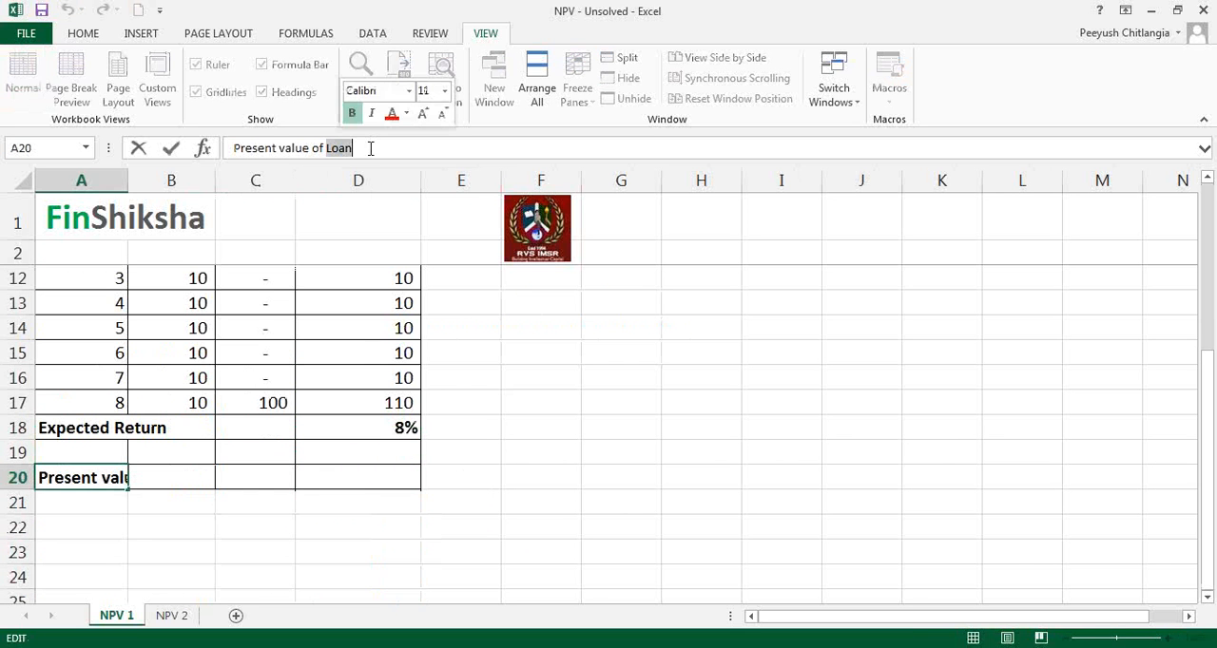
type("the investment")
key("Return")
key("Up")
key("Right")
key("Right")
key("Right")
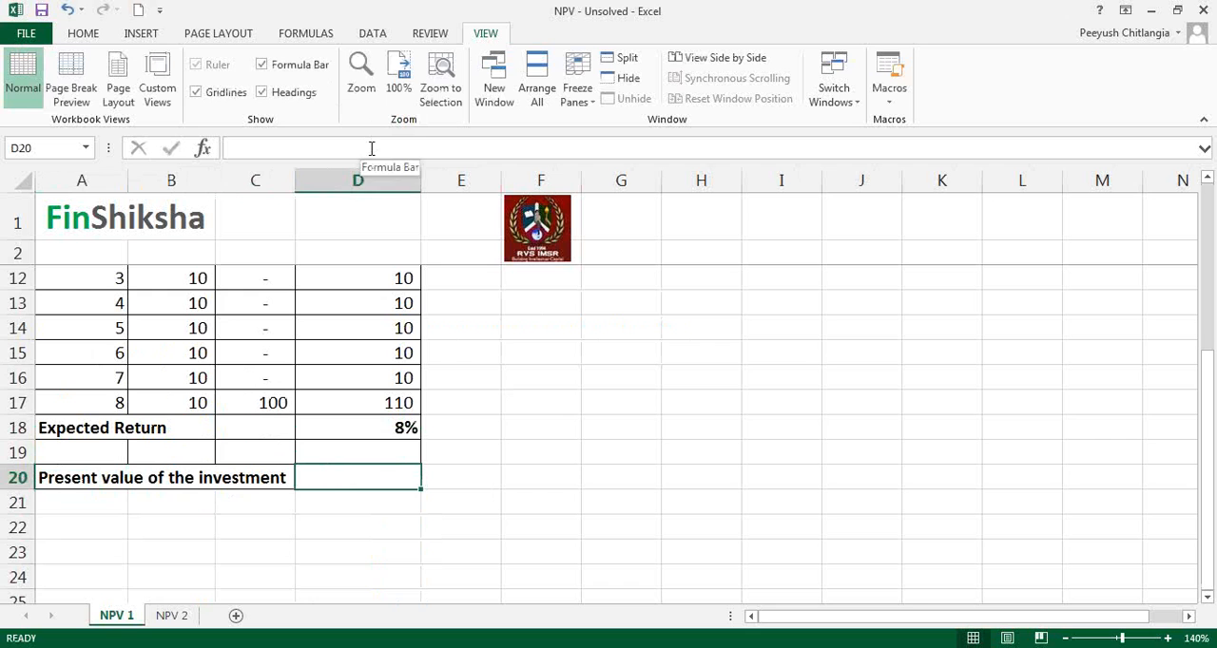
Step: Activate the screen pen and handwrite 110 and, to its left, 100 above the empty cells beside the table
scroll(640, 309, "up", 2)
left_click(967, 234)
left_click(972, 267)
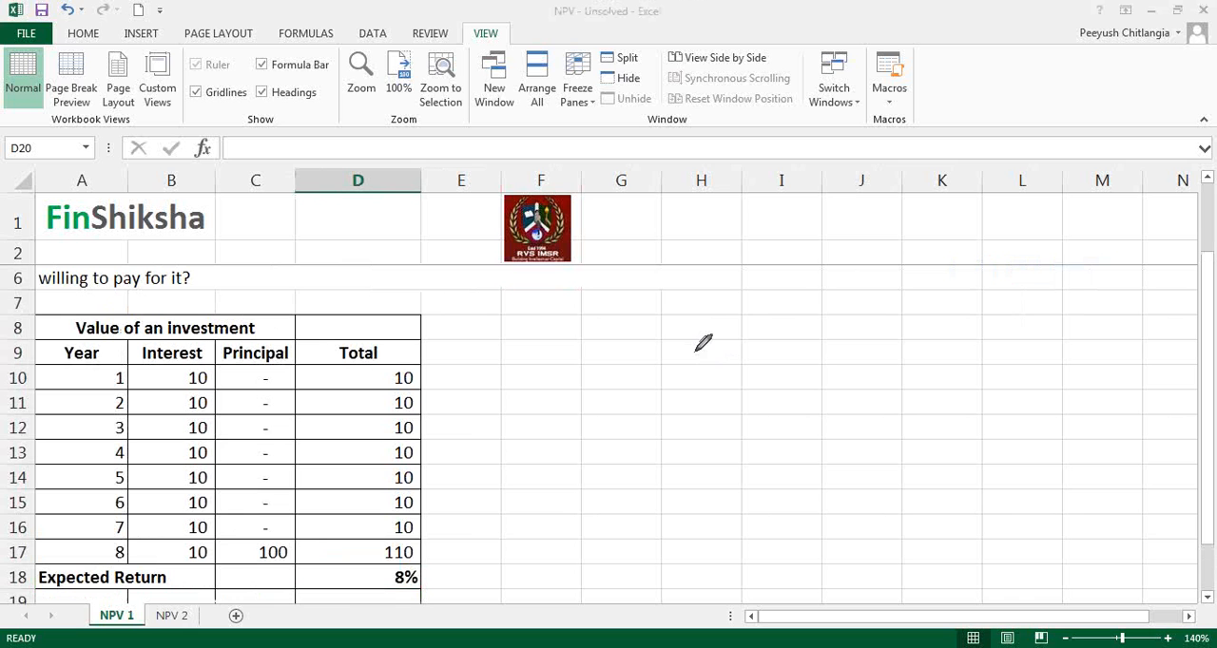
left_click_drag(843, 242, 853, 269)
left_click_drag(876, 245, 875, 246)
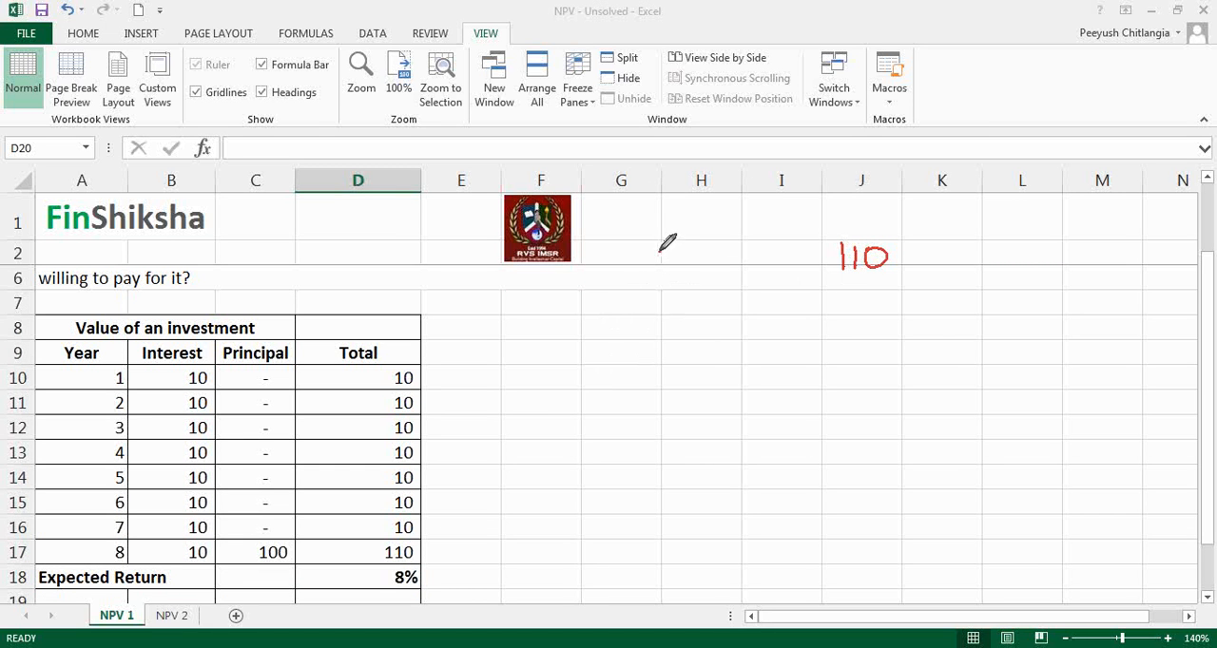
left_click_drag(658, 252, 663, 271)
mouse_move(677, 253)
left_mouse_down()
mouse_move(685, 265)
mouse_move(678, 253)
left_mouse_up()
mouse_move(697, 252)
left_mouse_down()
mouse_move(702, 264)
mouse_move(693, 249)
left_mouse_up()
Step: Handwrite the one-year growth equation 100(1+10%) = 110 beneath the two amounts
mouse_move(538, 337)
left_mouse_down()
mouse_move(538, 359)
mouse_move(555, 339)
mouse_move(577, 339)
mouse_move(599, 374)
left_mouse_up()
left_click_drag(633, 336, 632, 361)
mouse_move(640, 348)
left_mouse_down()
mouse_move(656, 348)
mouse_move(648, 361)
left_mouse_up()
mouse_move(669, 334)
left_mouse_down()
mouse_move(670, 362)
mouse_move(685, 340)
mouse_move(689, 369)
left_mouse_up()
left_click(684, 343)
left_click(700, 363)
left_click_drag(708, 326, 710, 378)
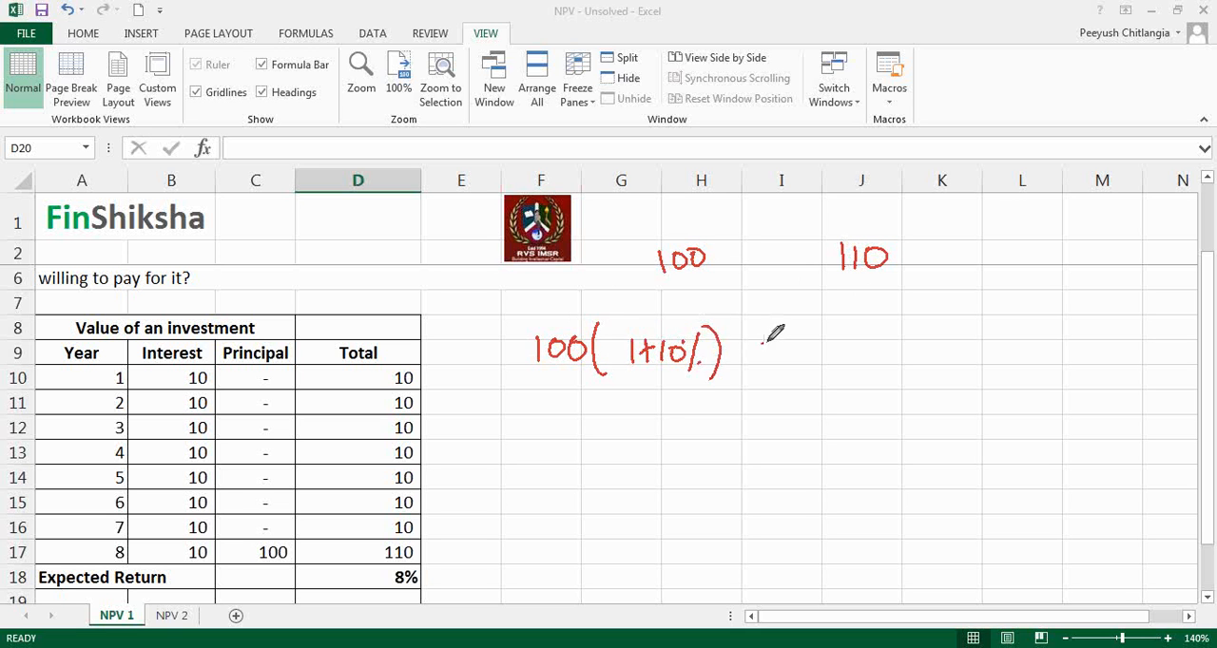
left_click_drag(760, 345, 772, 343)
mouse_move(763, 355)
left_mouse_down()
mouse_move(824, 348)
mouse_move(823, 365)
left_mouse_up()
mouse_move(841, 340)
left_mouse_down()
mouse_move(841, 365)
mouse_move(858, 345)
left_mouse_up()
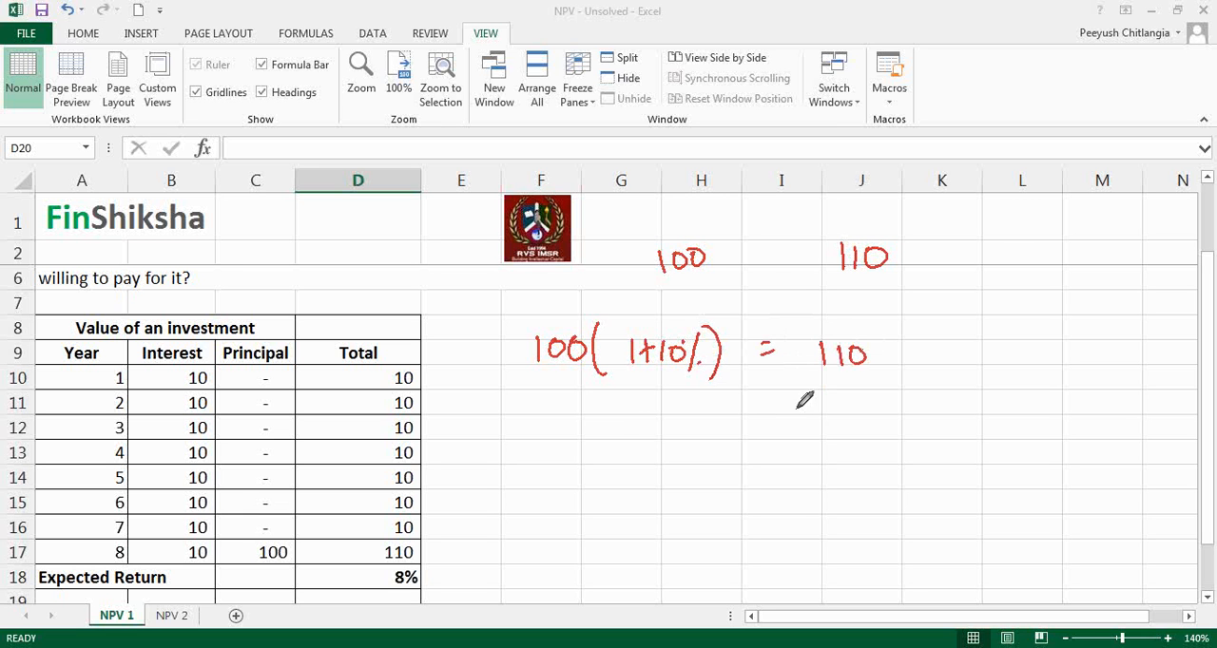
Step: Handwrite the rearranged discounting equation 100 = 110/(1+10%) under the growth equation
mouse_move(544, 399)
left_mouse_down()
mouse_move(543, 420)
mouse_move(583, 401)
left_mouse_up()
left_click_drag(619, 406, 635, 404)
left_click_drag(623, 413, 643, 405)
left_click_drag(729, 399, 728, 418)
mouse_move(742, 398)
left_mouse_down()
mouse_move(743, 418)
mouse_move(758, 400)
left_mouse_up()
mouse_move(704, 430)
left_mouse_down()
mouse_move(775, 421)
mouse_move(719, 463)
mouse_move(742, 452)
left_mouse_up()
mouse_move(733, 444)
left_mouse_down()
mouse_move(733, 464)
mouse_move(764, 444)
mouse_move(779, 462)
left_mouse_up()
left_click_drag(786, 460, 787, 461)
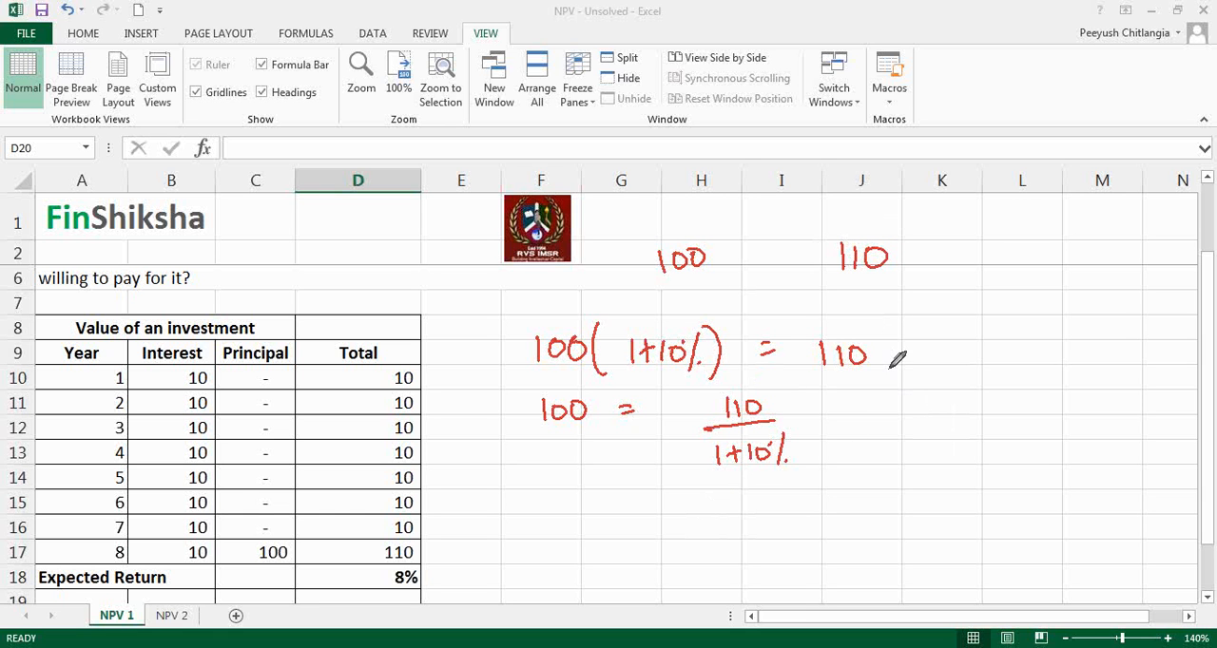
Step: Underline the handwritten 100 and connect it with a line to a new note reading 121, 2 yrs
left_click_drag(666, 286, 680, 284)
left_click_drag(671, 231, 765, 170)
left_click_drag(775, 153, 796, 162)
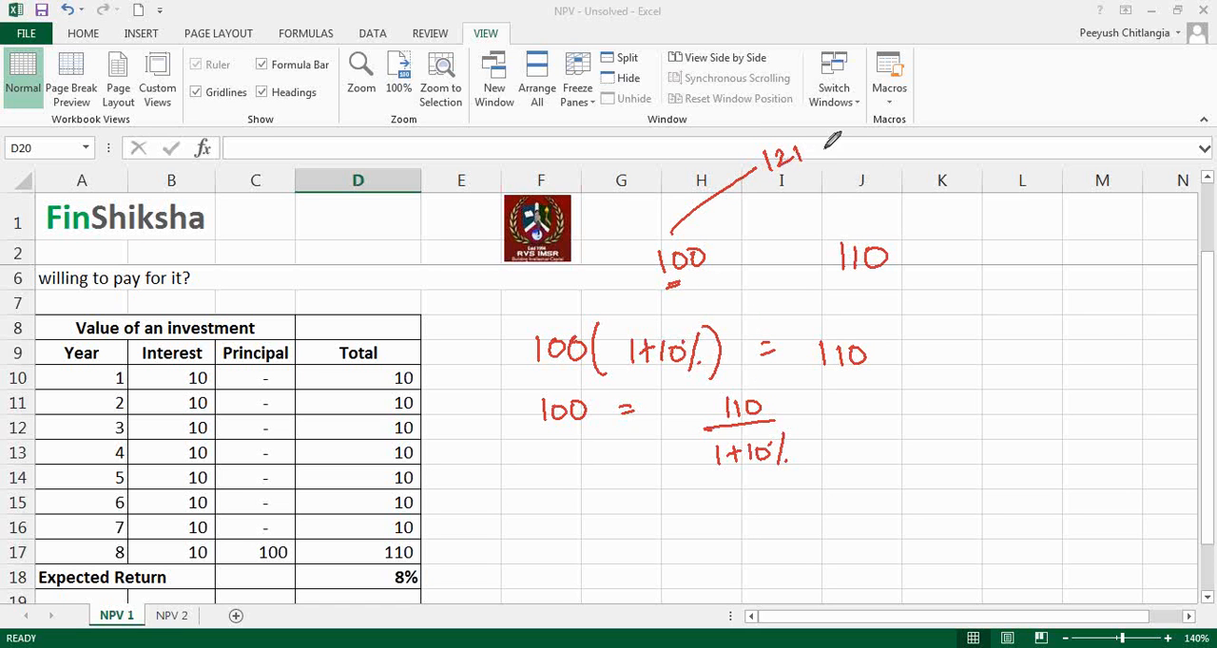
mouse_move(834, 126)
left_mouse_down()
mouse_move(868, 150)
mouse_move(905, 112)
left_mouse_up()
Step: Handwrite the two-year growth equation 100(1+10%)(1+10%) = 121 below the one-year equations
mouse_move(504, 516)
left_mouse_down()
mouse_move(504, 537)
mouse_move(532, 521)
left_mouse_up()
left_click_drag(554, 504, 552, 546)
mouse_move(569, 521)
left_mouse_down()
mouse_move(568, 540)
mouse_move(589, 530)
left_mouse_up()
left_click_drag(583, 523, 595, 538)
left_click_drag(605, 522, 618, 523)
mouse_move(627, 516)
left_mouse_down()
mouse_move(620, 542)
mouse_move(635, 548)
left_mouse_up()
left_click(630, 537)
left_click_drag(657, 509, 654, 549)
mouse_move(668, 518)
left_mouse_down()
mouse_move(667, 538)
mouse_move(692, 540)
left_mouse_up()
left_click_drag(705, 518, 717, 543)
mouse_move(738, 503)
left_mouse_down()
mouse_move(742, 548)
mouse_move(776, 521)
left_mouse_up()
left_click_drag(767, 528, 836, 529)
left_click_drag(844, 515, 867, 528)
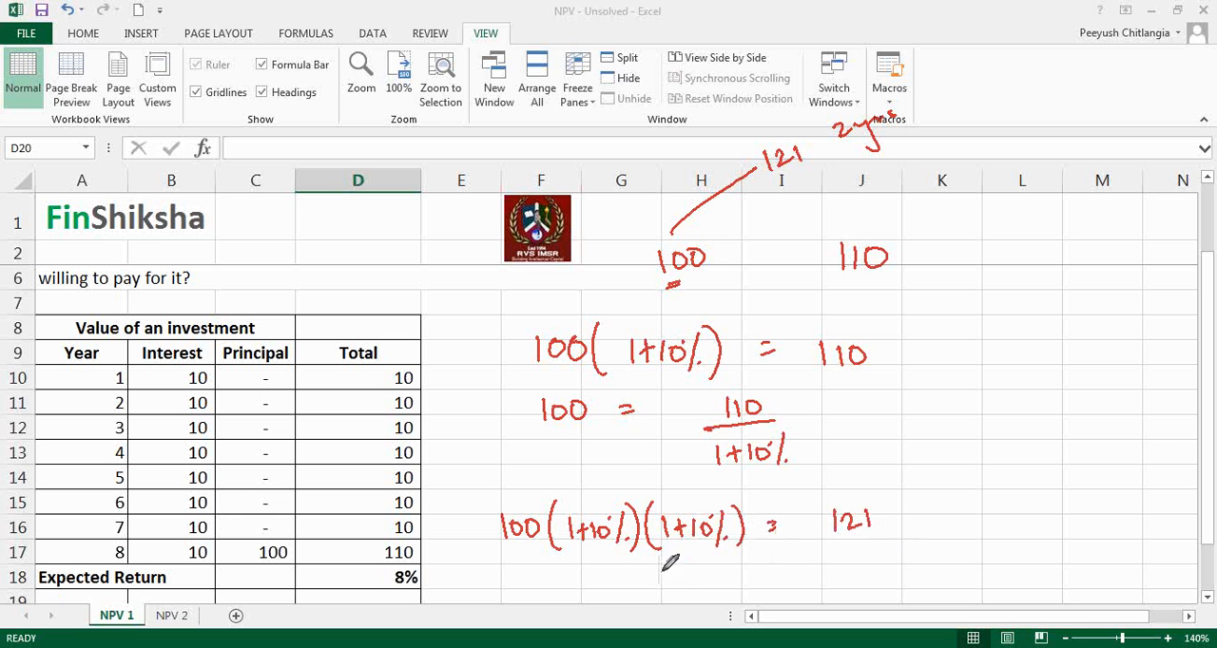
Step: Handwrite the two-year discounting equation 100 = 121/(1+10%)² under the two-year growth equation
left_click_drag(661, 564, 662, 582)
left_click_drag(676, 566, 753, 570)
left_click_drag(743, 577, 753, 577)
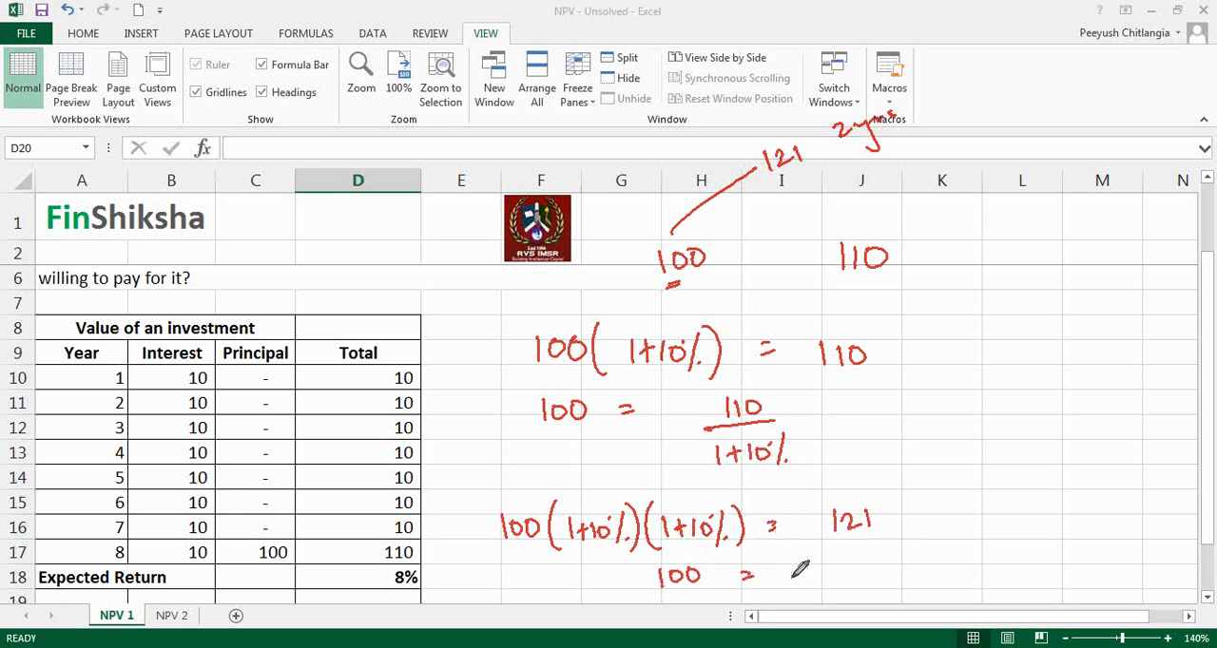
mouse_move(865, 544)
left_mouse_down()
mouse_move(865, 561)
mouse_move(939, 550)
left_mouse_up()
left_click_drag(871, 586, 873, 604)
mouse_move(883, 592)
left_mouse_down()
mouse_move(897, 590)
mouse_move(891, 601)
left_mouse_up()
mouse_move(904, 583)
left_mouse_down()
mouse_move(905, 599)
mouse_move(913, 582)
left_mouse_up()
left_click_drag(923, 577, 928, 597)
left_click(939, 594)
left_click_drag(865, 568, 861, 616)
mouse_move(941, 568)
left_mouse_down()
mouse_move(946, 605)
mouse_move(969, 564)
left_mouse_up()
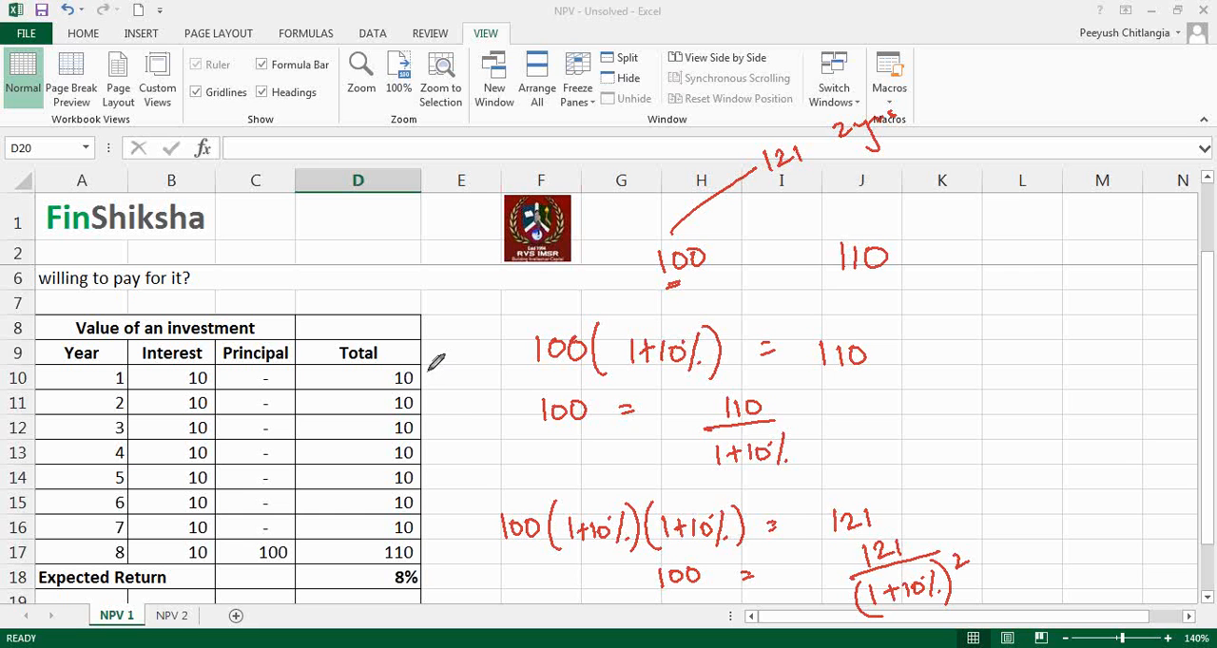
Step: Point an arrow at the year 1 total, circle the 8% expected return, and clear all the annotations
mouse_move(449, 356)
left_mouse_down()
mouse_move(416, 376)
mouse_move(430, 378)
left_mouse_up()
mouse_move(400, 563)
left_mouse_down()
mouse_move(389, 589)
mouse_move(425, 569)
left_mouse_up()
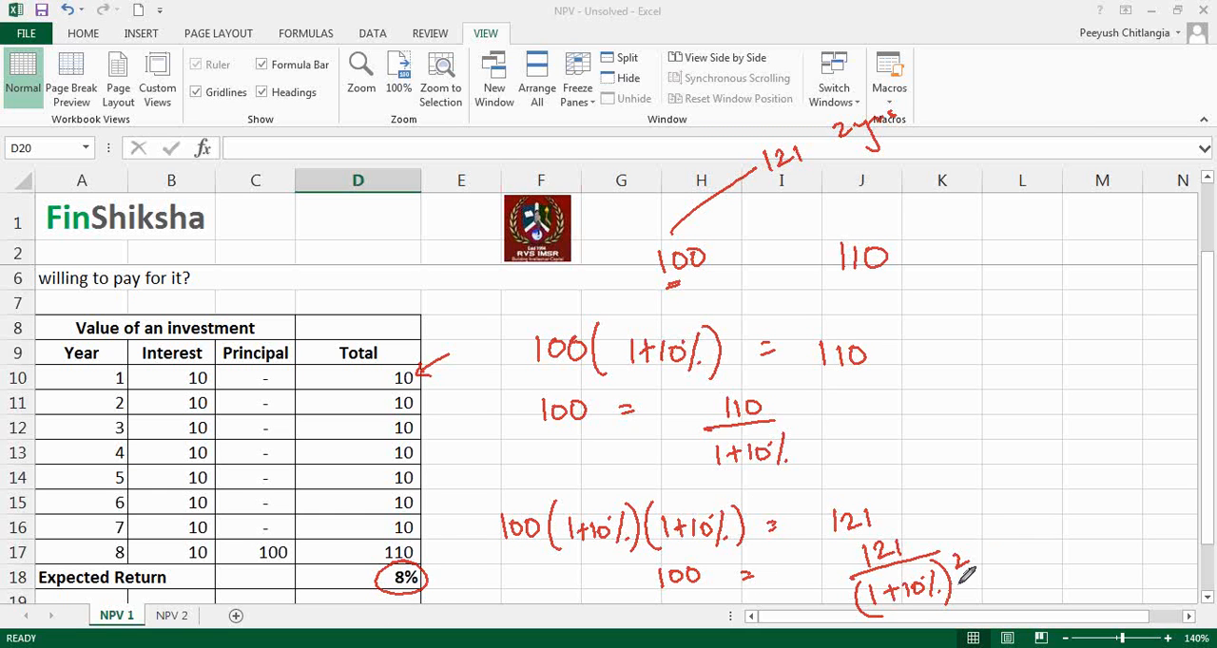
left_click_drag(956, 521, 967, 539)
left_click(986, 344)
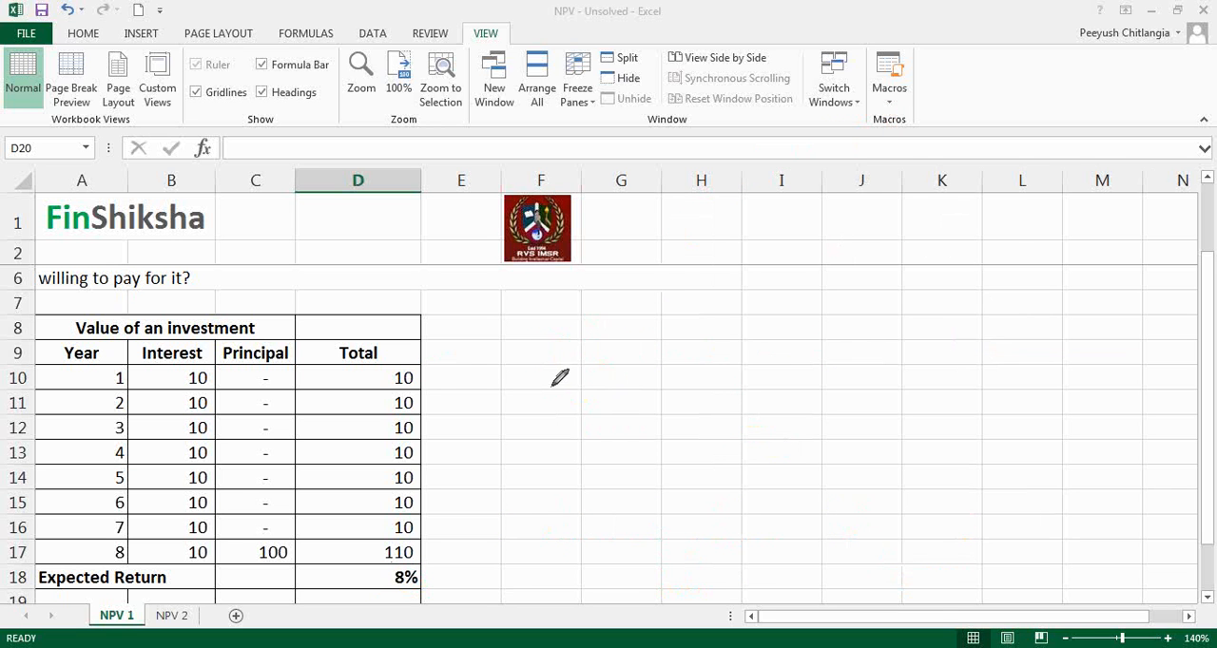
Step: Handwrite /(1+8%) and /(1+8%)² beside the year 1 and year 2 totals, with dots continuing down the column
mouse_move(412, 387)
left_mouse_down()
mouse_move(429, 367)
mouse_move(430, 384)
mouse_move(472, 382)
mouse_move(425, 386)
left_mouse_up()
left_click_drag(480, 358, 482, 382)
mouse_move(415, 412)
left_mouse_down()
mouse_move(428, 404)
mouse_move(433, 416)
left_mouse_up()
mouse_move(440, 409)
left_mouse_down()
mouse_move(478, 414)
mouse_move(428, 418)
mouse_move(487, 419)
mouse_move(497, 392)
left_mouse_up()
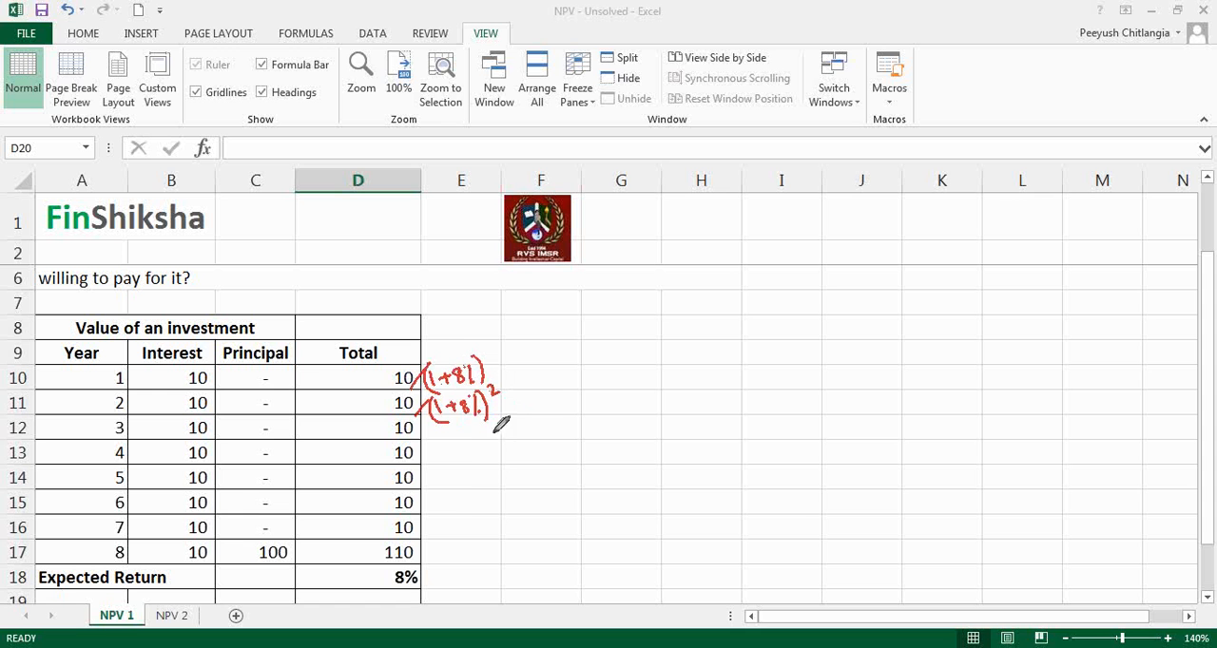
left_click(464, 440)
left_click(464, 454)
left_click(463, 467)
left_click(462, 482)
left_click(460, 496)
left_click(458, 511)
Step: Handwrite the present value sum 10/(1+8%) + 10/(1+8%)² + 10/(1+8%)³ beside the table
left_click_drag(612, 375, 612, 390)
left_click_drag(625, 376, 654, 404)
mouse_move(598, 429)
left_mouse_down()
mouse_move(597, 444)
mouse_move(617, 436)
left_mouse_up()
mouse_move(610, 430)
left_mouse_down()
mouse_move(610, 443)
mouse_move(632, 429)
mouse_move(651, 445)
left_mouse_up()
left_click_drag(750, 373, 749, 387)
mouse_move(762, 375)
left_mouse_down()
mouse_move(784, 393)
mouse_move(737, 439)
mouse_move(753, 430)
left_mouse_up()
left_click(738, 425)
left_click_drag(748, 424, 748, 435)
mouse_move(765, 421)
left_mouse_down()
mouse_move(778, 443)
mouse_move(730, 457)
left_mouse_up()
mouse_move(785, 414)
left_mouse_down()
mouse_move(787, 443)
mouse_move(808, 416)
left_mouse_up()
mouse_move(865, 371)
left_mouse_down()
mouse_move(865, 388)
mouse_move(881, 372)
mouse_move(922, 388)
left_mouse_up()
left_click_drag(860, 420, 862, 440)
left_click_drag(867, 429, 880, 428)
mouse_move(874, 422)
left_mouse_down()
mouse_move(874, 437)
mouse_move(895, 420)
mouse_move(908, 436)
left_mouse_up()
left_click_drag(861, 403, 851, 456)
mouse_move(926, 411)
left_mouse_down()
mouse_move(922, 449)
mouse_move(945, 410)
left_mouse_up()
left_click_drag(814, 377, 814, 397)
left_click_drag(804, 390, 825, 386)
mouse_move(698, 392)
left_mouse_down()
mouse_move(720, 390)
mouse_move(708, 403)
left_mouse_up()
Step: Mark the year 8 total with an arrow, extend the sum with dots and + 110/(1+8%)⁸, and clear the annotations
mouse_move(433, 549)
left_mouse_down()
mouse_move(504, 542)
mouse_move(449, 563)
left_mouse_up()
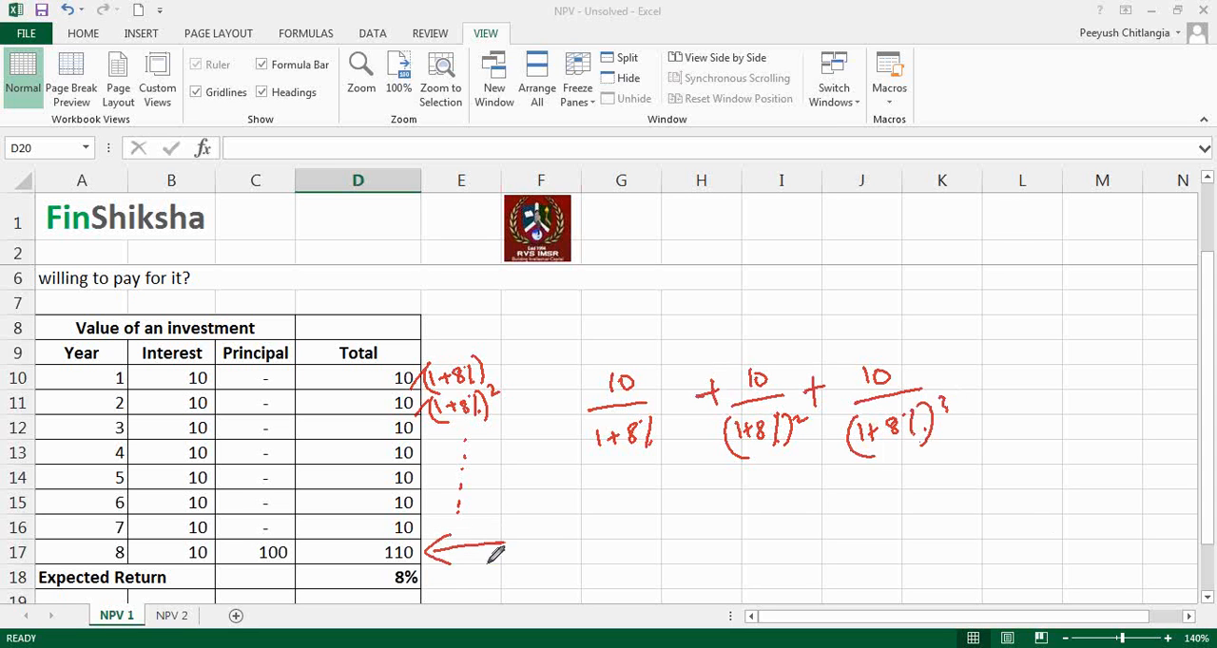
left_click(983, 401)
left_click_drag(1012, 414, 1018, 412)
left_click_drag(1040, 410, 1046, 408)
left_click(1076, 414)
mouse_move(887, 528)
left_mouse_down()
mouse_move(914, 519)
mouse_move(898, 534)
left_mouse_up()
left_click_drag(966, 490, 965, 506)
mouse_move(975, 491)
left_mouse_down()
mouse_move(975, 505)
mouse_move(992, 490)
left_mouse_up()
mouse_move(944, 530)
left_mouse_down()
mouse_move(1034, 508)
mouse_move(956, 565)
left_mouse_up()
mouse_move(961, 555)
left_mouse_down()
mouse_move(976, 553)
mouse_move(969, 561)
left_mouse_up()
left_click_drag(992, 542, 1003, 545)
left_click_drag(1017, 542, 1008, 561)
left_click(1020, 558)
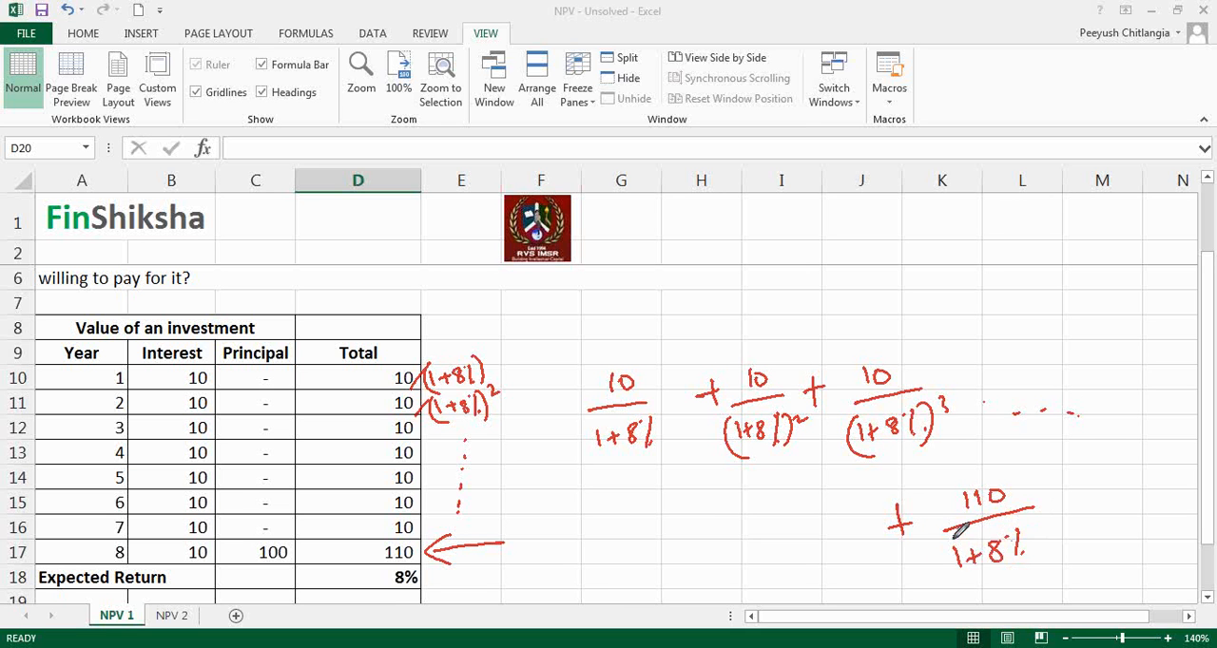
left_click_drag(945, 537, 941, 574)
left_click_drag(1032, 530, 1035, 568)
left_click_drag(1049, 509, 1045, 513)
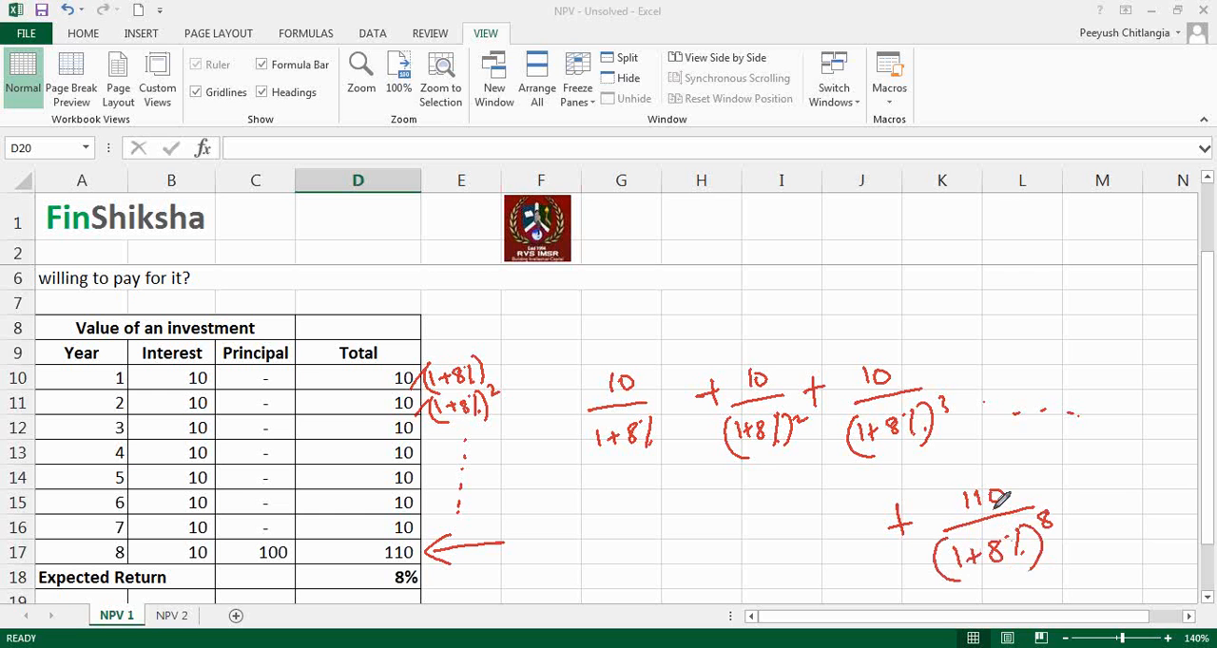
left_click(990, 338)
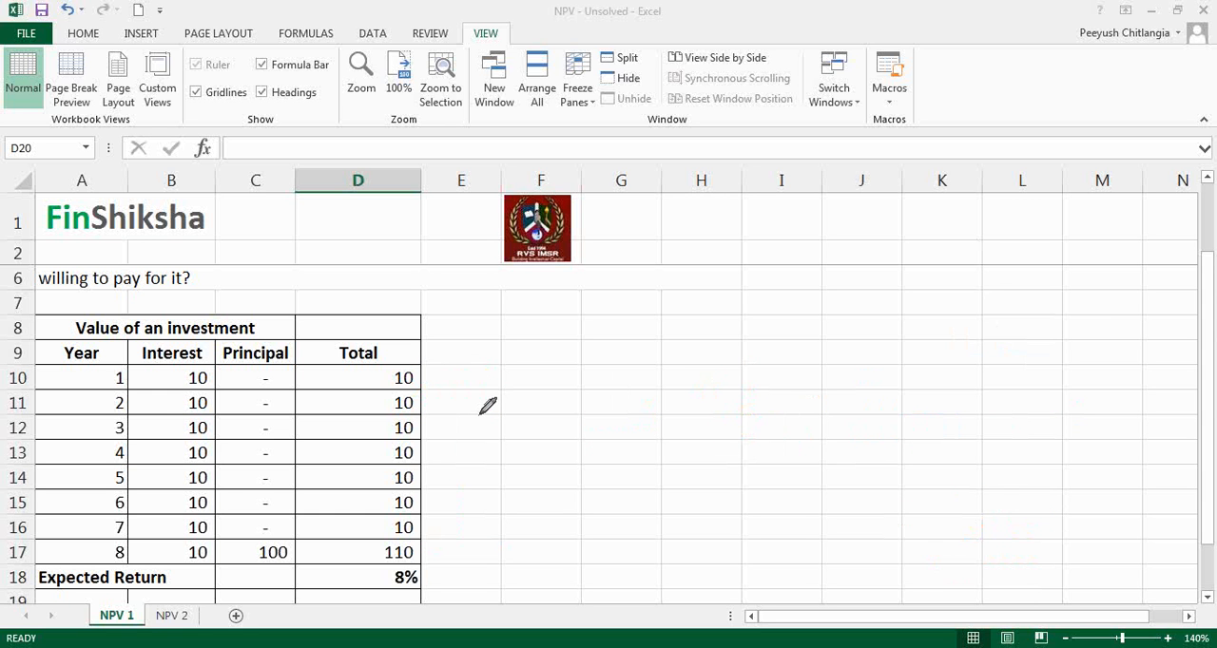
Step: Add the header "Present Value" in E9 and fit column E's width to it
type("=")
key("Escape")
key("Up")
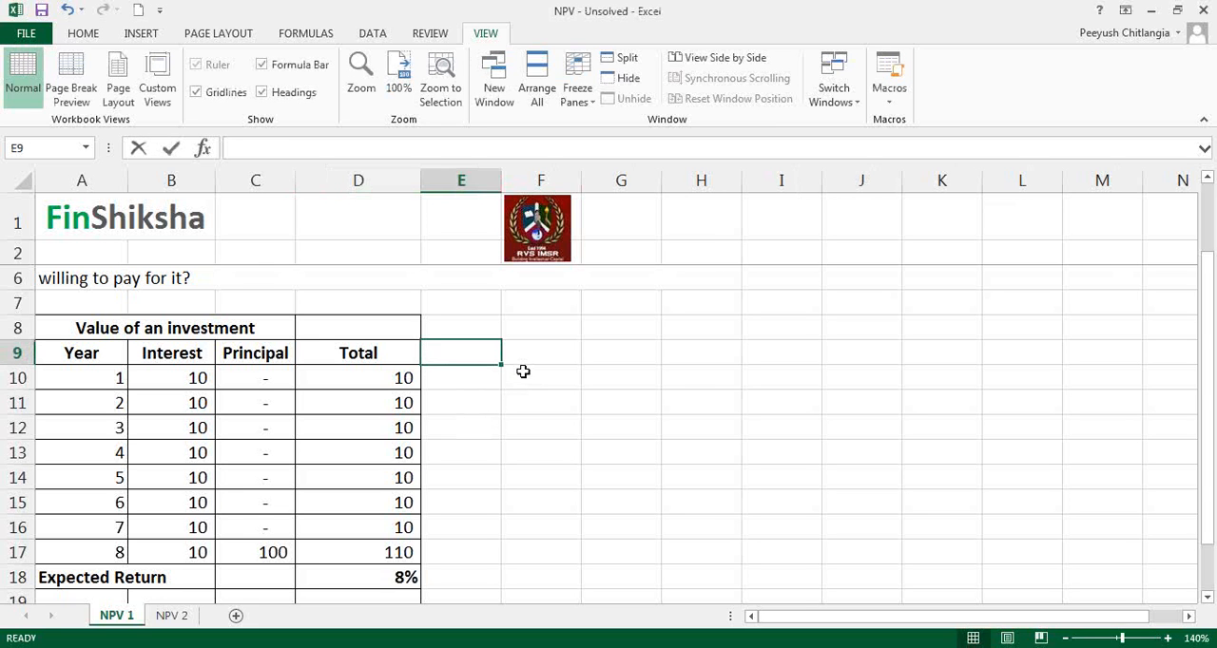
type("Present Value")
key("Return")
key("Up")
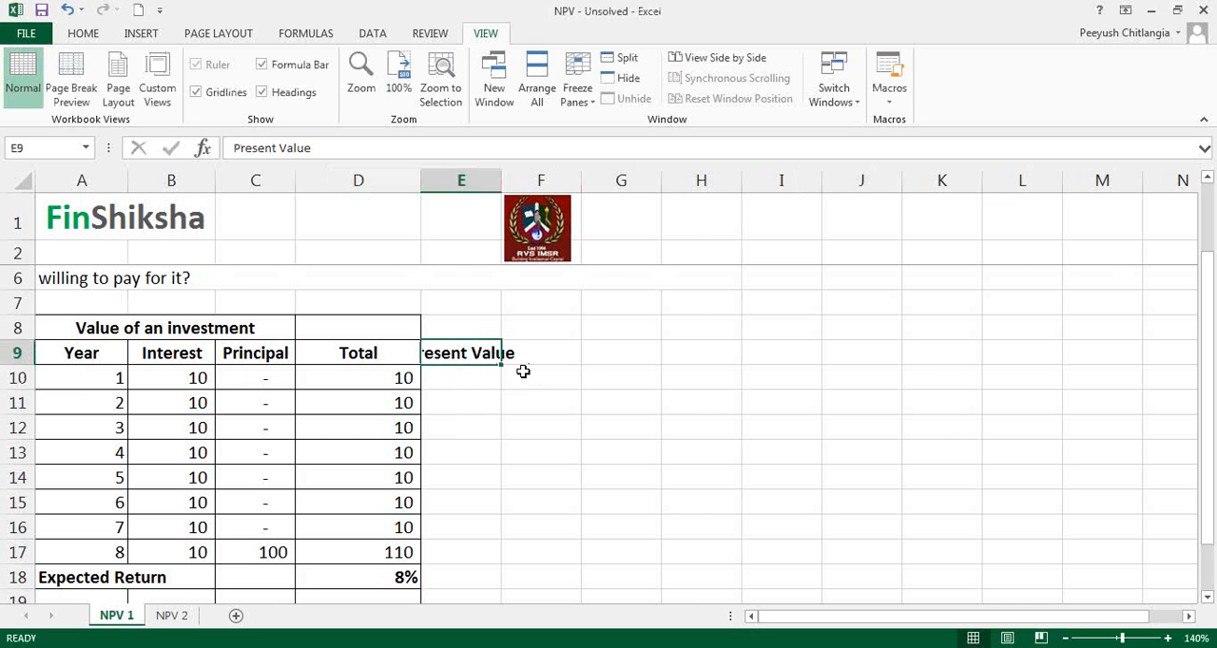
double_click(501, 180)
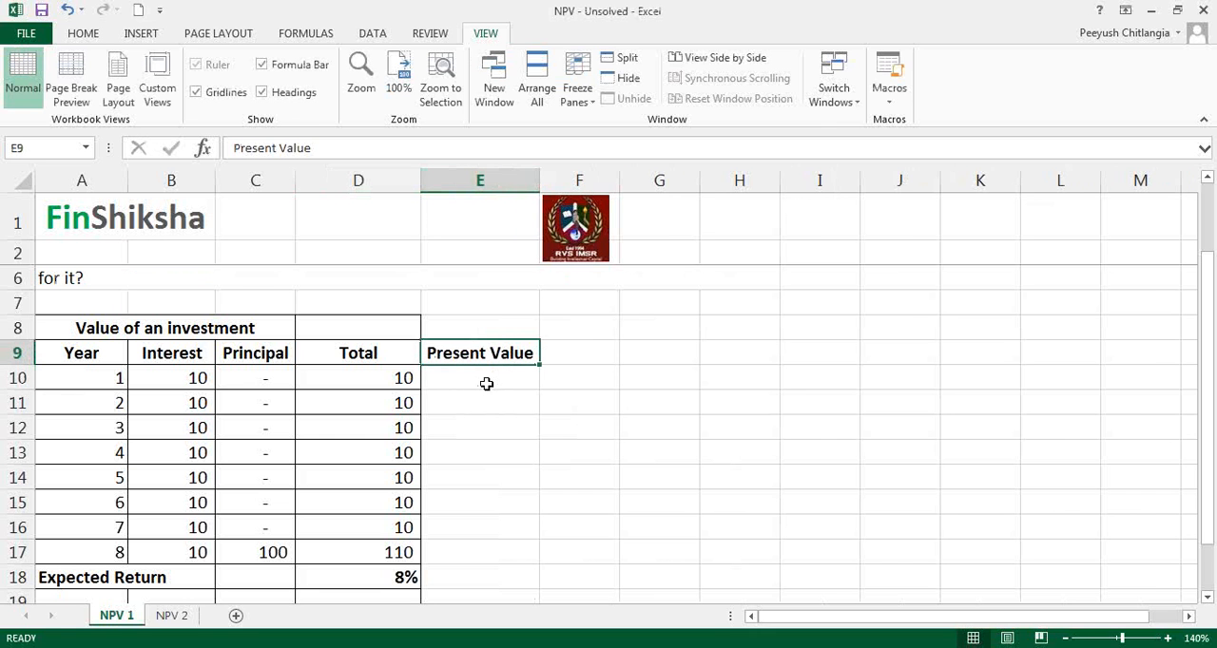
Step: Calculate the year 1 present value in E10 with =D10/((1+$D$18)^A10) and reselect the cell
left_click(486, 383)
type("=")
key("Left")
type("/((1+")
key("Down")
key("Down")
key("Down")
key("Down")
key("Down")
key("Down")
key("Down")
key("Down")
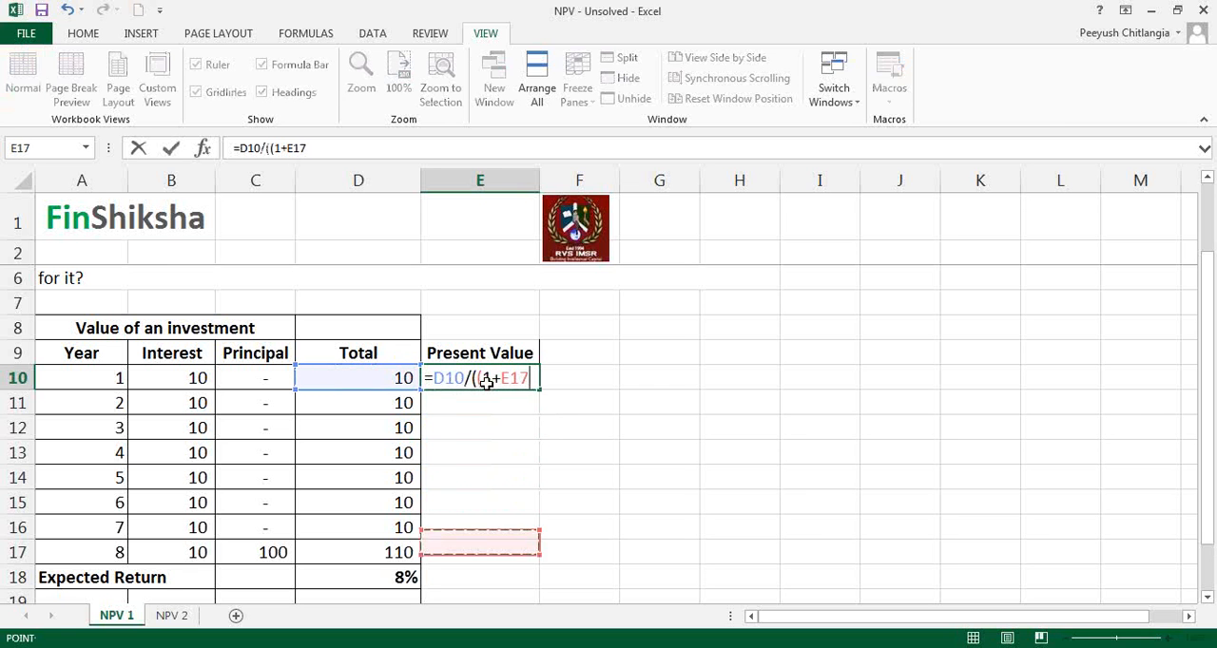
key("Left")
key("F4")
type(")^")
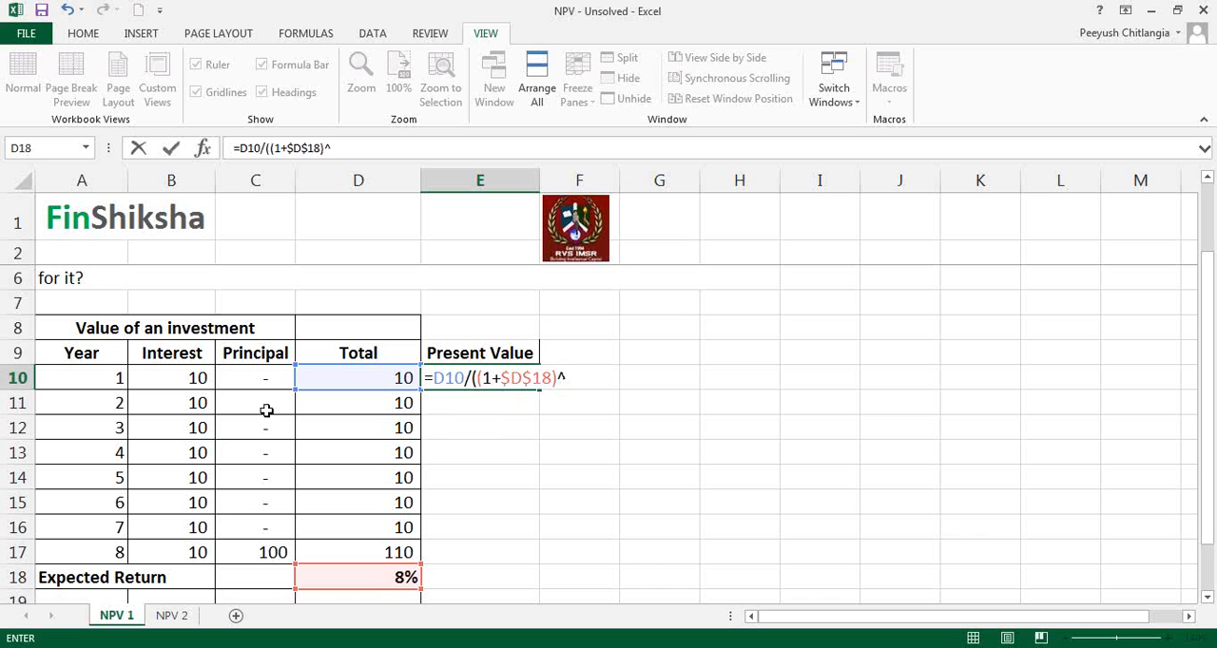
left_click(120, 384)
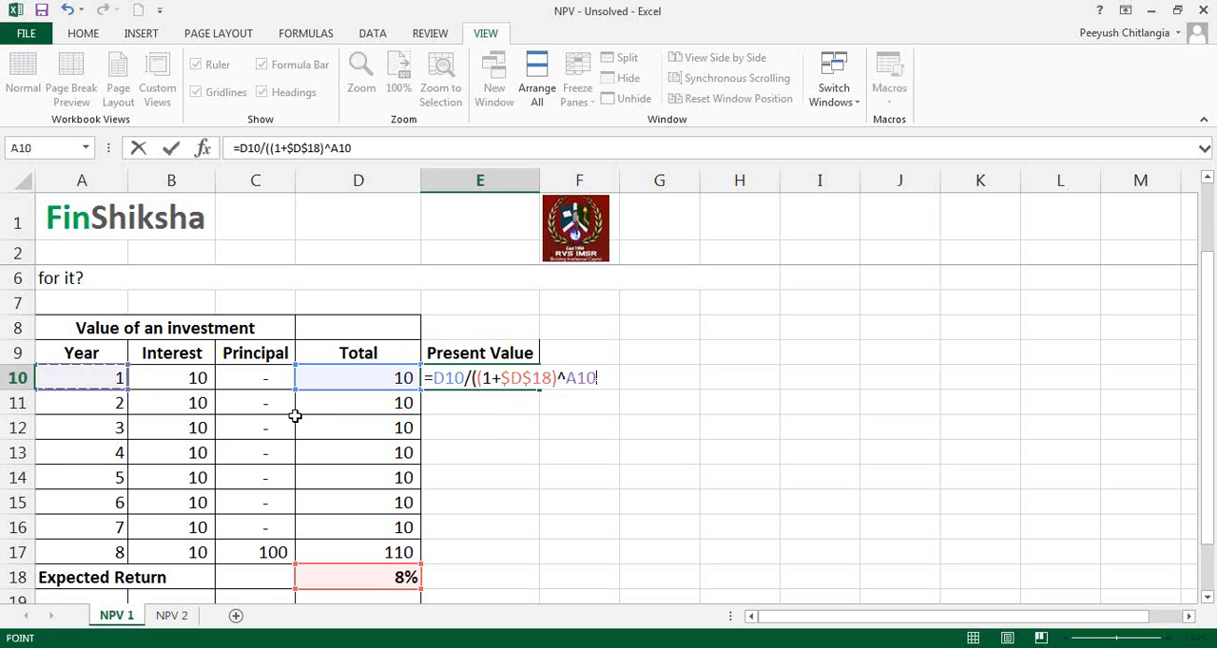
type(")")
key("Return")
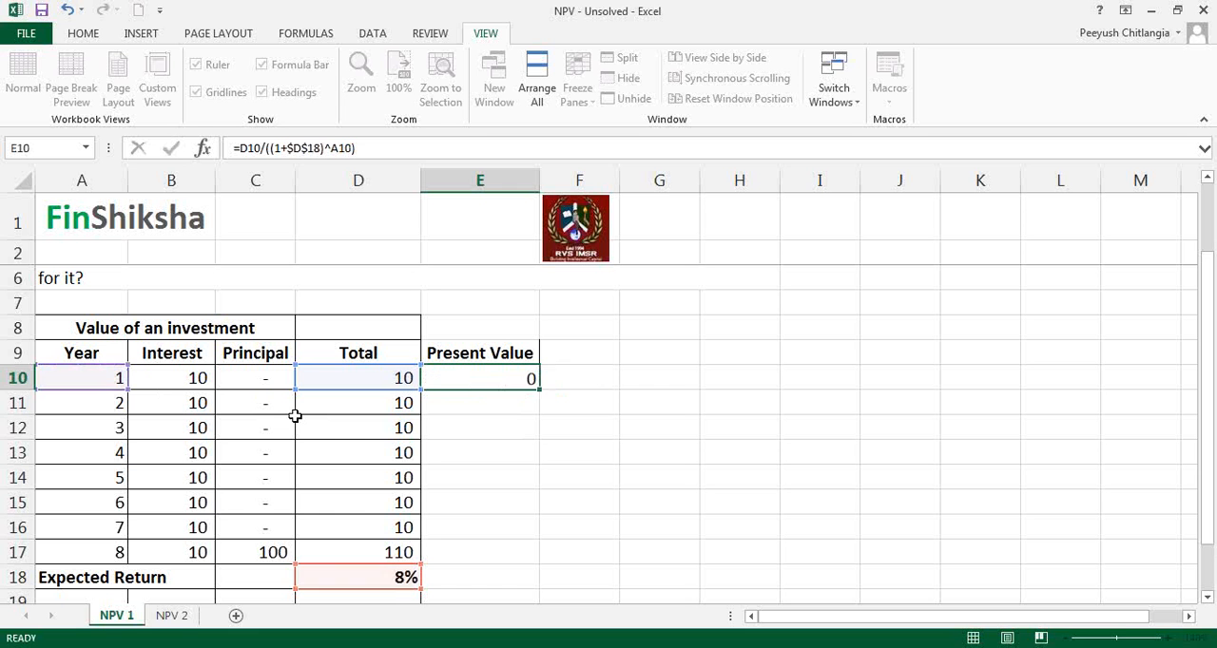
left_click(499, 382)
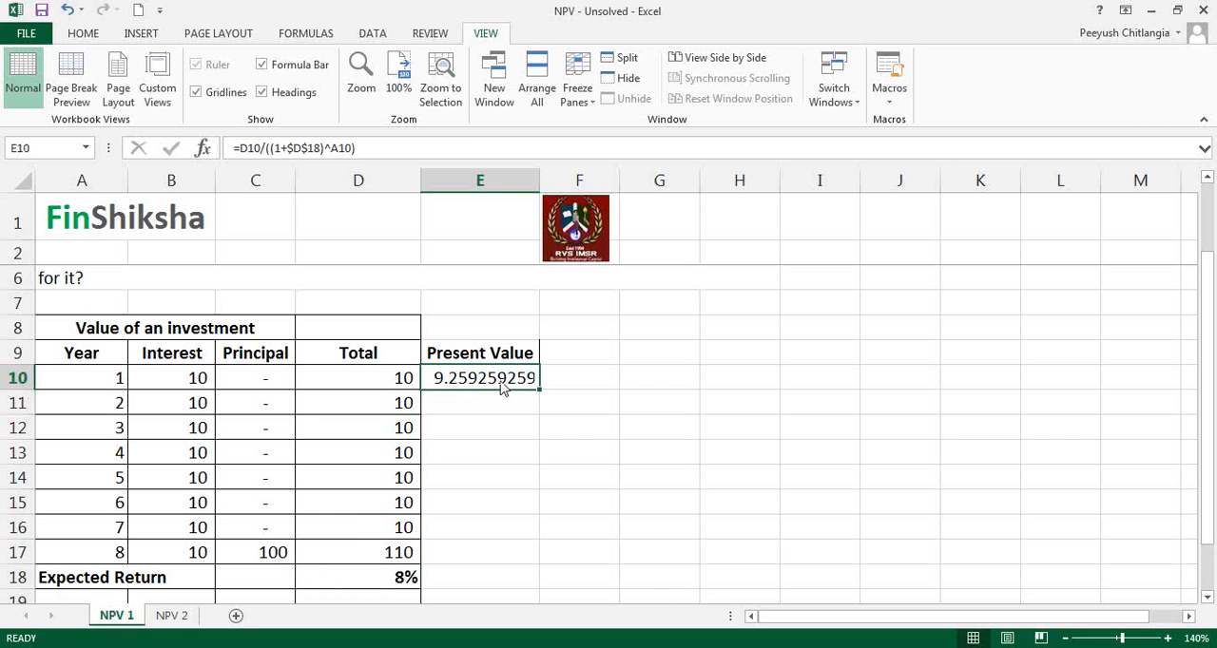
Step: Apply the comma number format to E10 and fill its present value formula down through E17
left_click(88, 37)
left_click(93, 37)
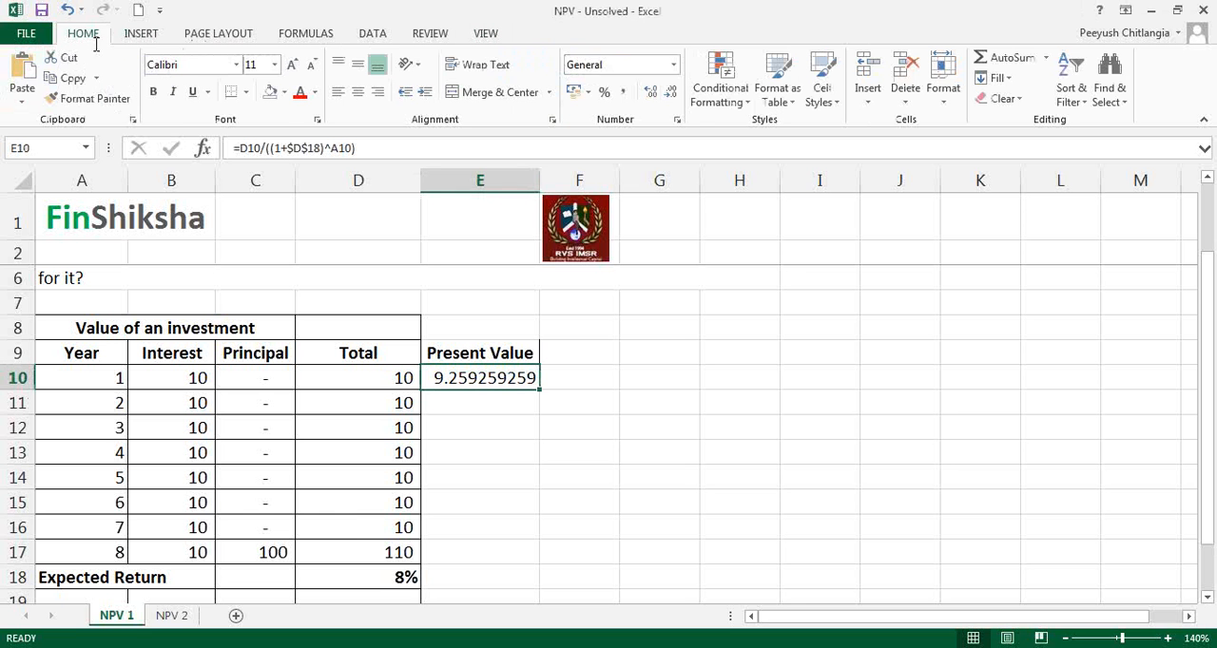
left_click(623, 94)
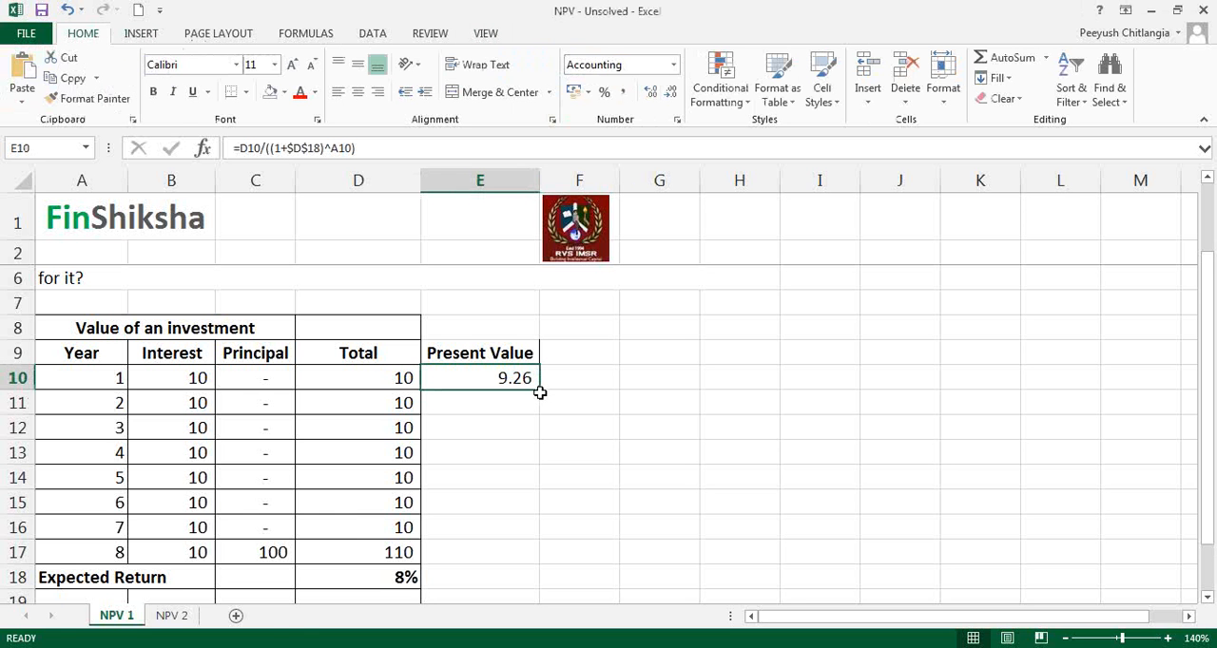
left_click_drag(538, 394, 523, 563)
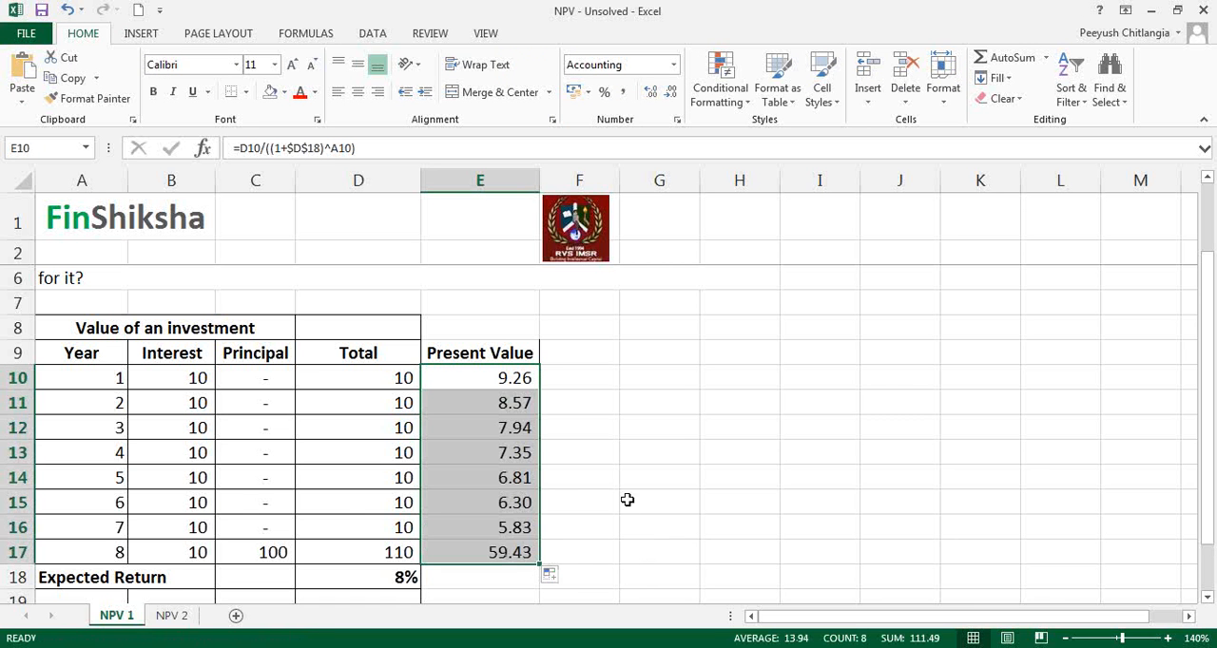
Step: Inspect the cell references in the copied present value formulas in E11, E12 and E17
double_click(517, 403)
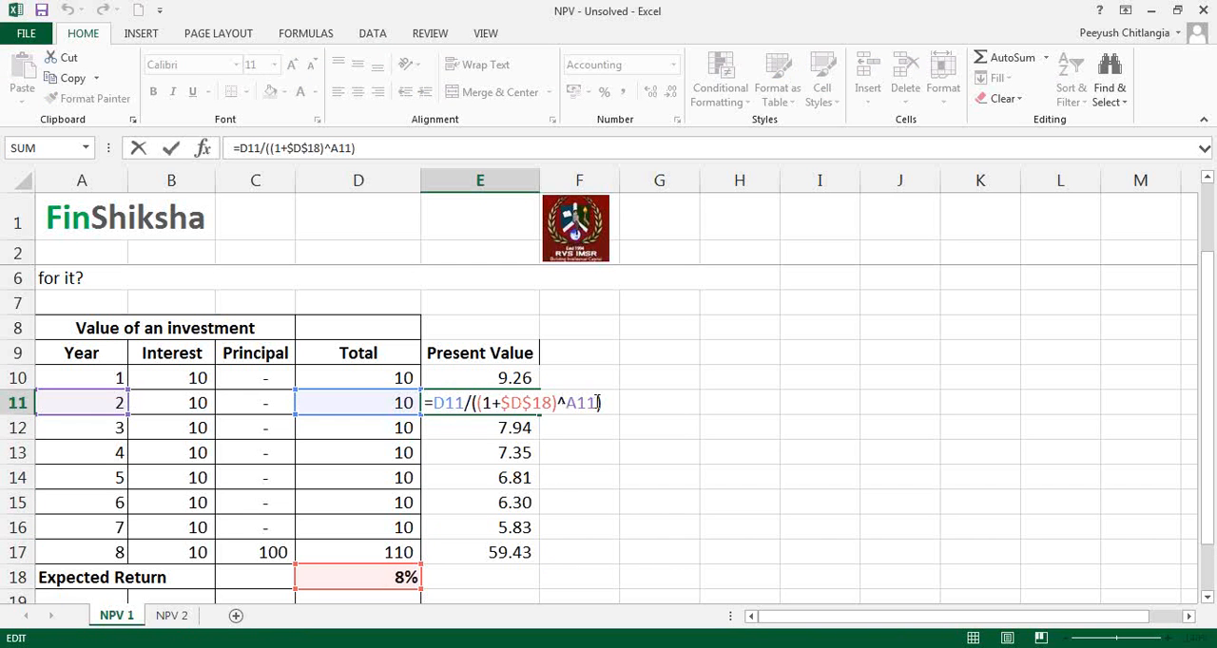
double_click(524, 428)
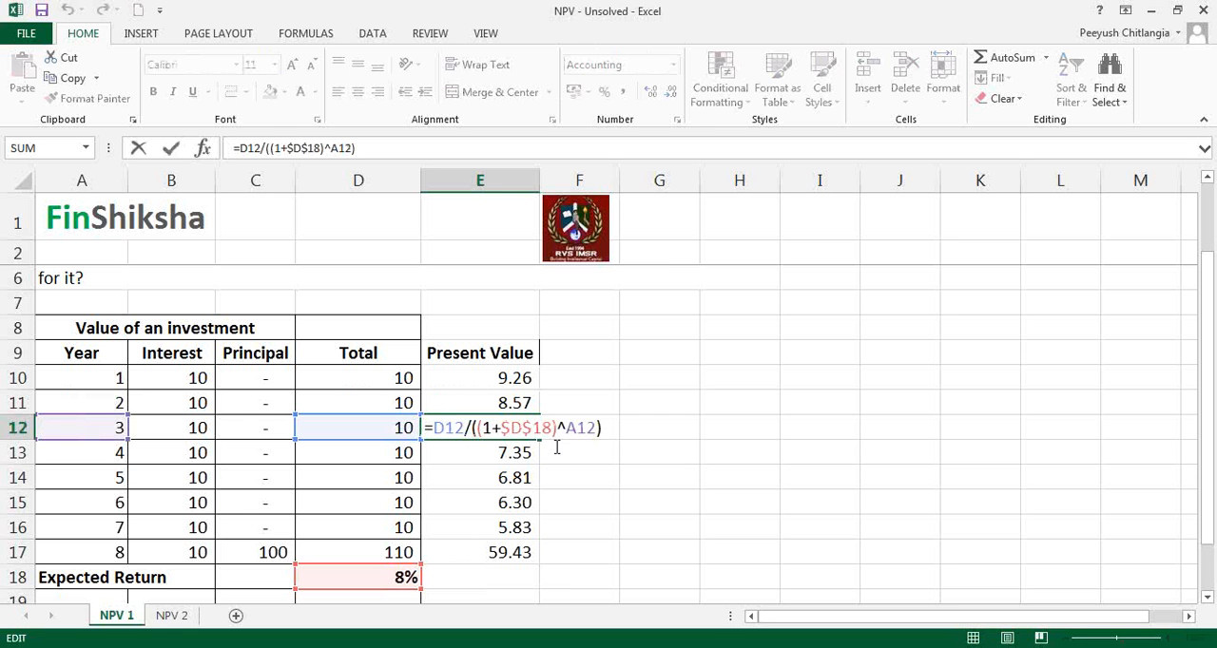
key("ctrl+Return")
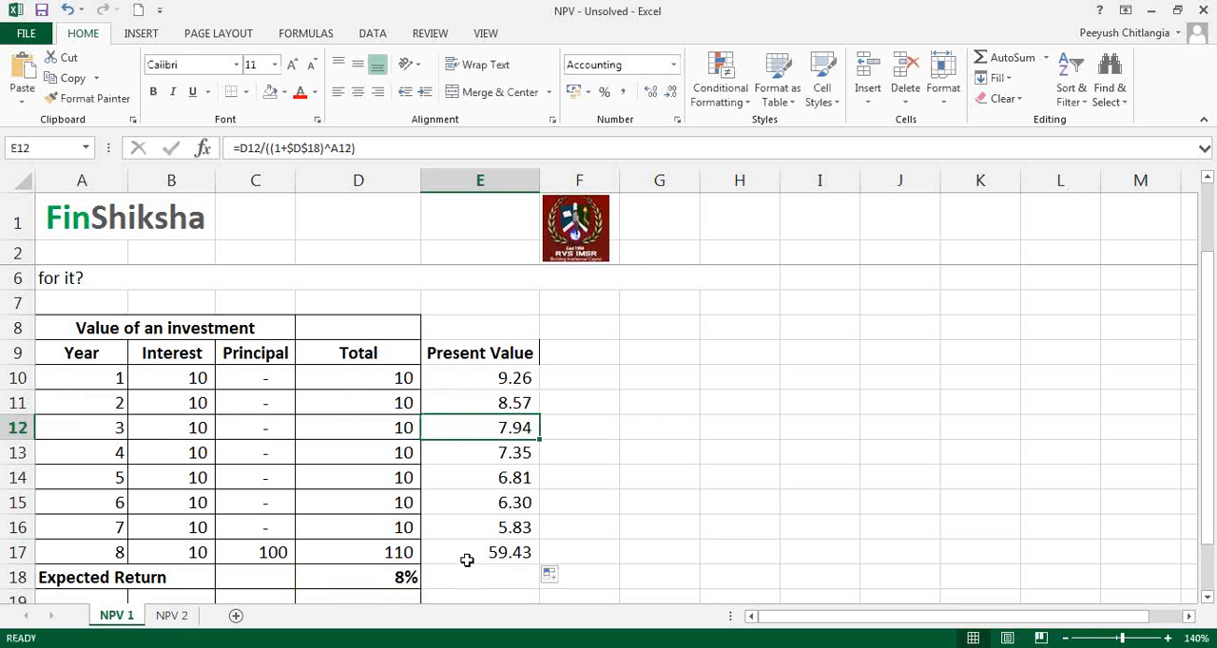
double_click(465, 552)
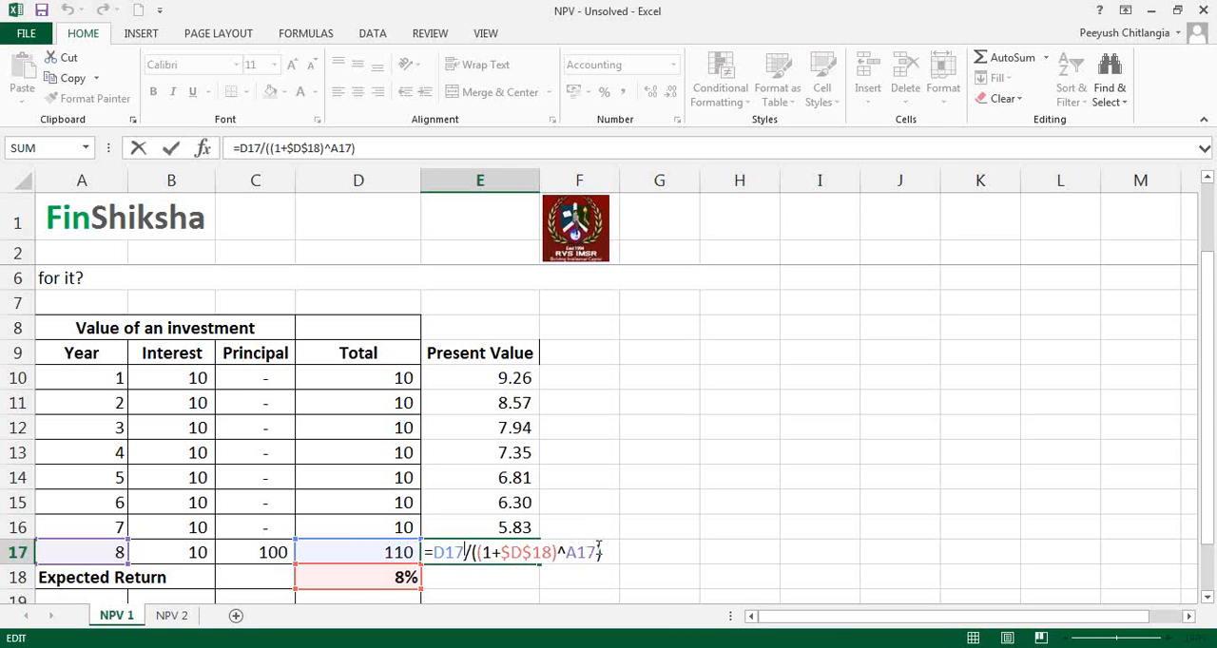
key("ctrl+Return")
Step: Total the yearly present values in E20 with =SUM(E10:E17) and reselect the cell
scroll(663, 548, "down", 1)
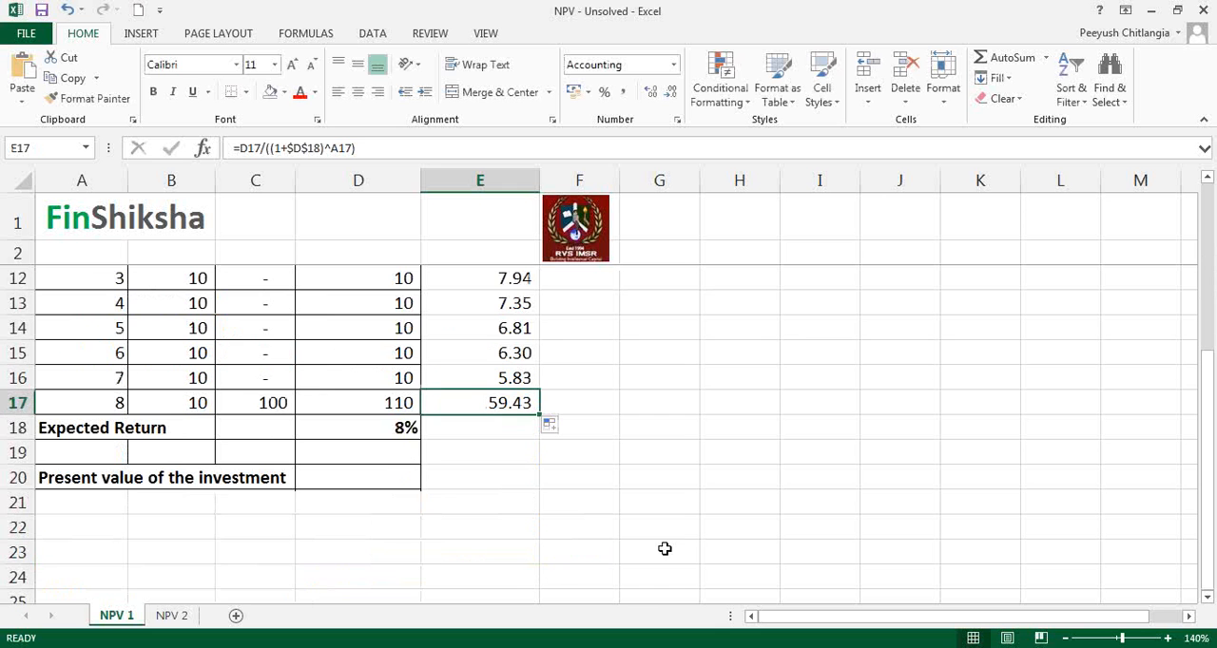
left_click(485, 485)
type("=sum")
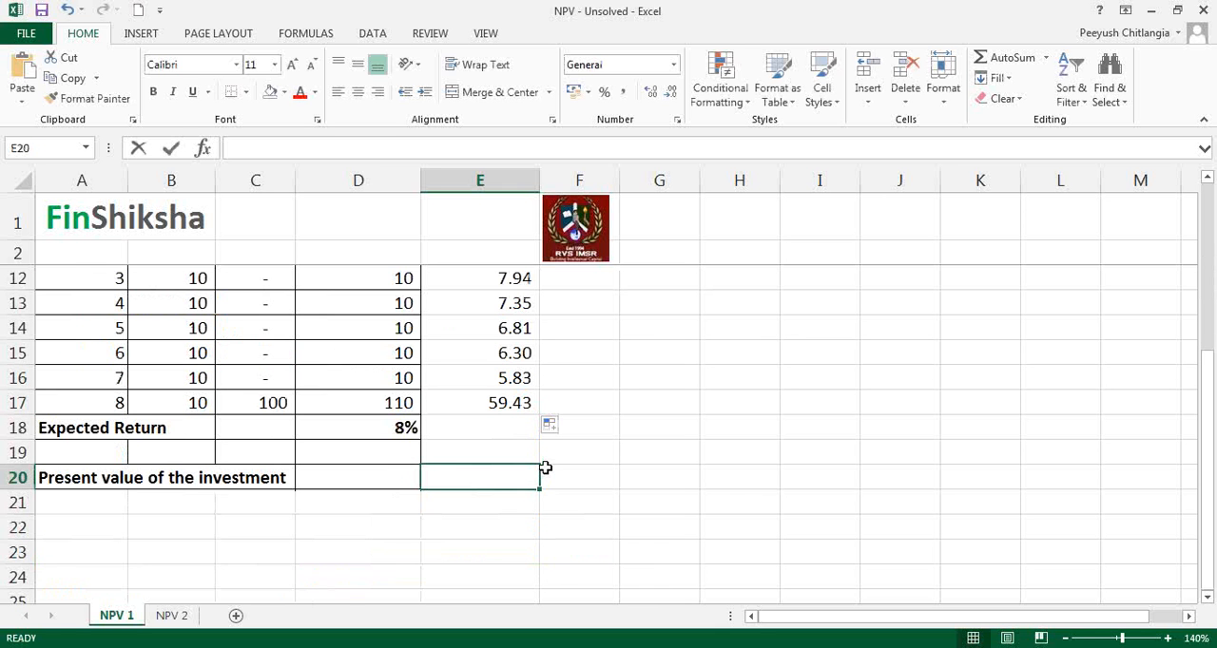
type("(")
key("Up")
key("Up")
key("Up")
key("shift+Up")
key("shift+Up")
key("shift+Up")
key("shift+Up")
key("shift+Up")
key("shift+Up")
key("shift+Up")
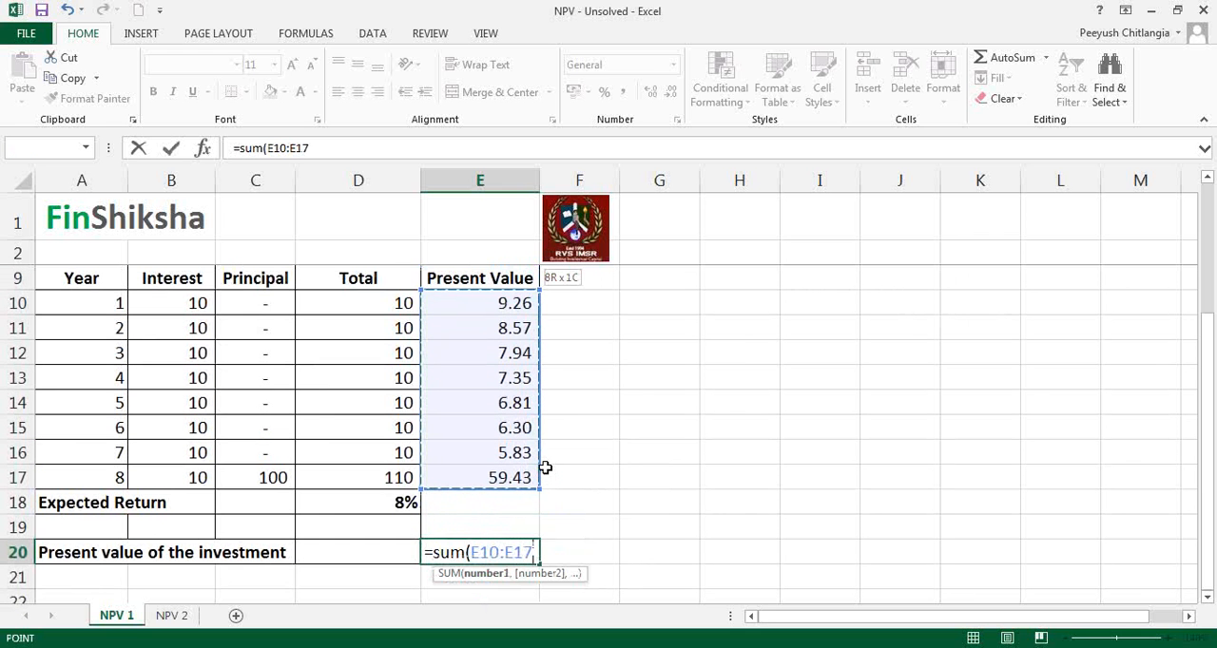
key("Return")
key("Up")
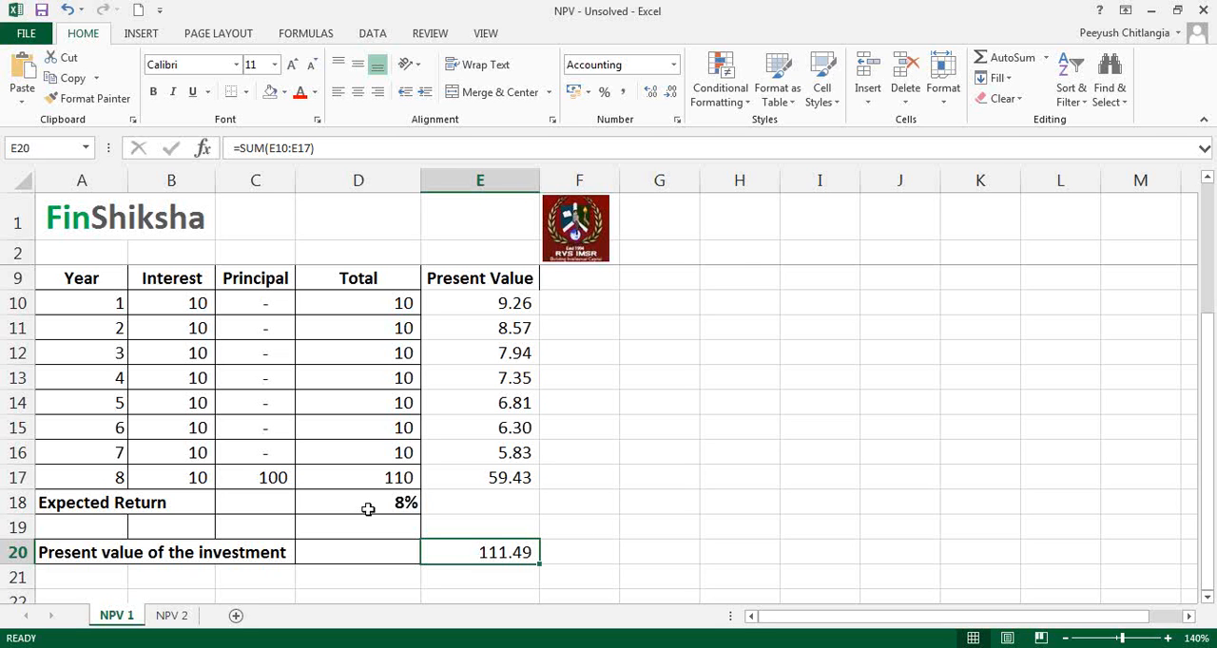
Step: Test the expected return in D18 at 9%, 10% and 11%, and restore it to 8%
left_click(404, 504)
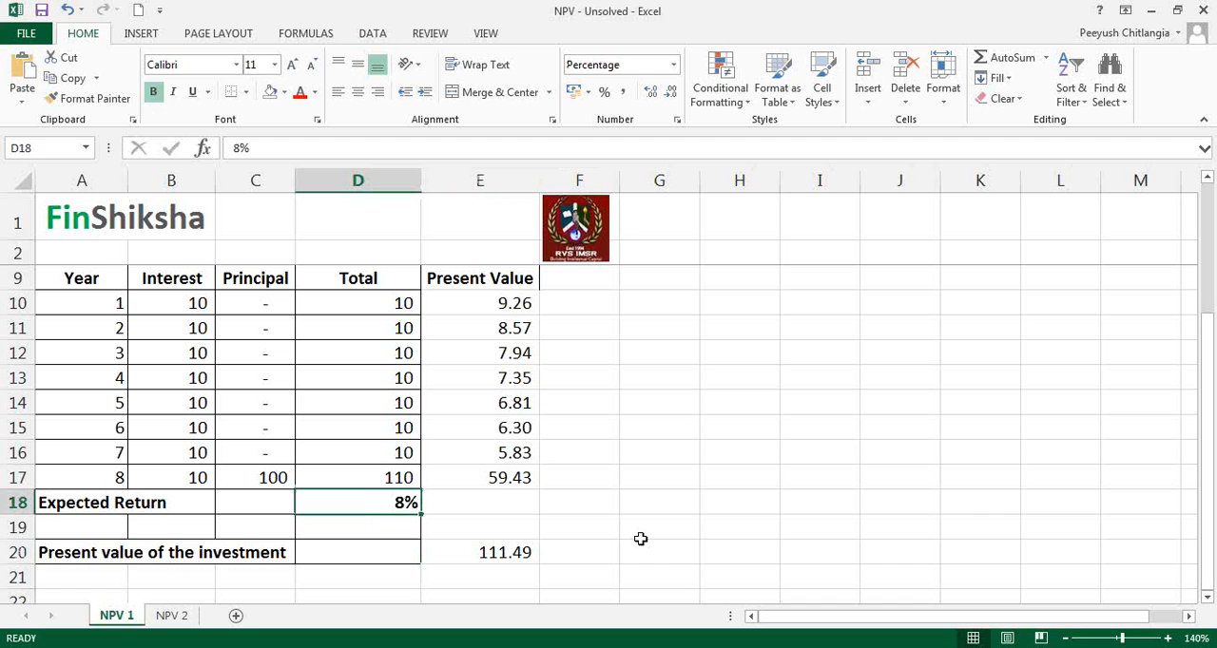
type("9")
key("Return")
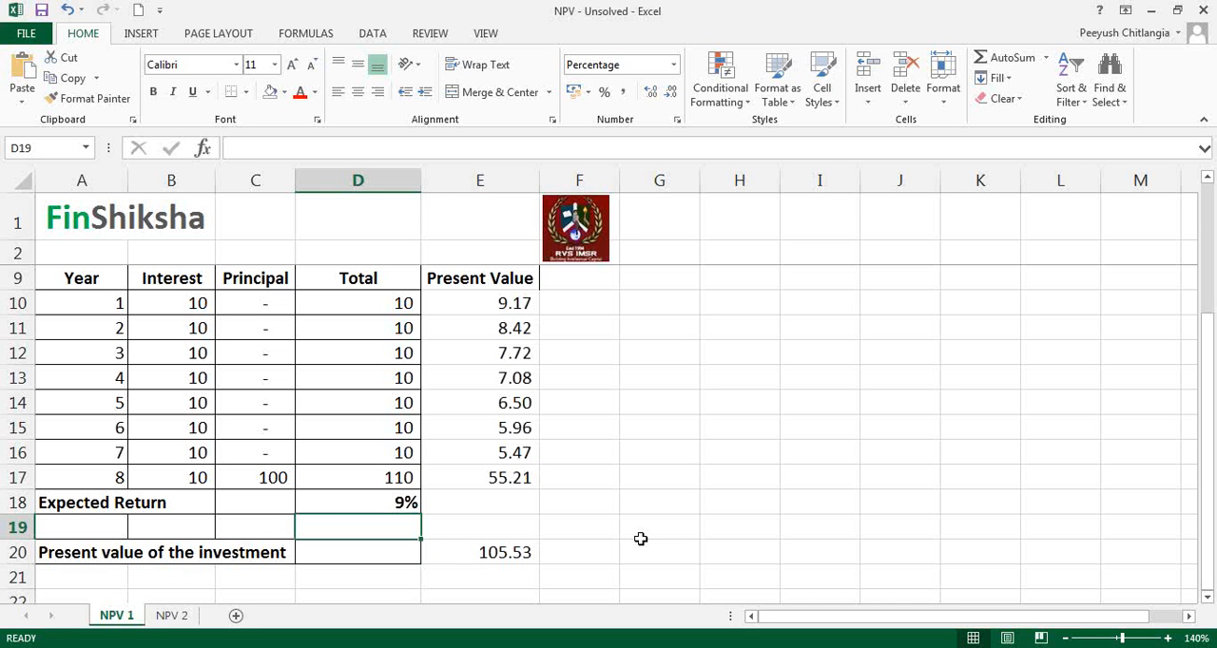
key("Up")
type("10")
key("Return")
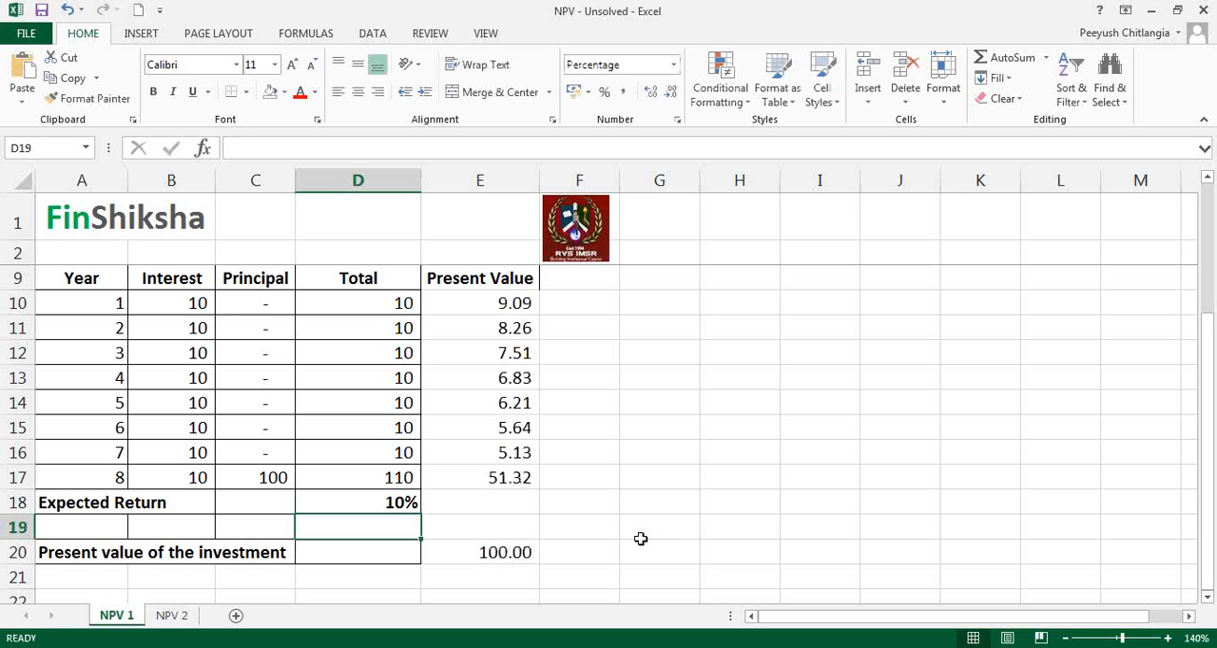
key("Up")
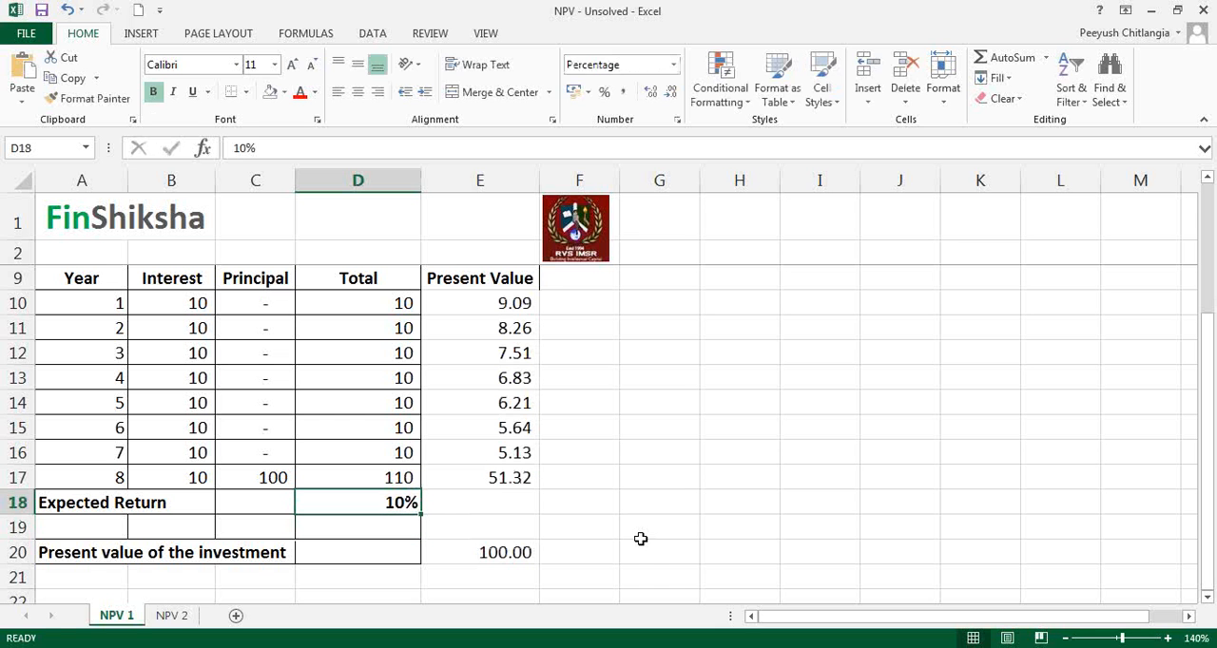
type("11")
key("Return")
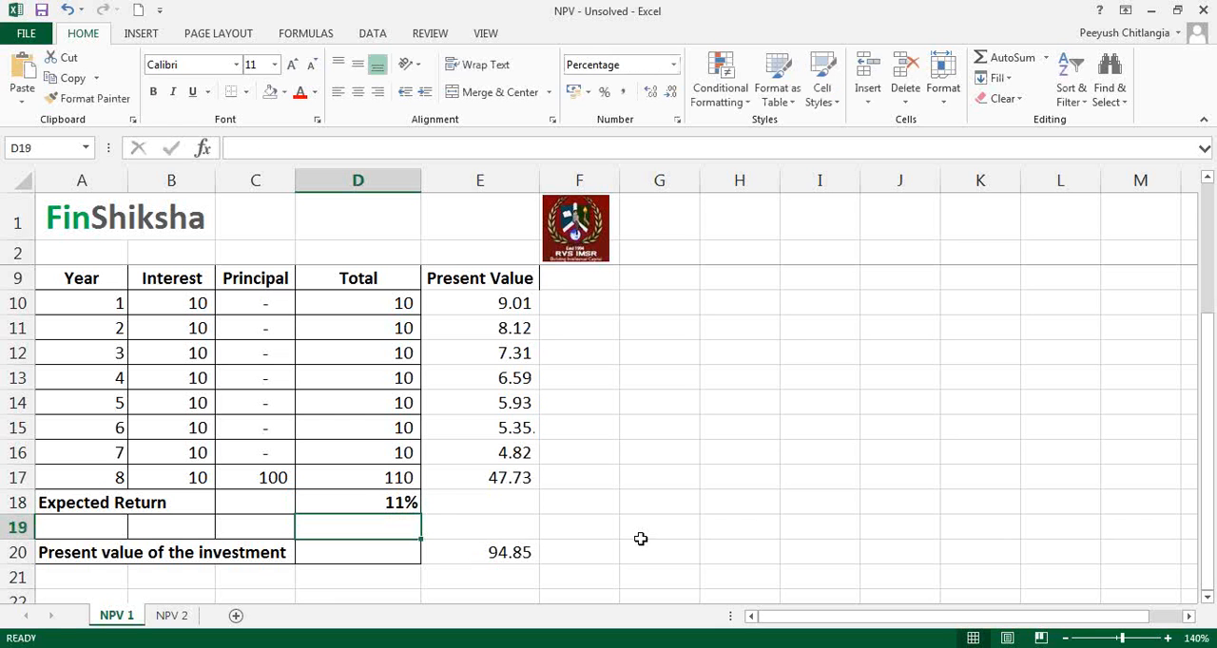
key("Up")
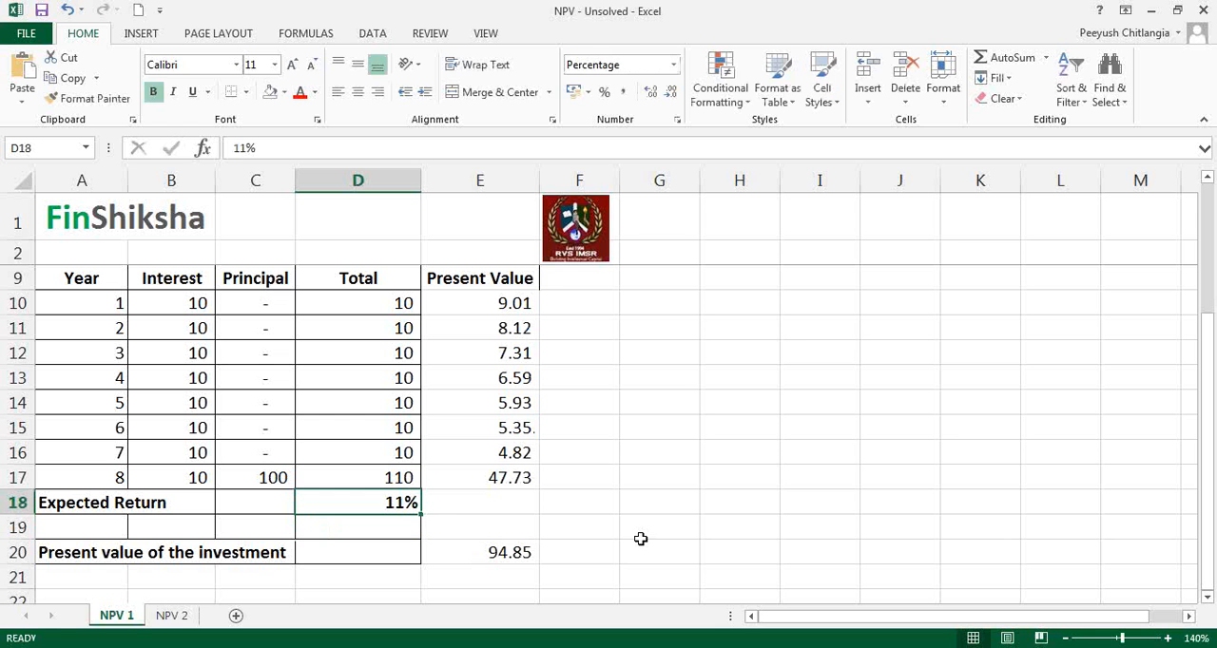
type("8")
key("Return")
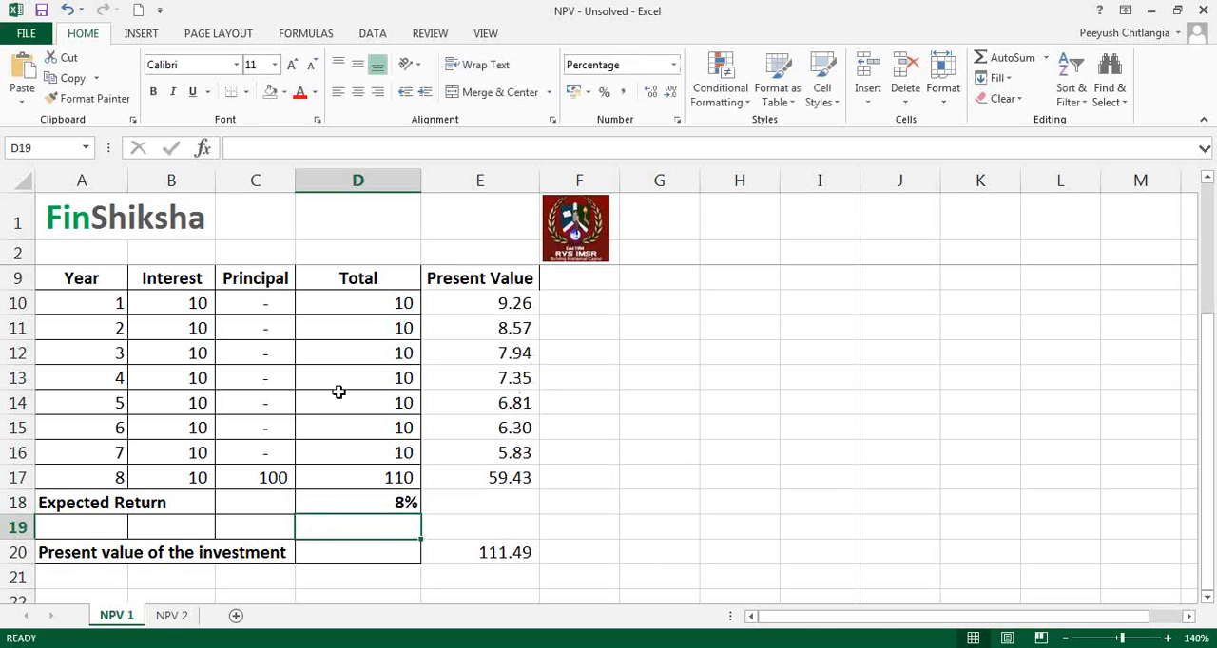
Step: Review the interest and principal cash flows in B10:C17 and the present values in column E by highlighting them
left_click_drag(184, 304, 244, 475)
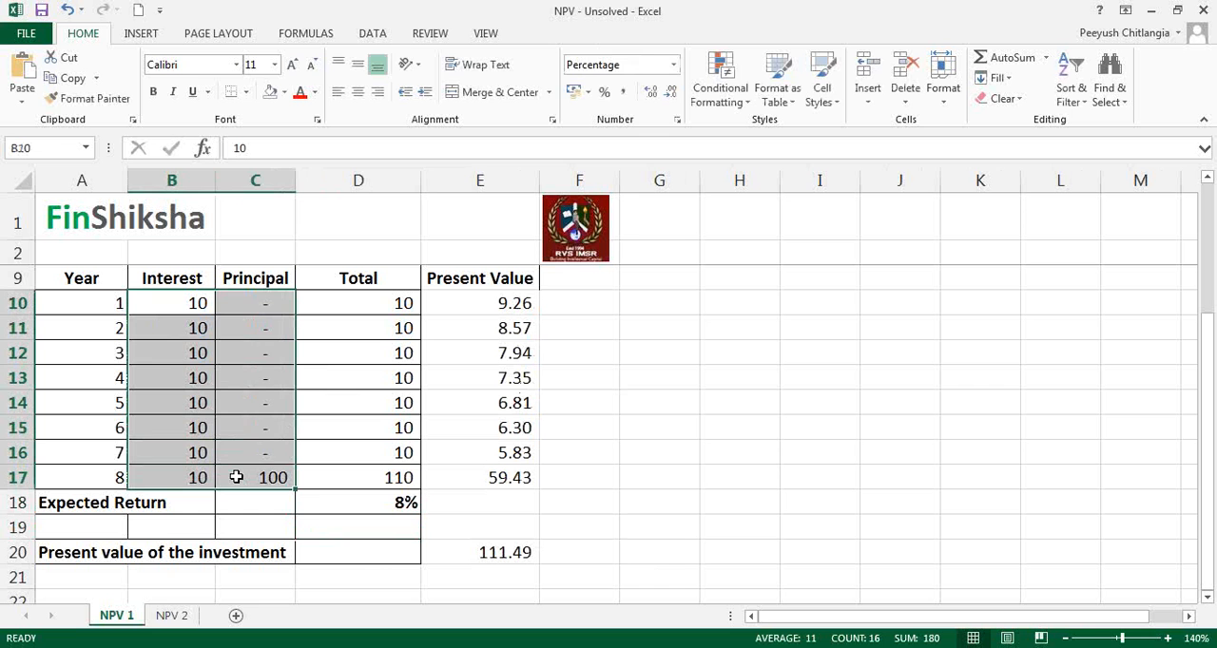
left_click(383, 554)
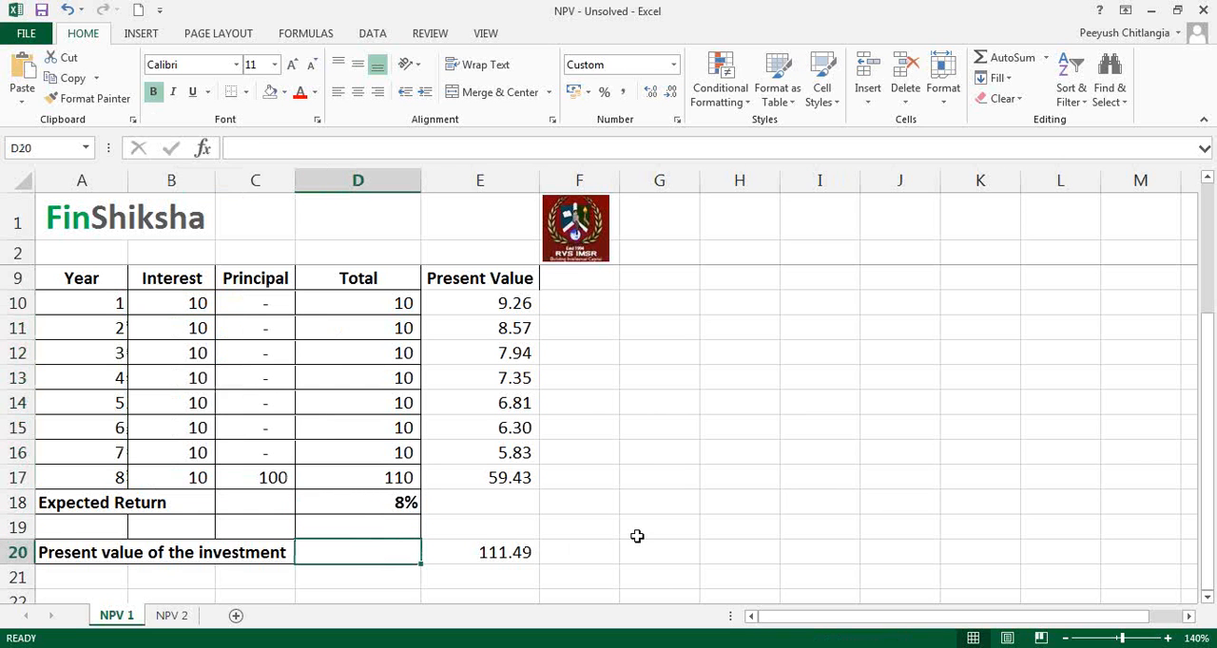
left_click_drag(514, 475, 503, 304)
left_click(643, 431)
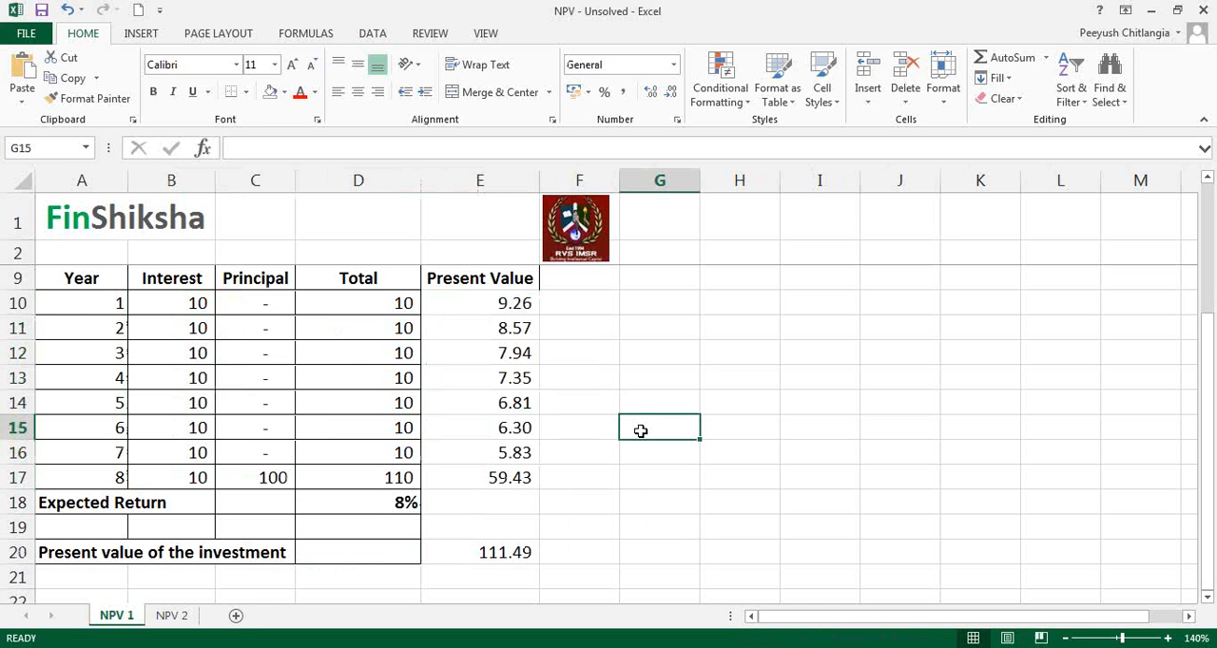
left_click_drag(489, 307, 483, 542)
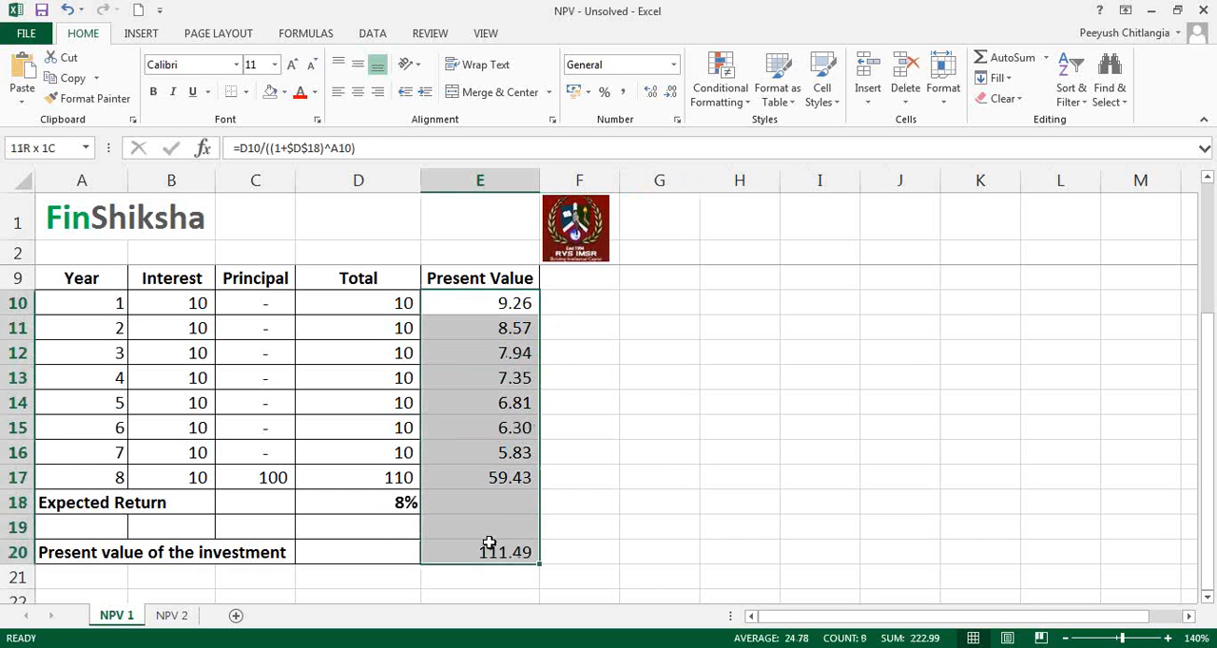
left_click(444, 544)
Step: Start an NPV function in D20 through its arguments dialog, using D18 as the rate
left_click(376, 547)
type("=")
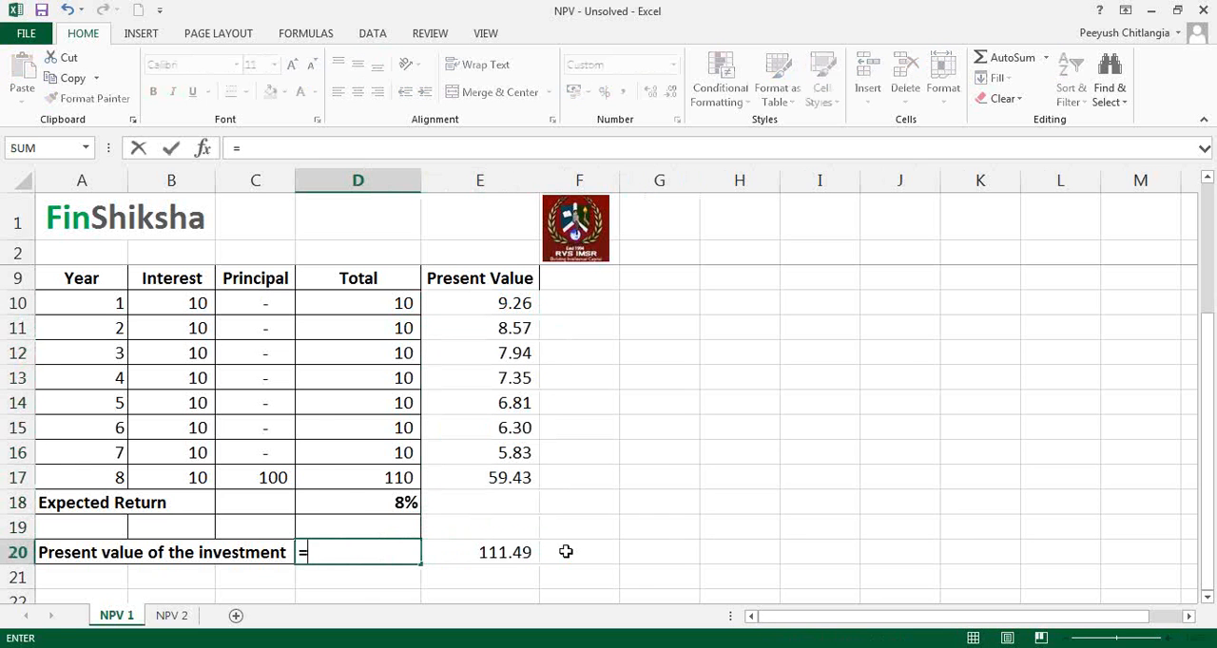
type("NPV")
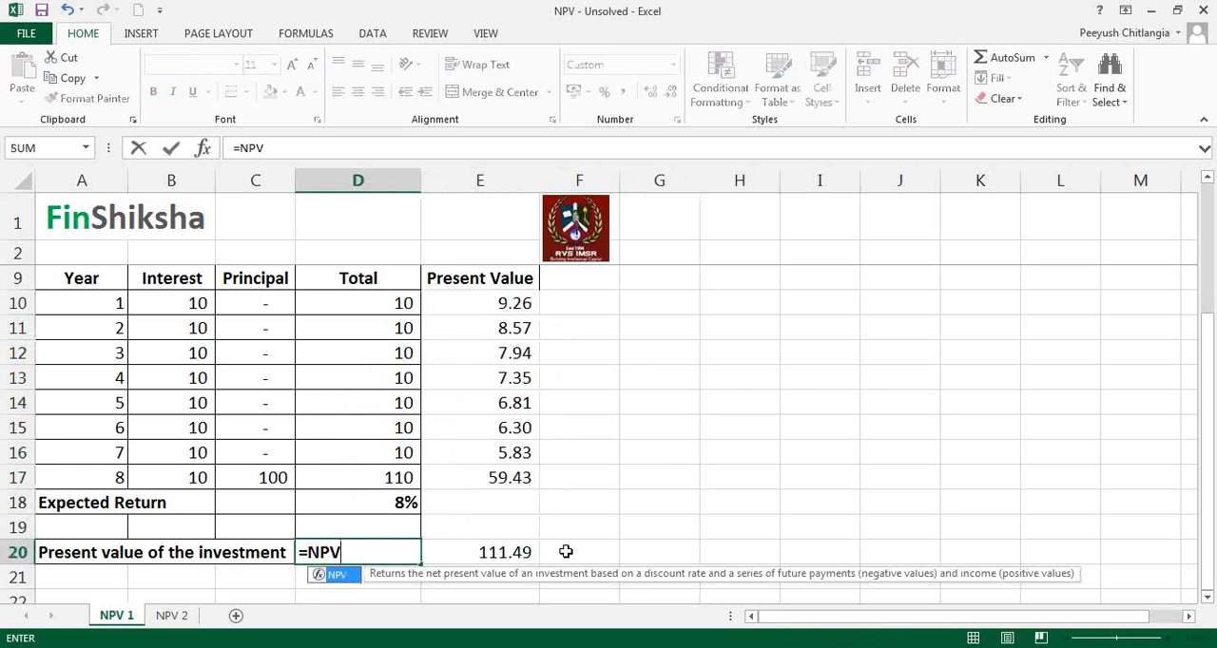
type("(")
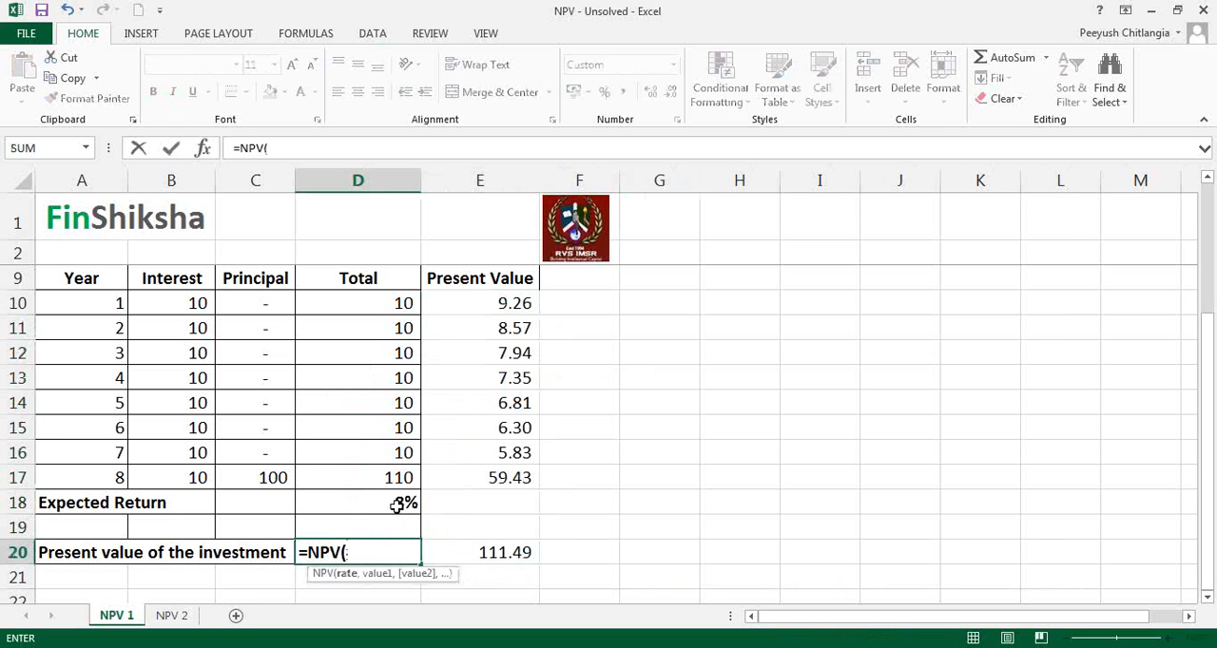
left_click(203, 149)
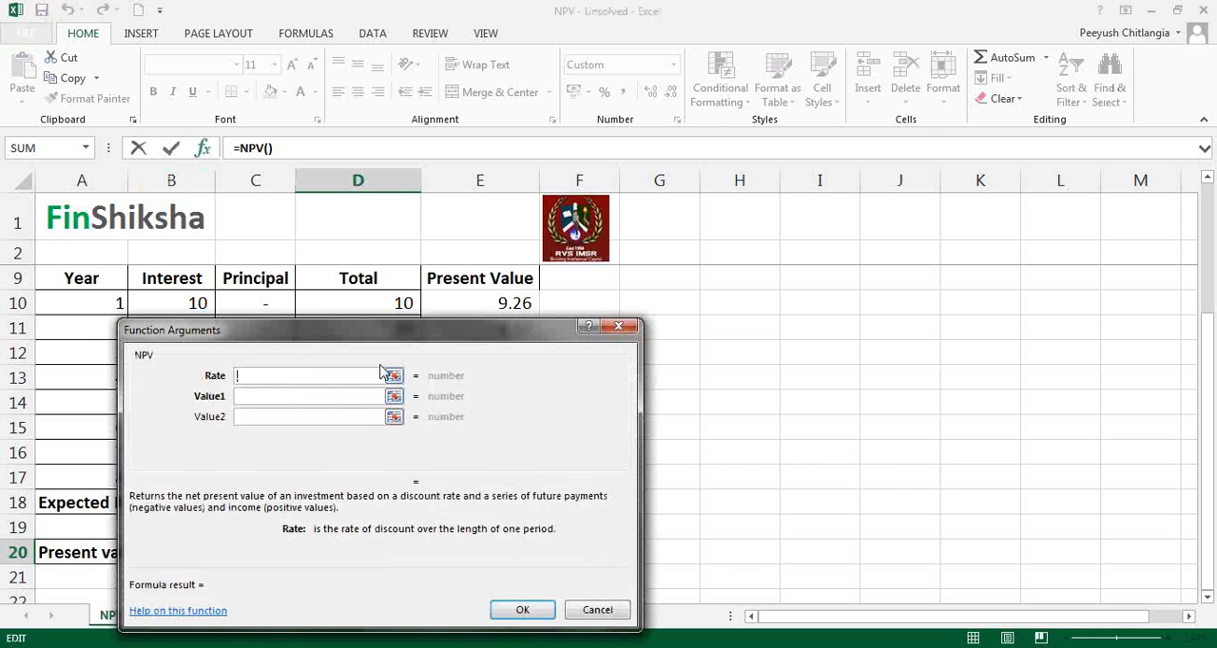
left_click_drag(403, 333, 688, 81)
left_click(370, 502)
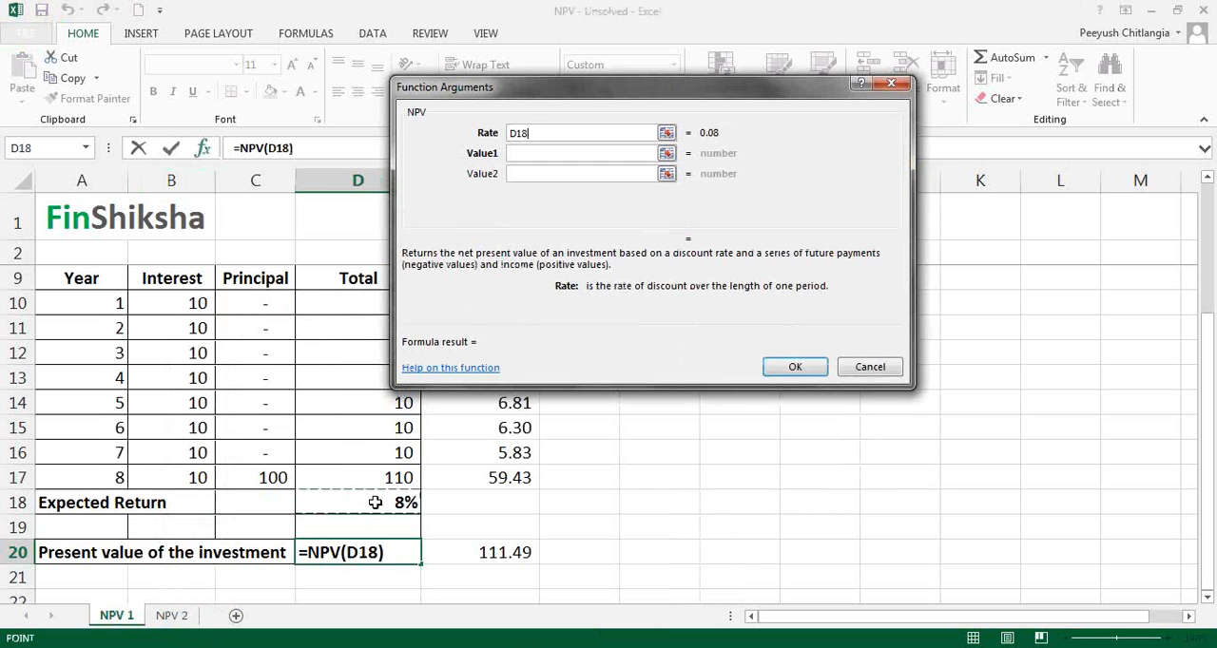
Step: Set the NPV function's Value1 to the yearly totals D10:D17 and enter the formula
left_click(570, 155)
left_click(666, 153)
left_click_drag(356, 298, 342, 476)
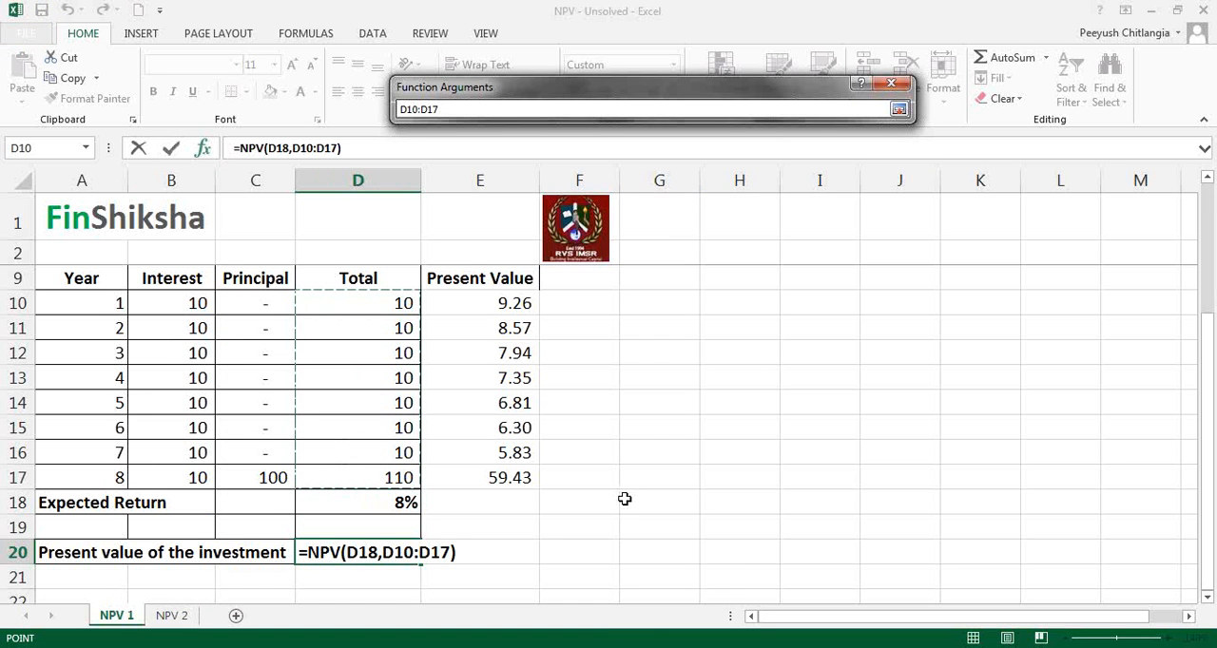
type(")")
key("BackSpace")
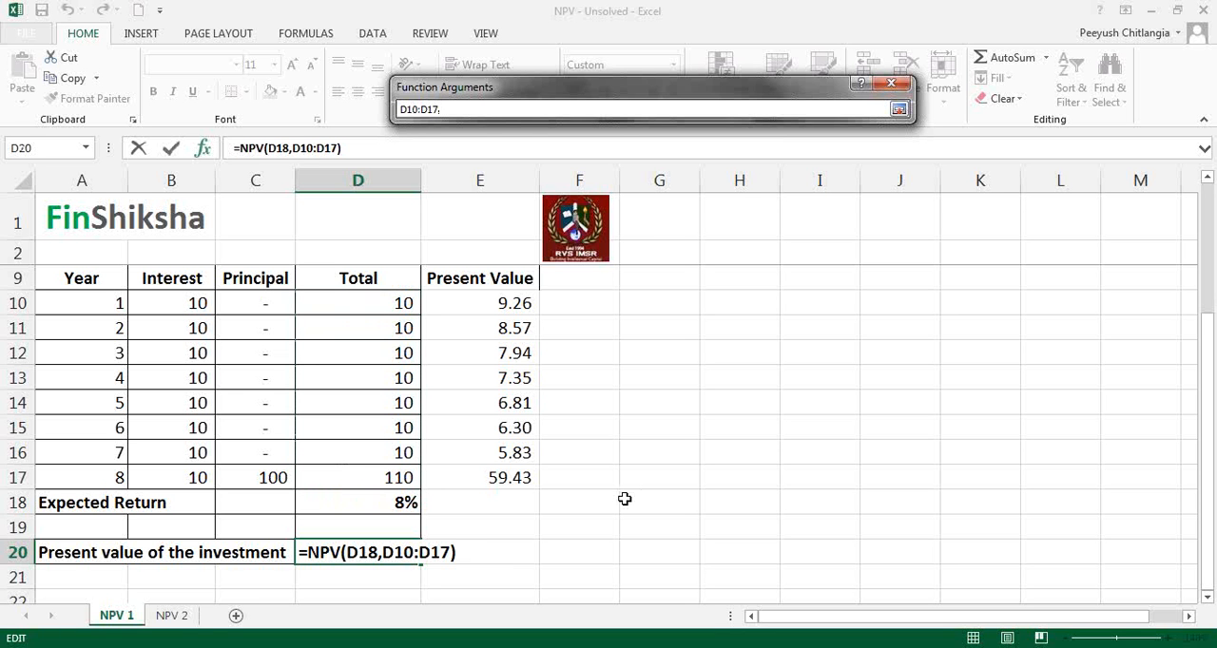
key("Return")
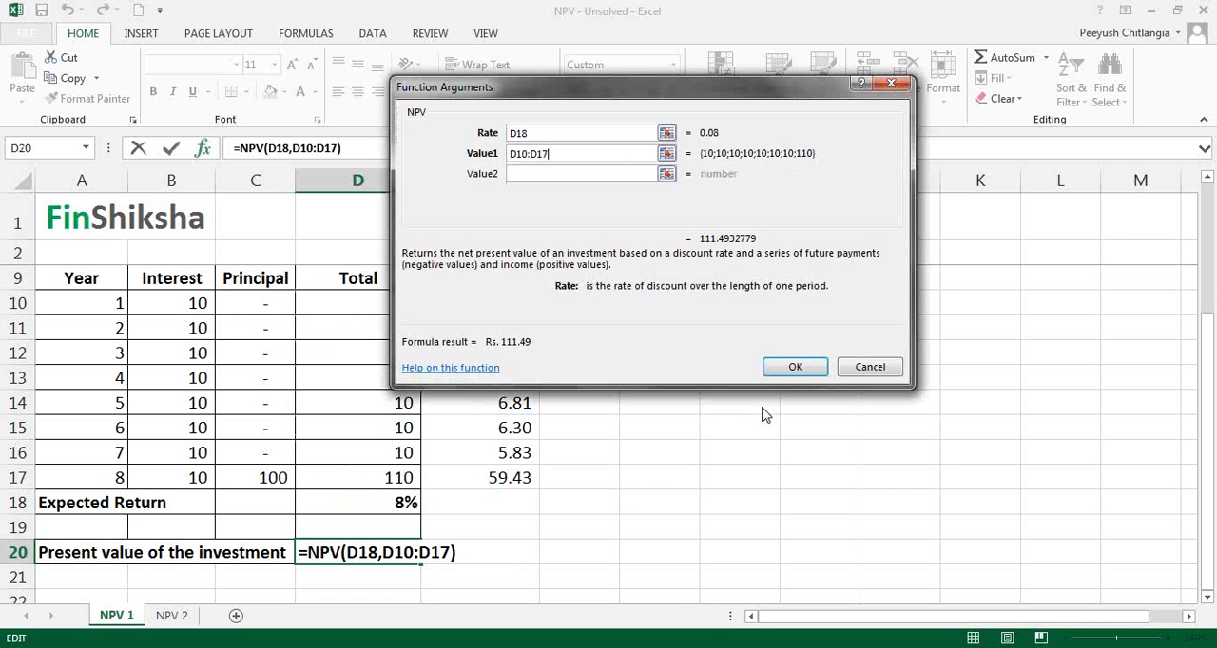
left_click(808, 368)
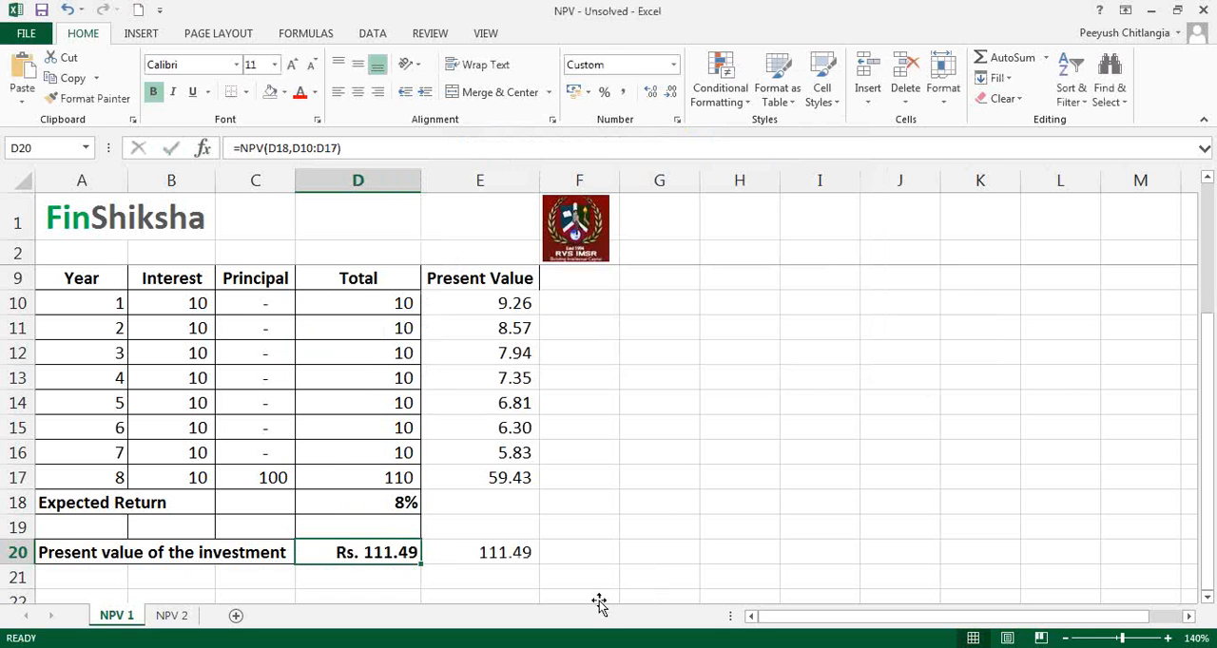
Step: Apply the comma number format to the NPV result in D20 and make the sum in E20 bold
left_click(623, 91)
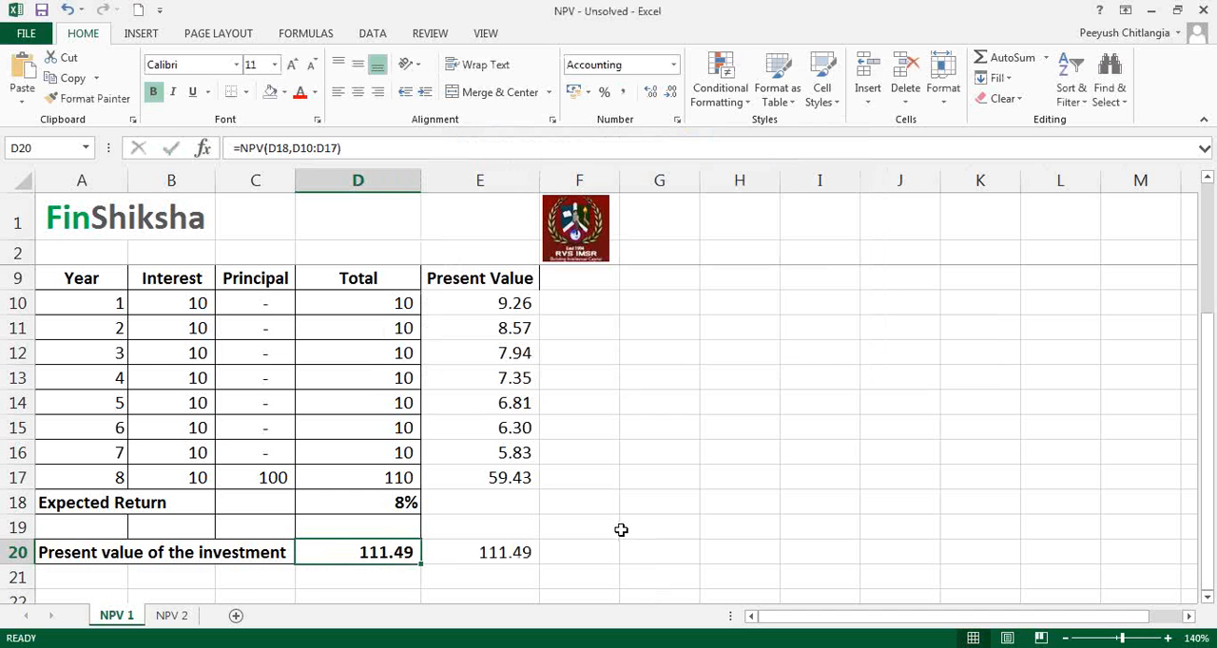
left_click(485, 556)
left_click(153, 91)
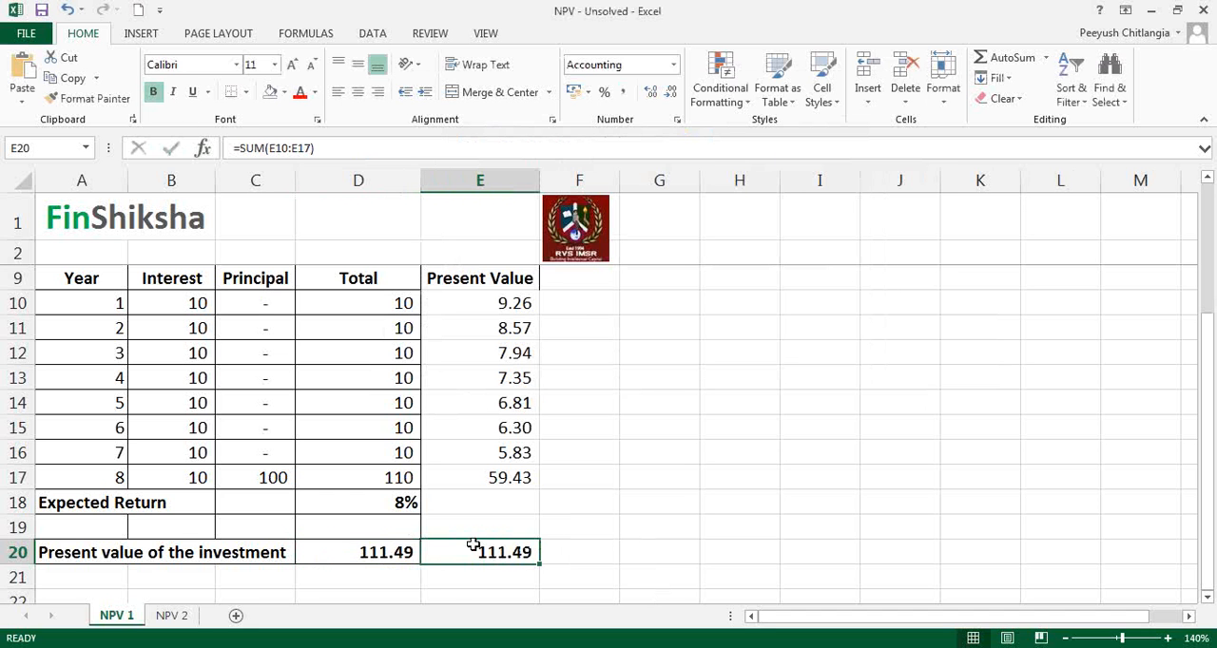
Step: Examine the rate and value references of the NPV formula in D20 without editing it
double_click(380, 552)
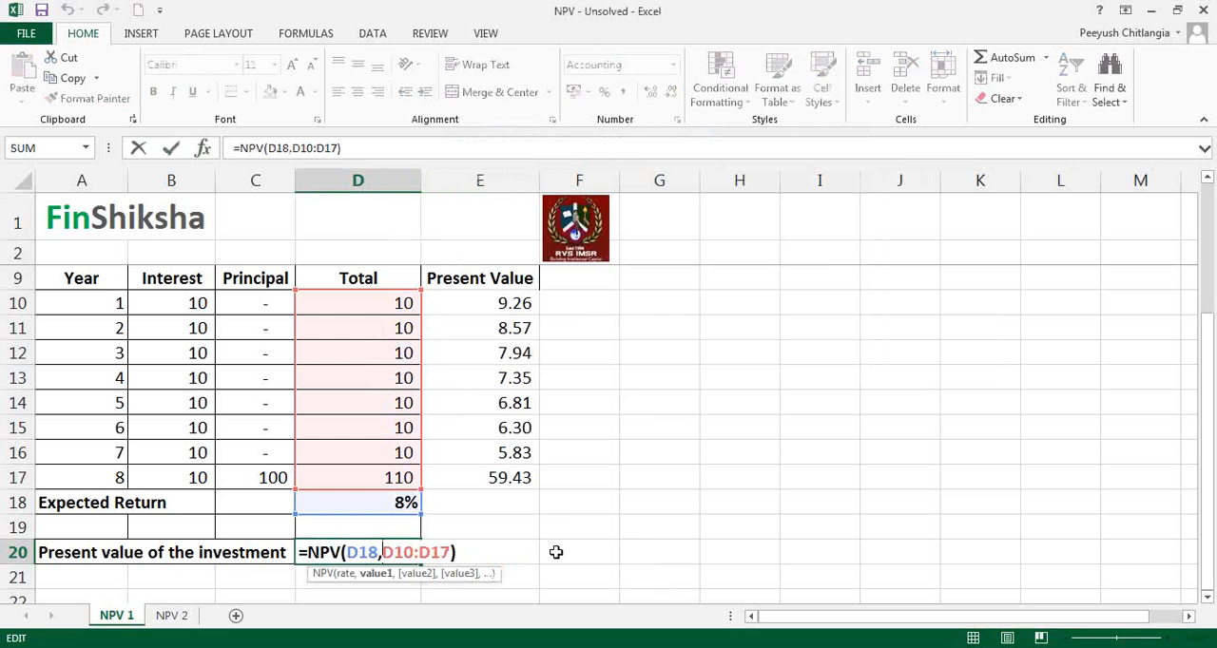
key("Escape")
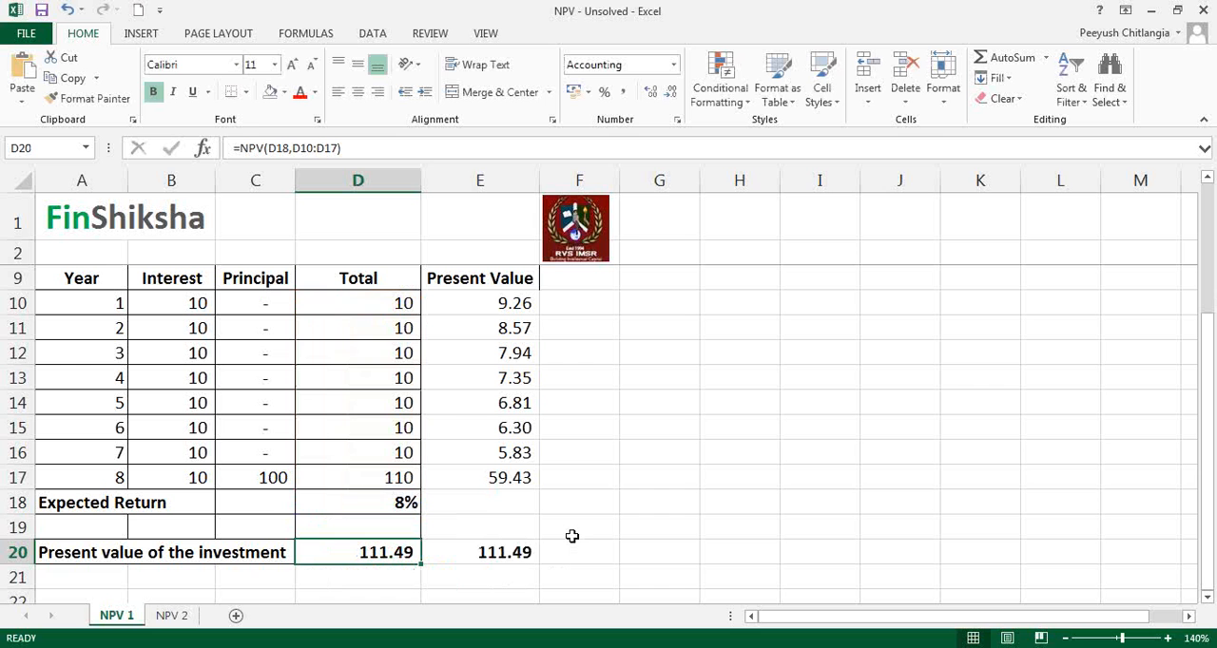
Step: Try expected returns of 9%, 10% and 12% in D18 to test the present values
left_click_drag(384, 312, 390, 479)
left_click(402, 500)
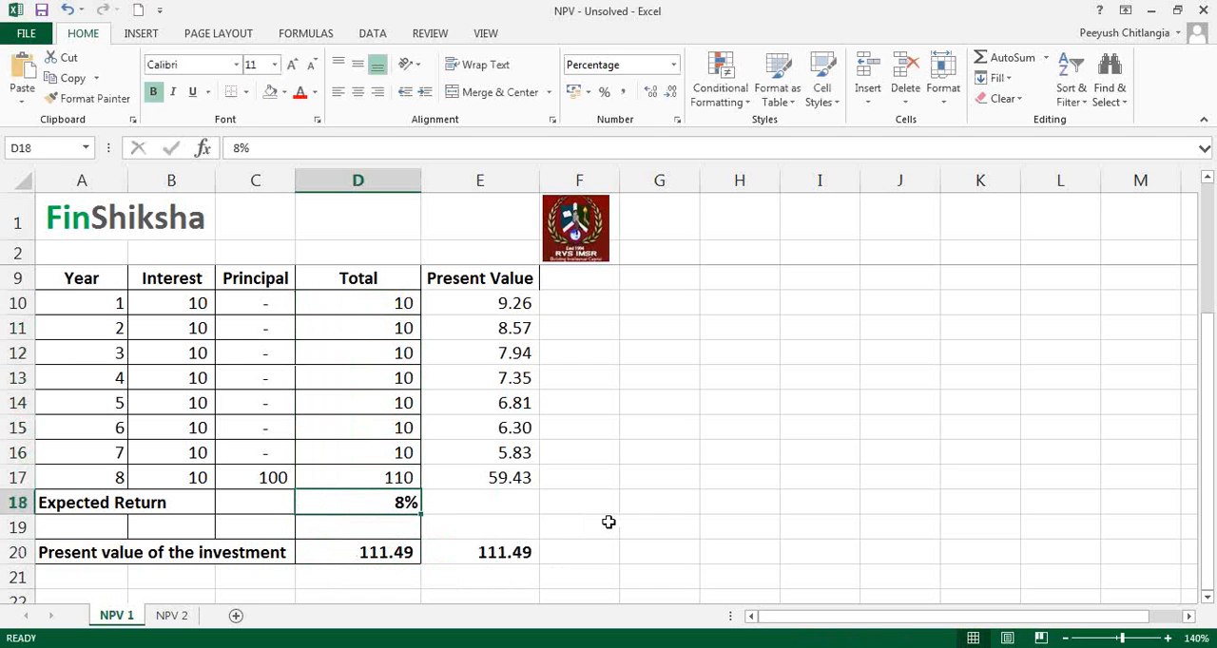
type("9")
key("Return")
key("Up")
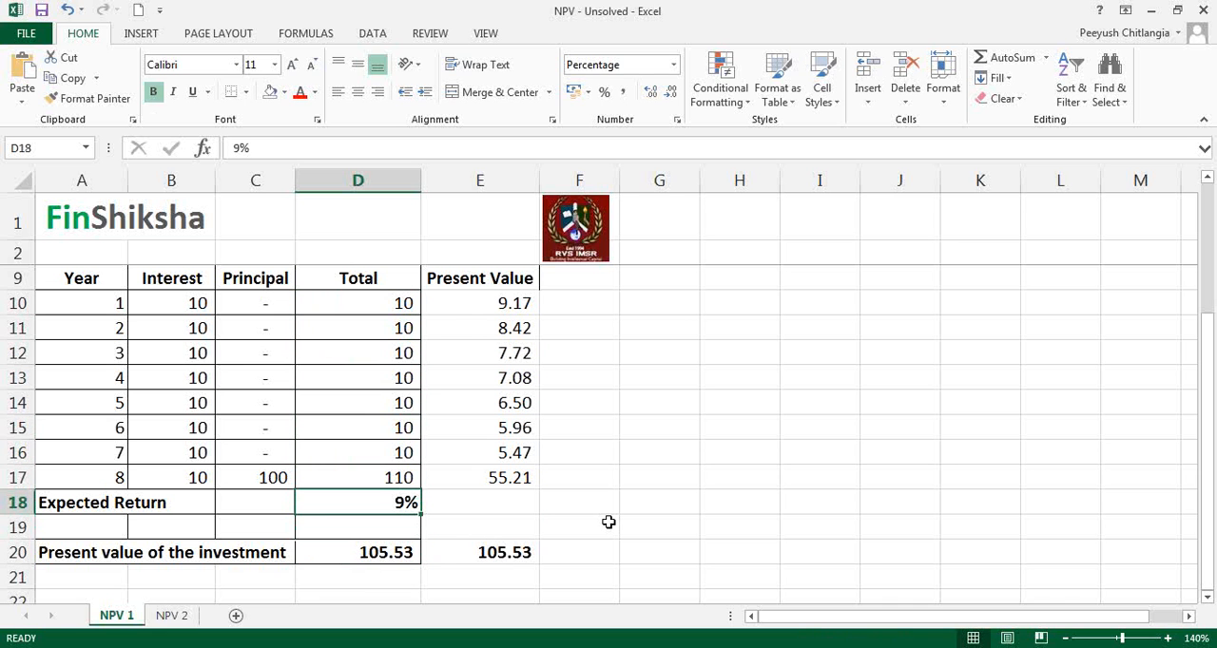
type("10")
key("Return")
key("Up")
type("12")
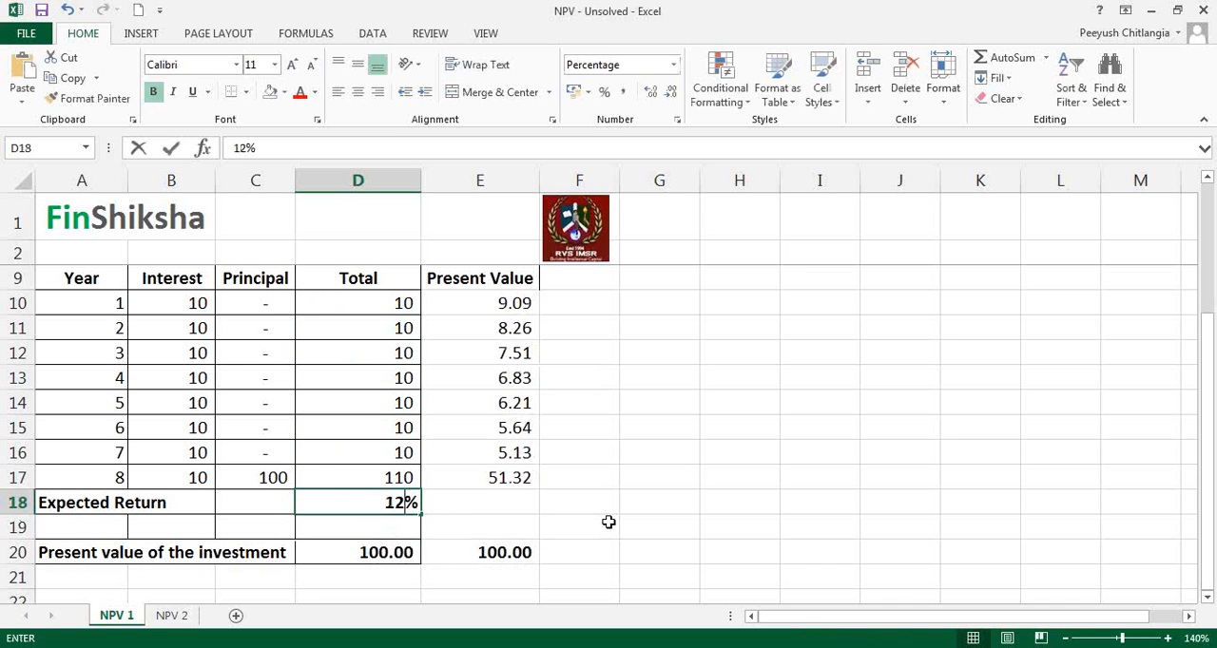
key("Return")
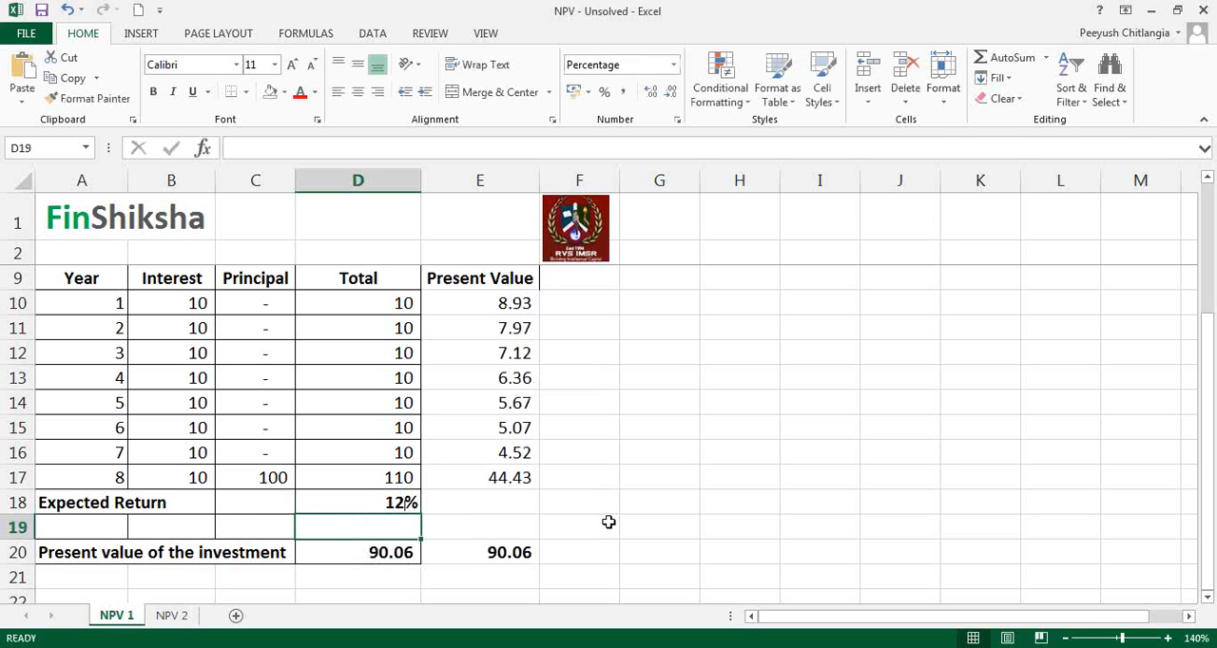
Step: Undo the three trial changes to the expected return in D18
key("ctrl+z")
key("ctrl+z")
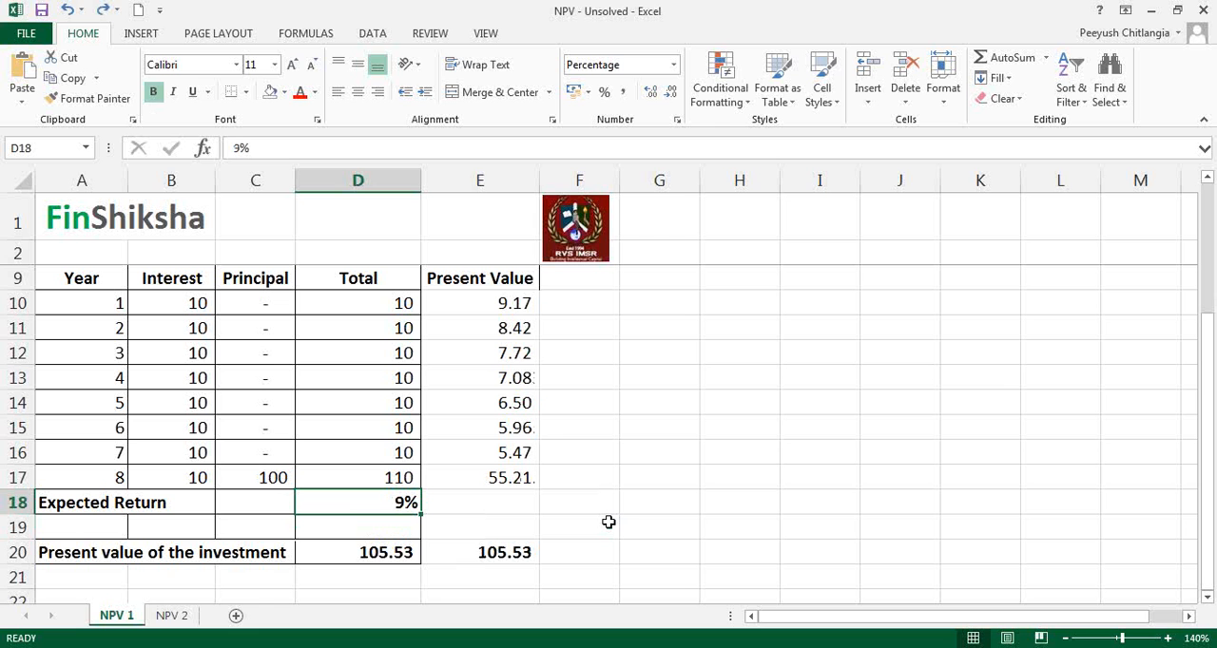
key("ctrl+z")
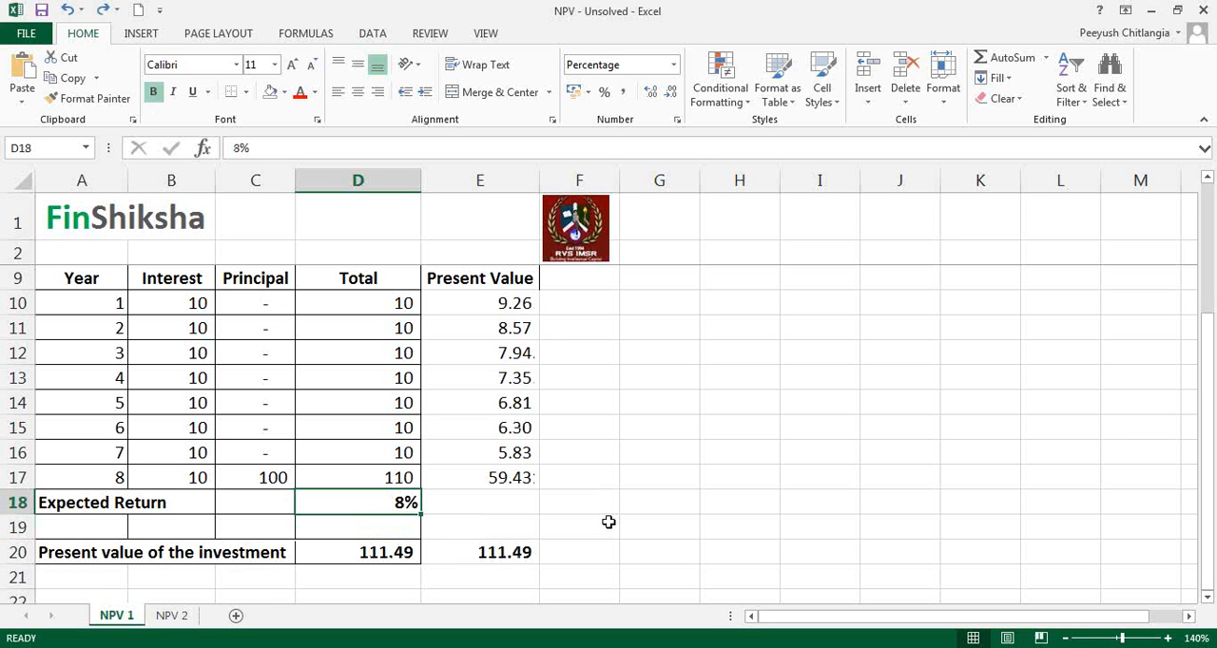
Step: Apply all borders to the Present Value column, cells E9:E20
left_click_drag(478, 548, 478, 280)
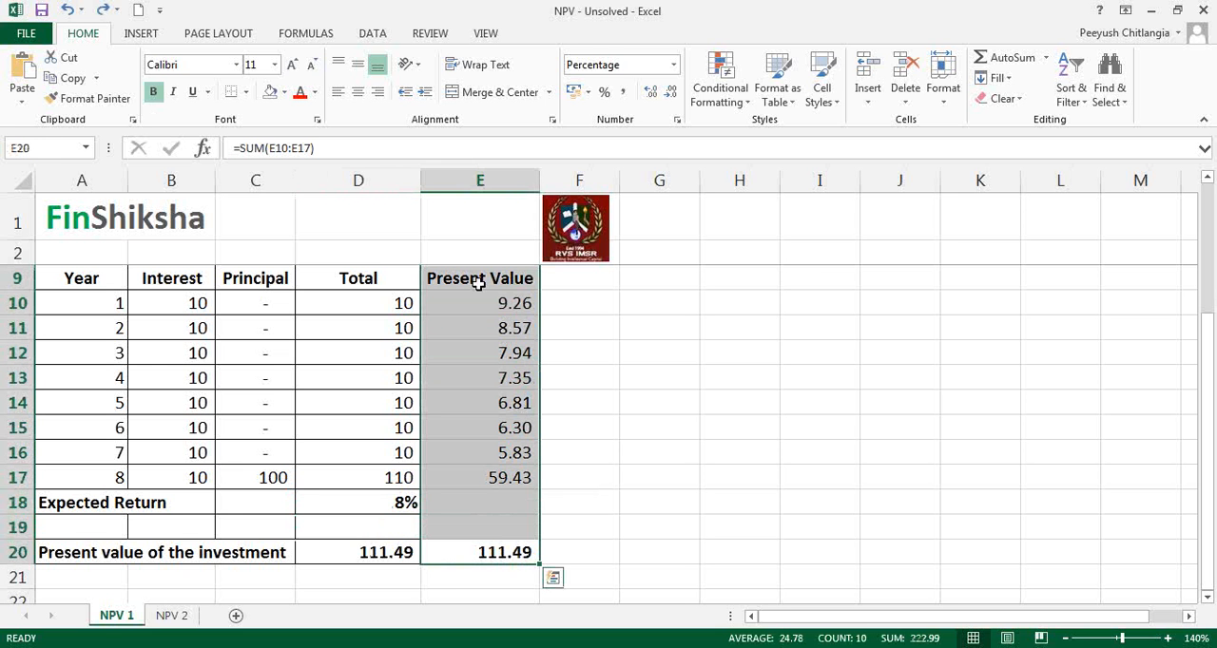
left_click(246, 92)
left_click(276, 244)
left_click(464, 396)
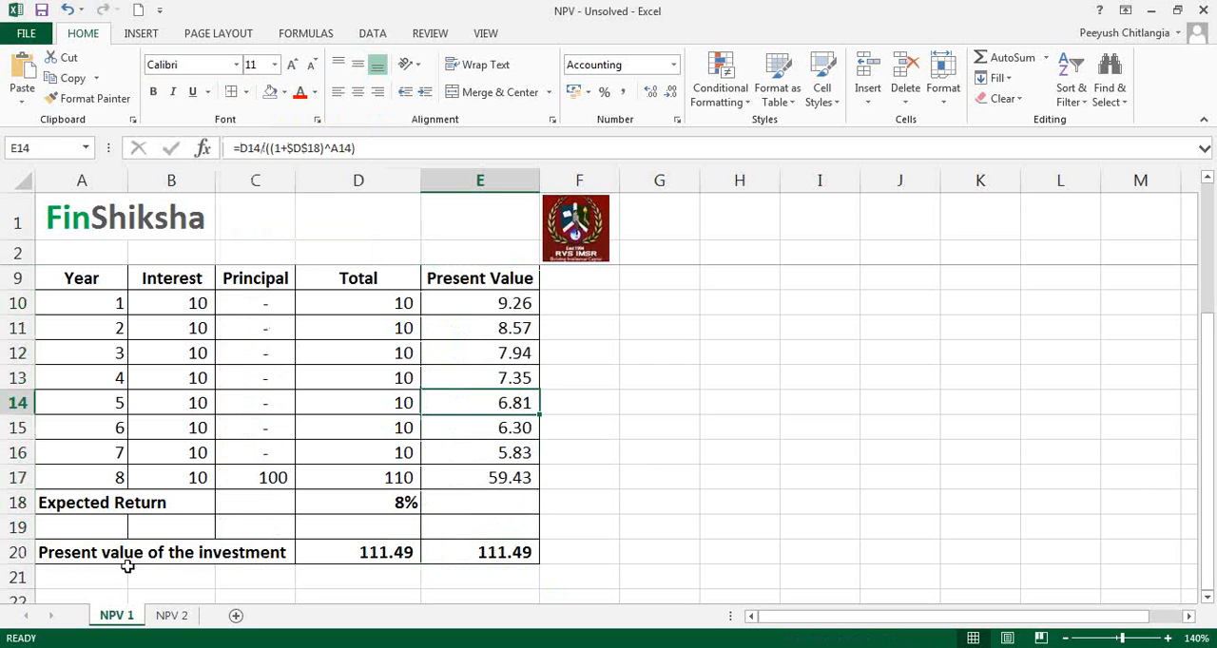
left_click(157, 552)
left_click_drag(157, 552, 478, 551)
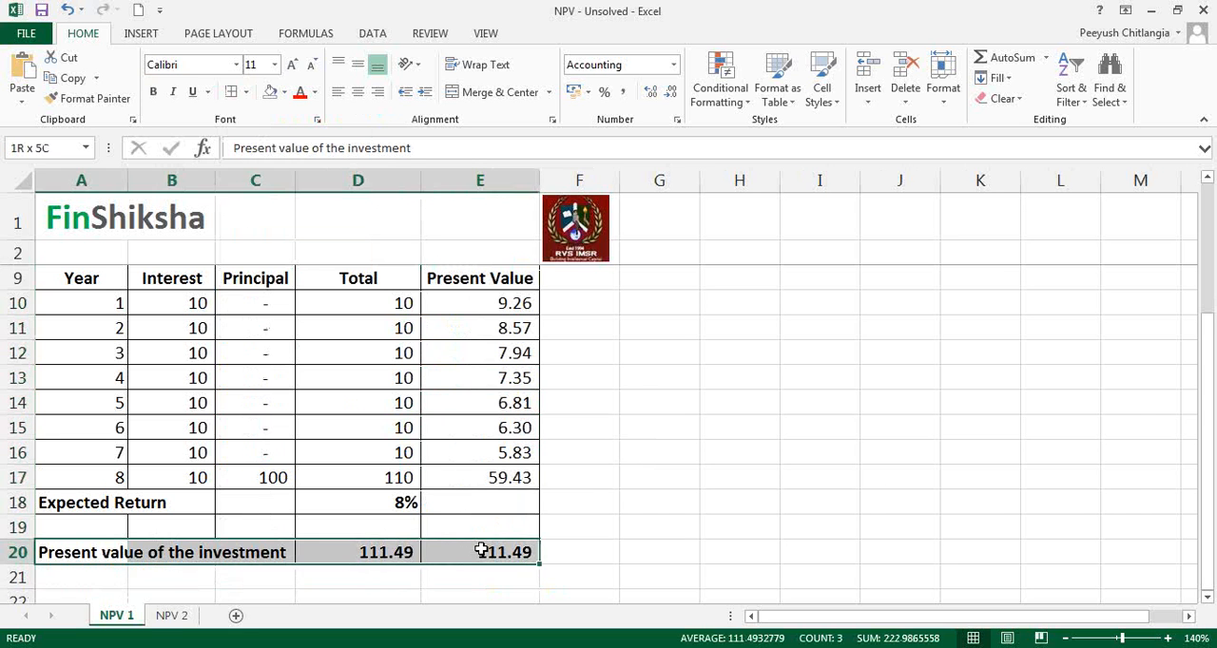
scroll(584, 435, "up", 2)
scroll(585, 430, "down", 2)
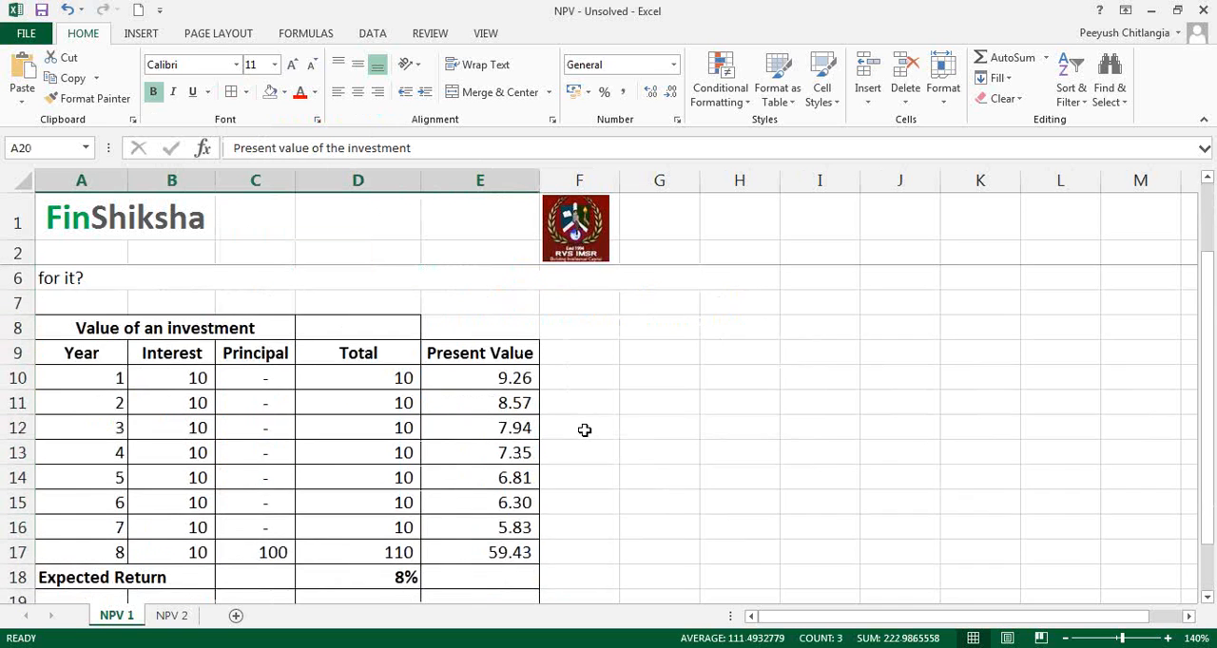
key("Right")
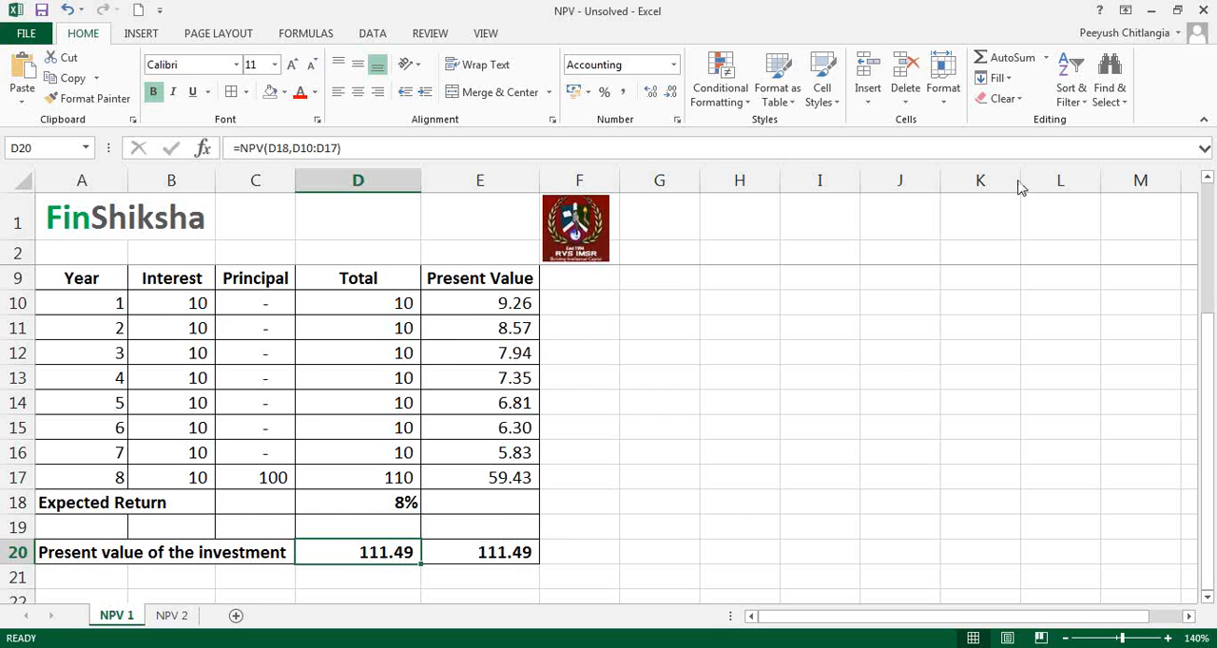
scroll(719, 440, "up", 2)
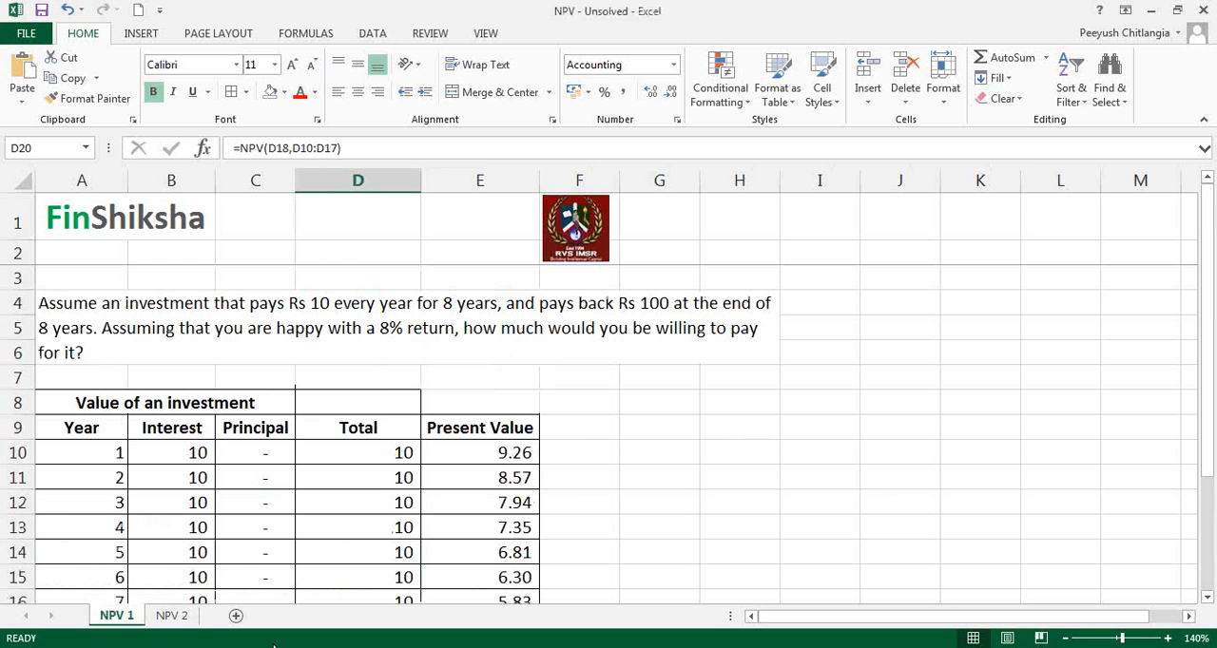
Step: Open the NPV 2 sheet at 130% zoom and select the project question in A4
left_click(190, 615)
key("Right")
key("Down")
key("Down")
key("Down")
key("Down")
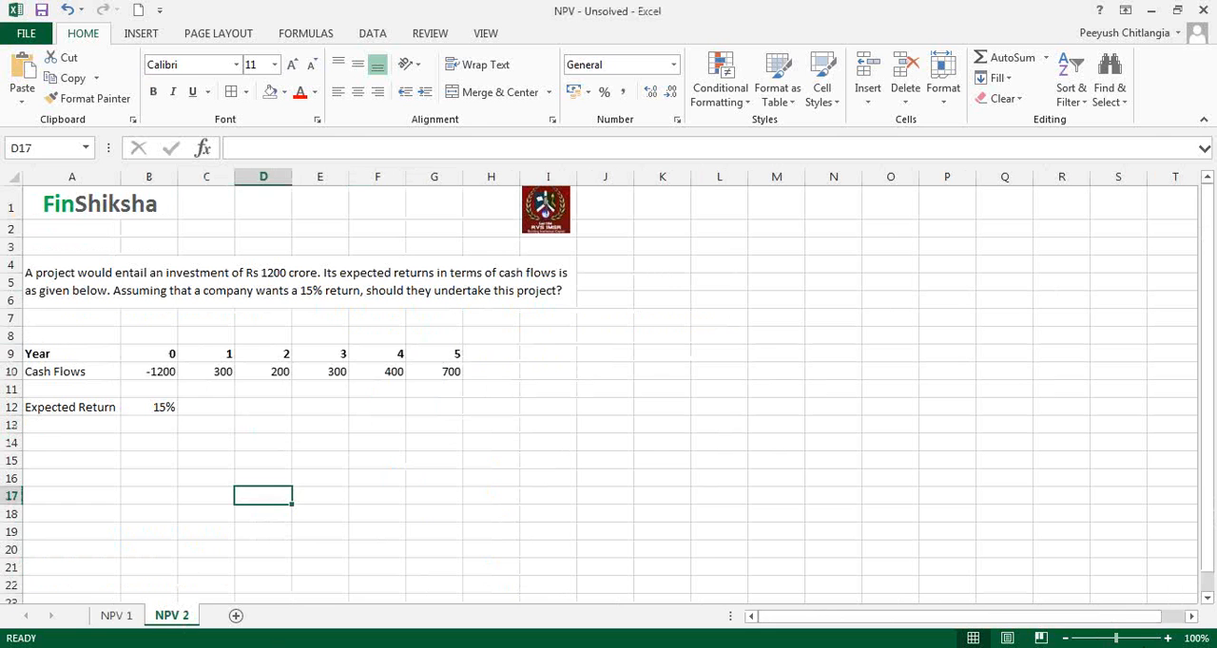
left_click(1165, 638)
left_click(1165, 639)
left_click(1165, 639)
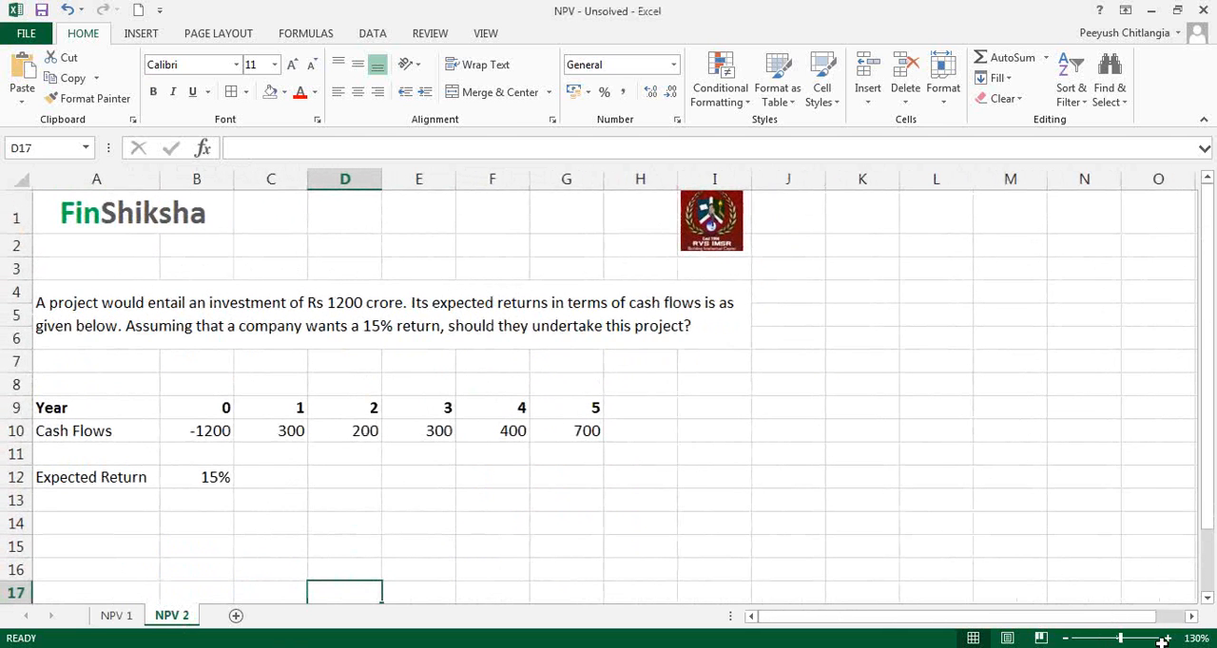
left_click(317, 332)
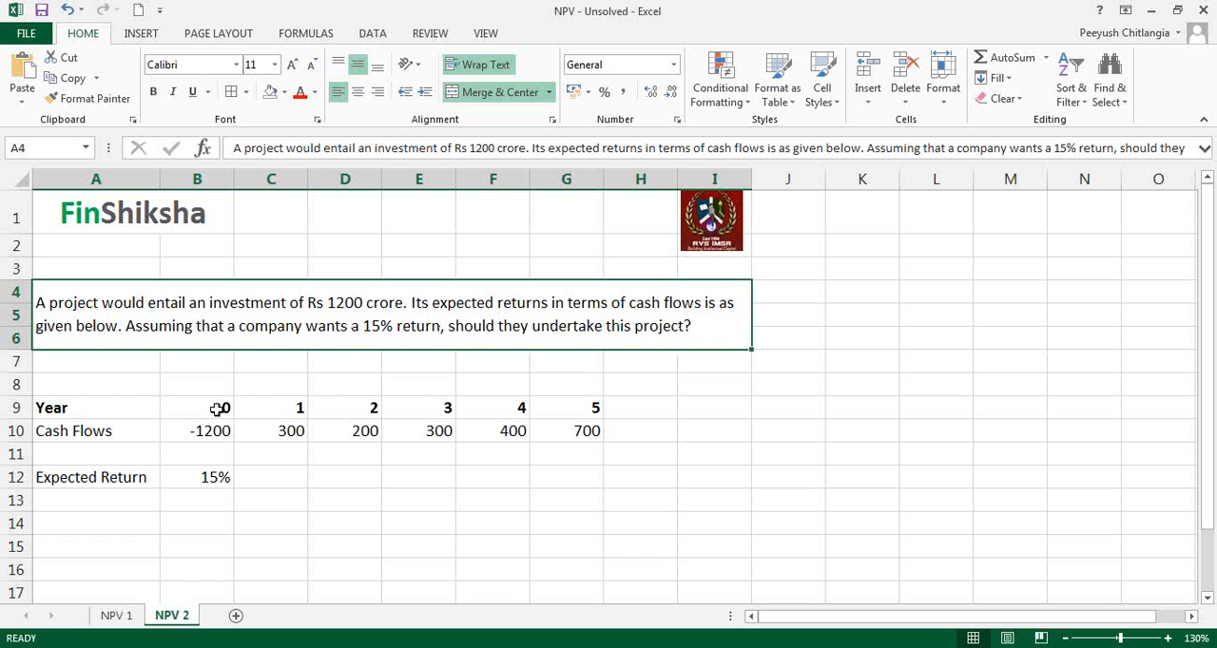
Step: Annotate the year 0 cash flow with a red arrow and the handwritten word "investment" using the screen pen
left_click(961, 222)
left_click(965, 271)
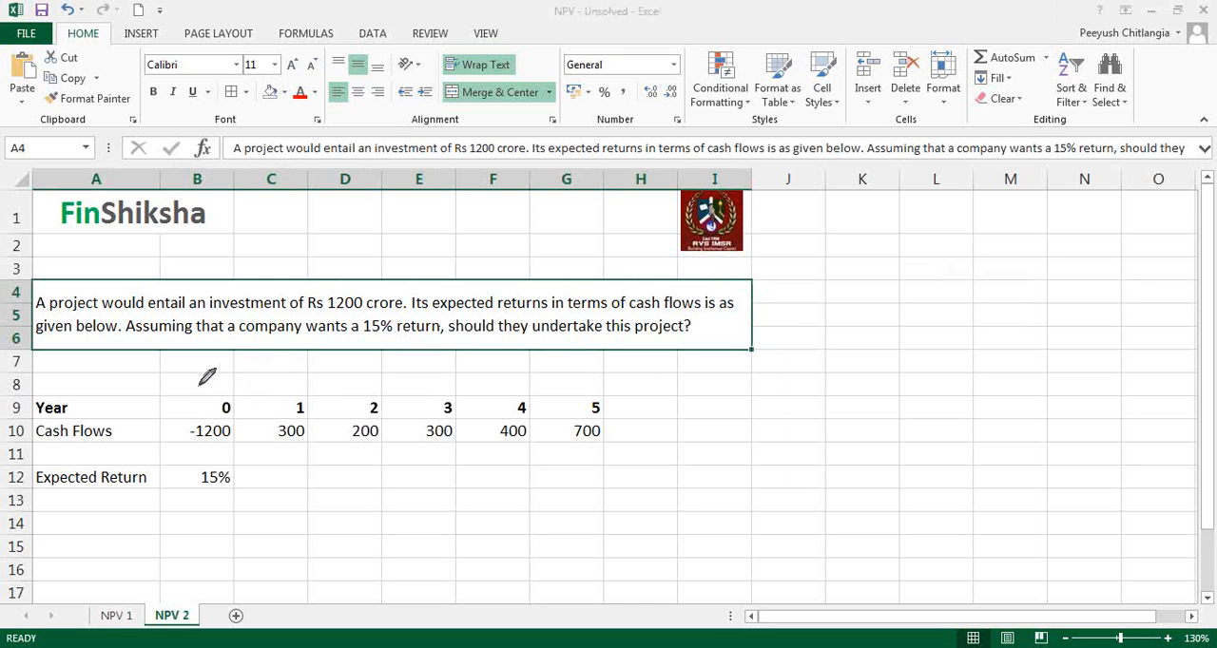
mouse_move(201, 373)
left_mouse_down()
mouse_move(202, 401)
mouse_move(208, 384)
left_mouse_up()
mouse_move(149, 358)
left_mouse_down()
mouse_move(151, 369)
mouse_move(270, 361)
left_mouse_up()
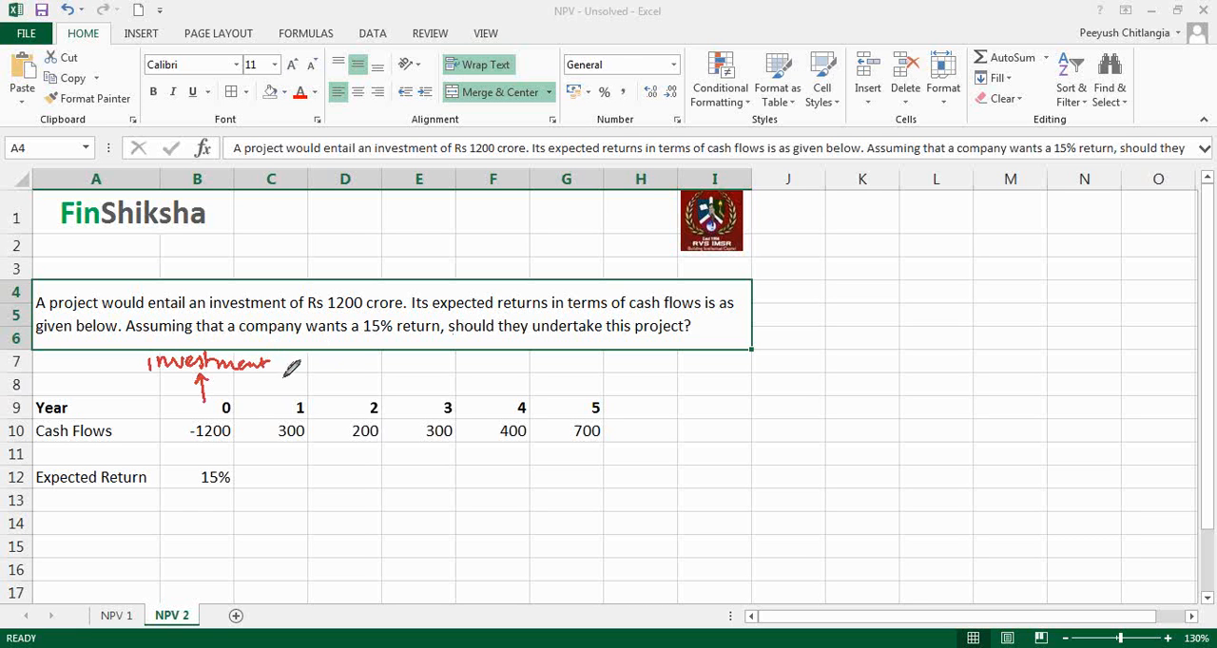
Step: Draw red downward arrows beneath the cash flows of years 1 to 5
mouse_move(297, 452)
left_mouse_down()
mouse_move(297, 483)
mouse_move(304, 472)
mouse_move(365, 485)
mouse_move(372, 474)
mouse_move(435, 486)
left_mouse_up()
left_click_drag(429, 475, 442, 475)
mouse_move(504, 453)
left_mouse_down()
mouse_move(505, 485)
mouse_move(563, 484)
left_mouse_up()
left_click_drag(555, 477, 573, 470)
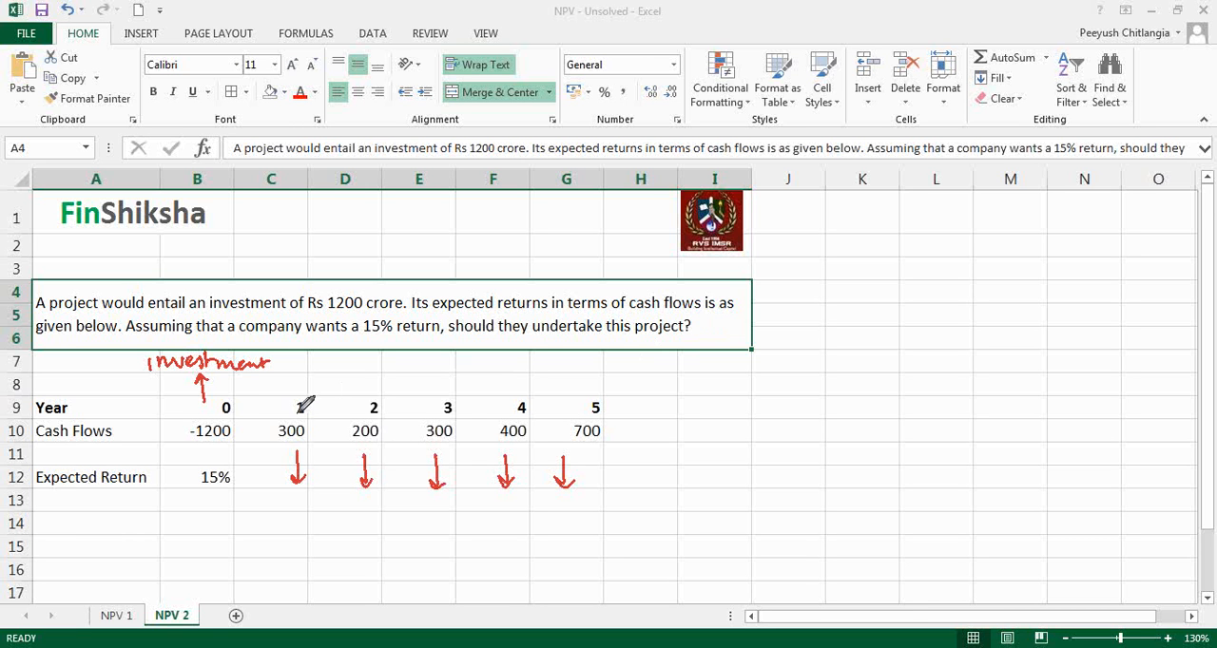
Step: Bracket the year 1 to 5 cash flows, mark the 15% return and the -1200 investment in red, and clear the annotations
left_click_drag(274, 387, 277, 455)
left_click_drag(604, 384, 606, 460)
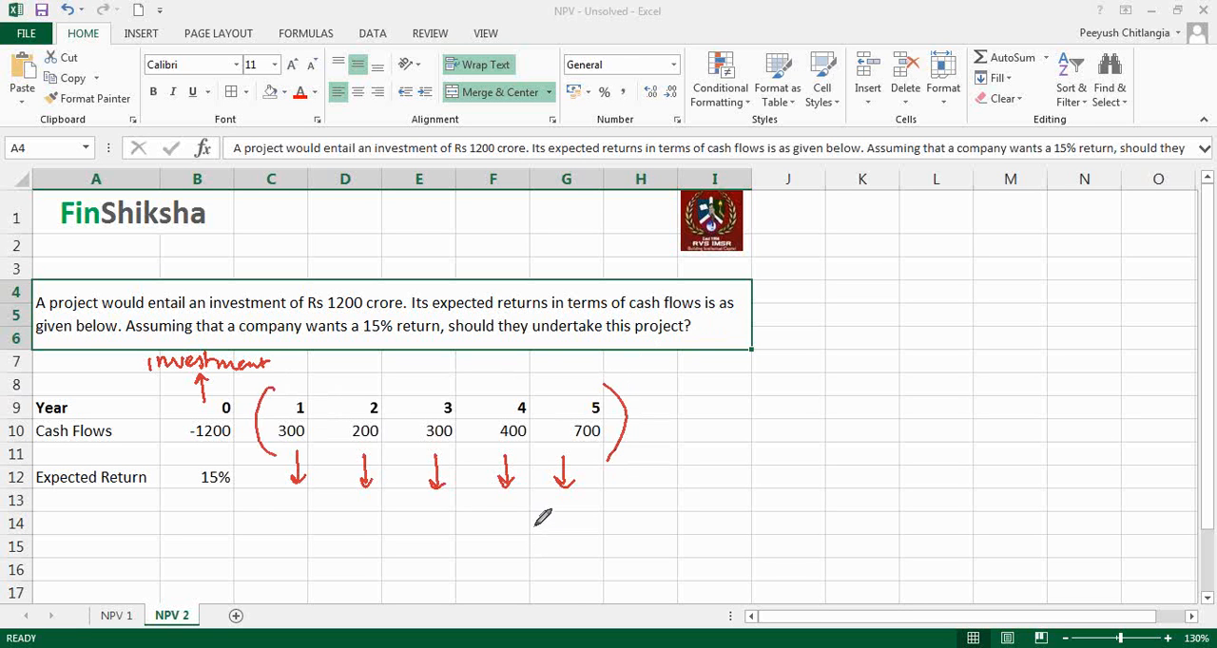
mouse_move(230, 463)
left_mouse_down()
mouse_move(203, 467)
mouse_move(198, 491)
mouse_move(249, 472)
left_mouse_up()
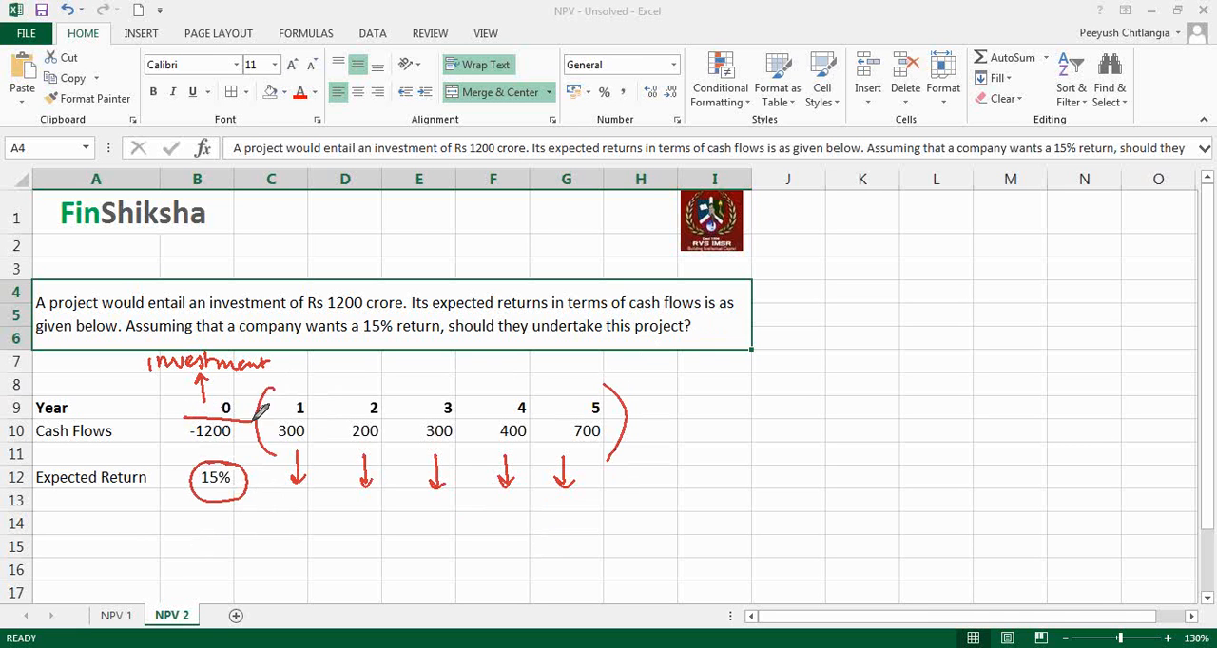
mouse_move(256, 414)
left_mouse_down()
mouse_move(183, 415)
mouse_move(200, 453)
mouse_move(255, 416)
left_mouse_up()
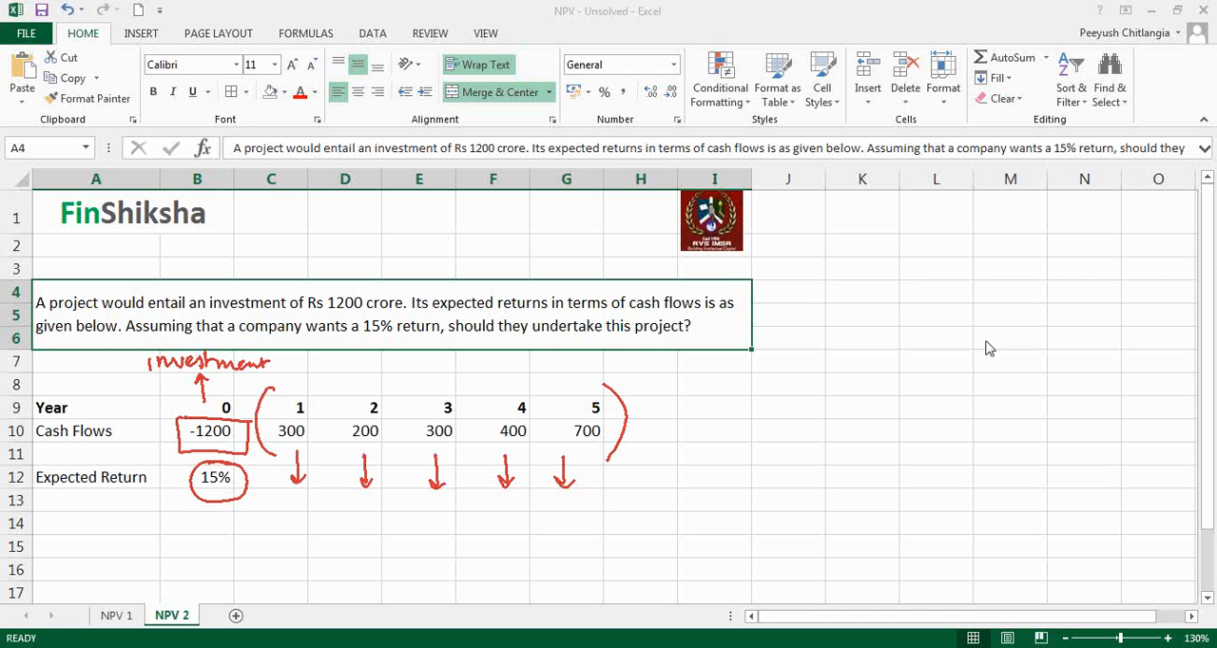
key("Escape")
Step: Enter the row label "Present Value" in A11, below Cash Flows
left_click(122, 523)
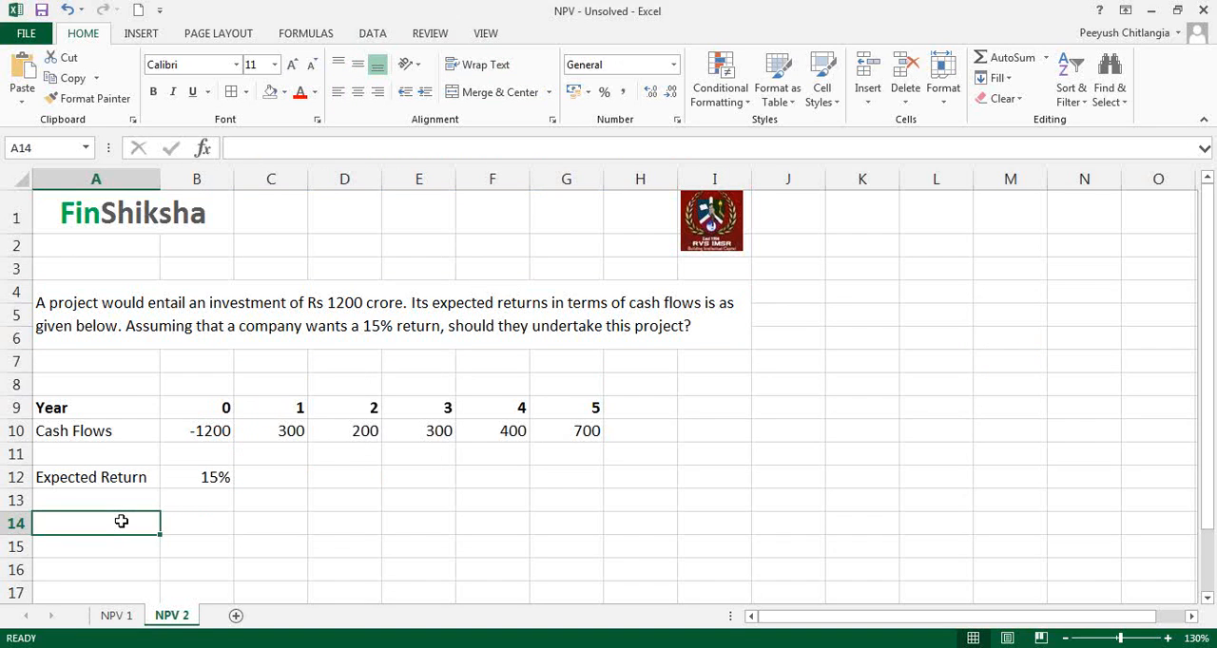
key("Right")
key("Right")
key("Up")
key("Up")
key("Up")
key("Left")
key("Left")
type("Presen")
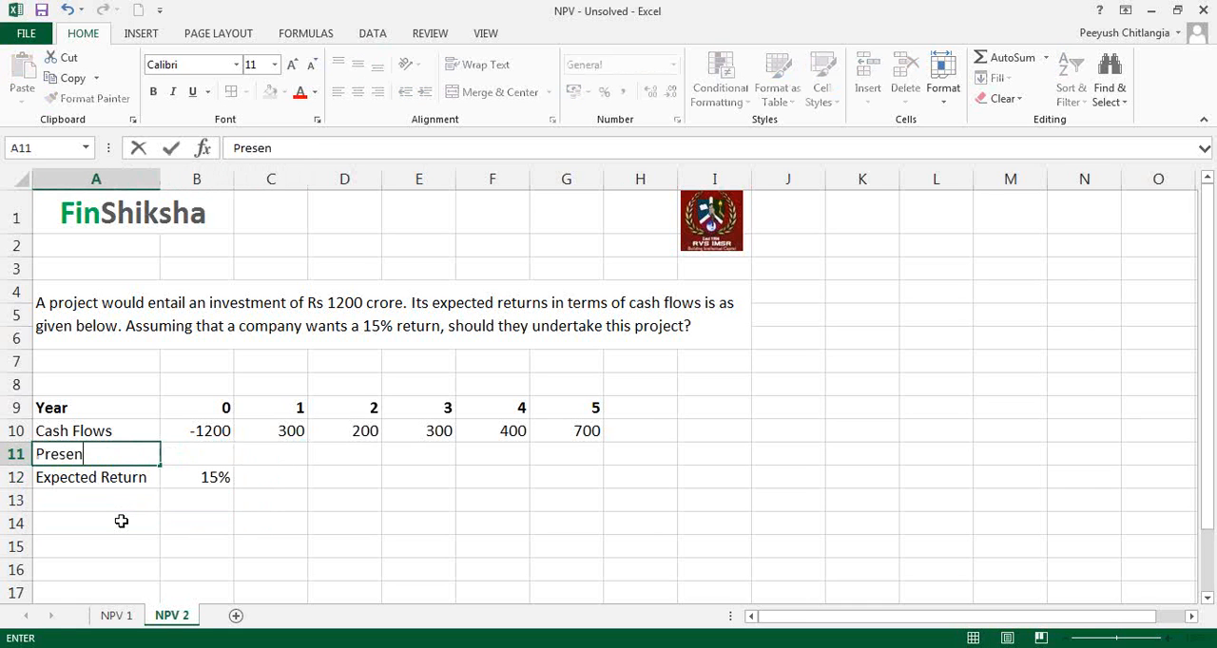
type("t Value")
Step: Enter the year 1 discounting formula =C10/((1+$B$12)^C9) in C11
key("Right")
key("Right")
type("=")
key("Up")
type("/")
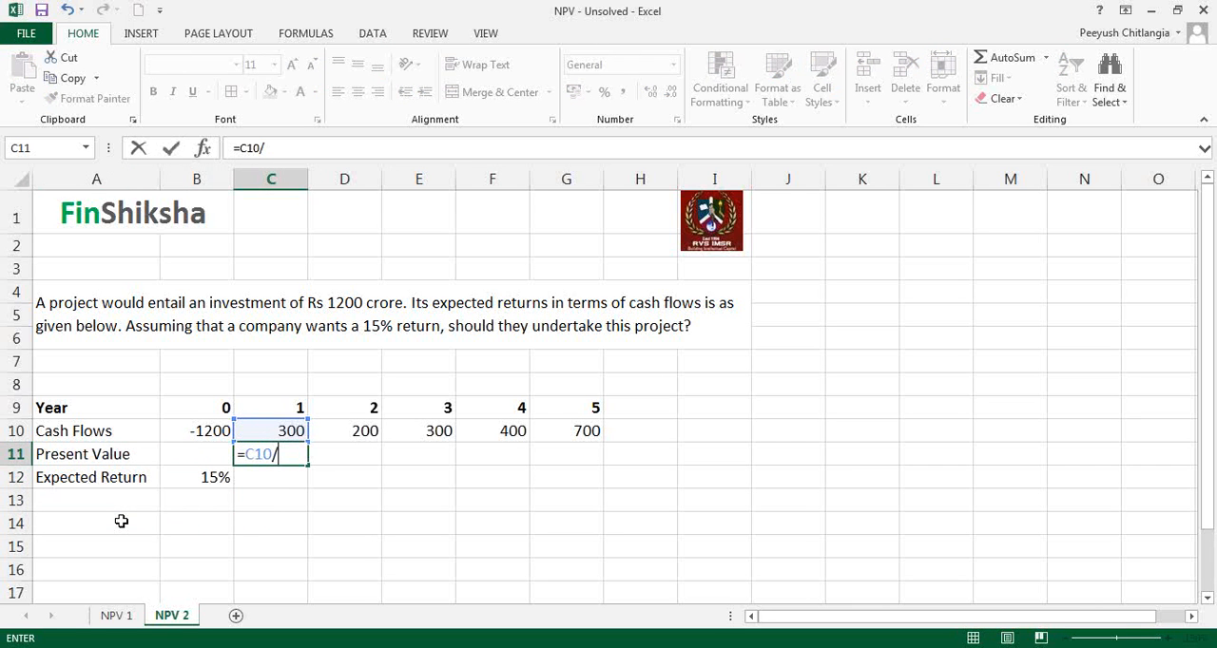
type("((1+")
key("Down")
key("Left")
key("F4")
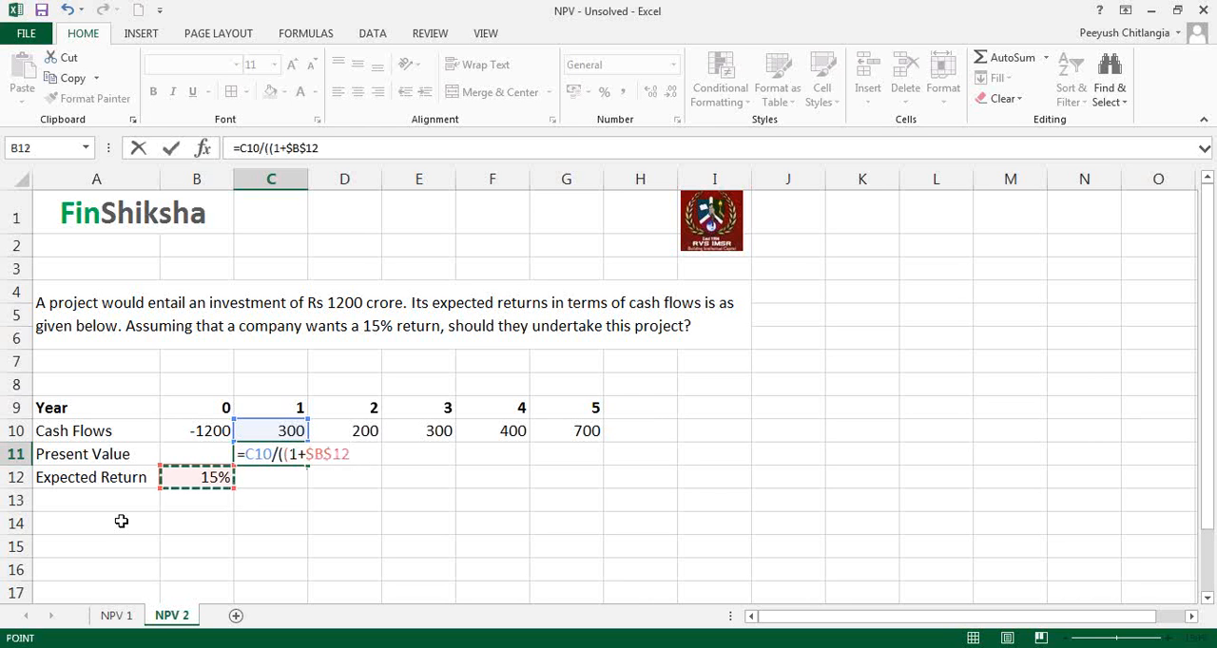
type(")^")
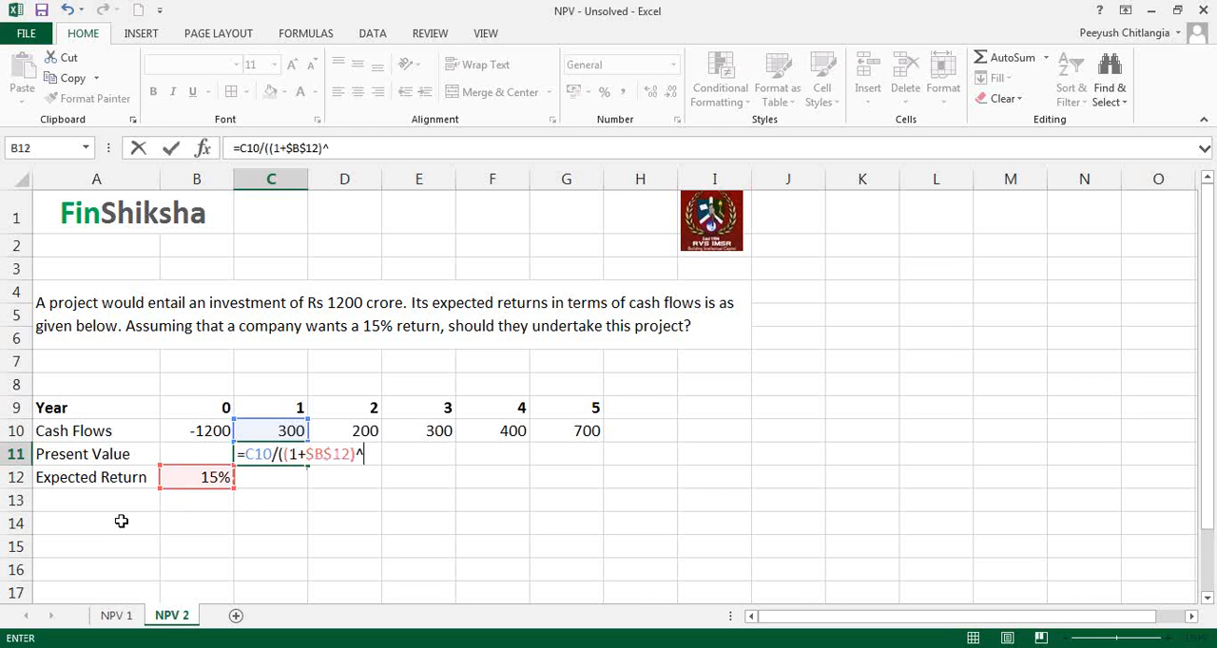
key("Up")
key("Up")
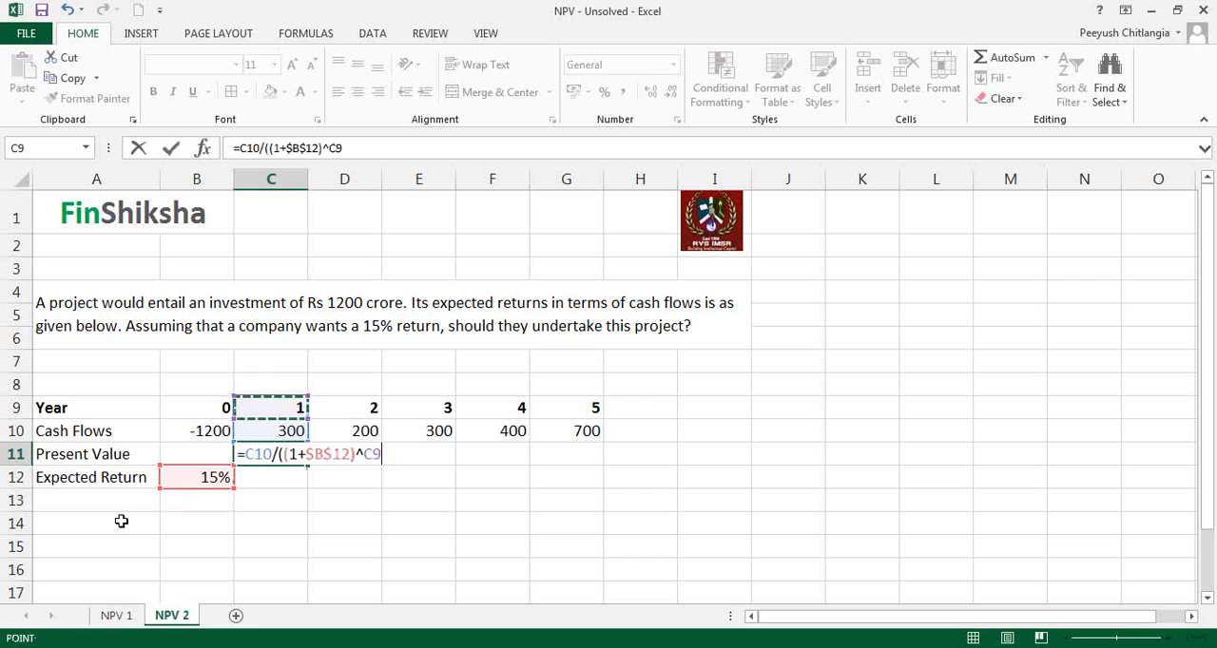
key("Return")
Step: Fill the present value formula from C11 across to G11 for years 2 to 5
key("Left")
key("Left")
key("Up")
key("Right")
key("Right")
left_click_drag(309, 465, 582, 462)
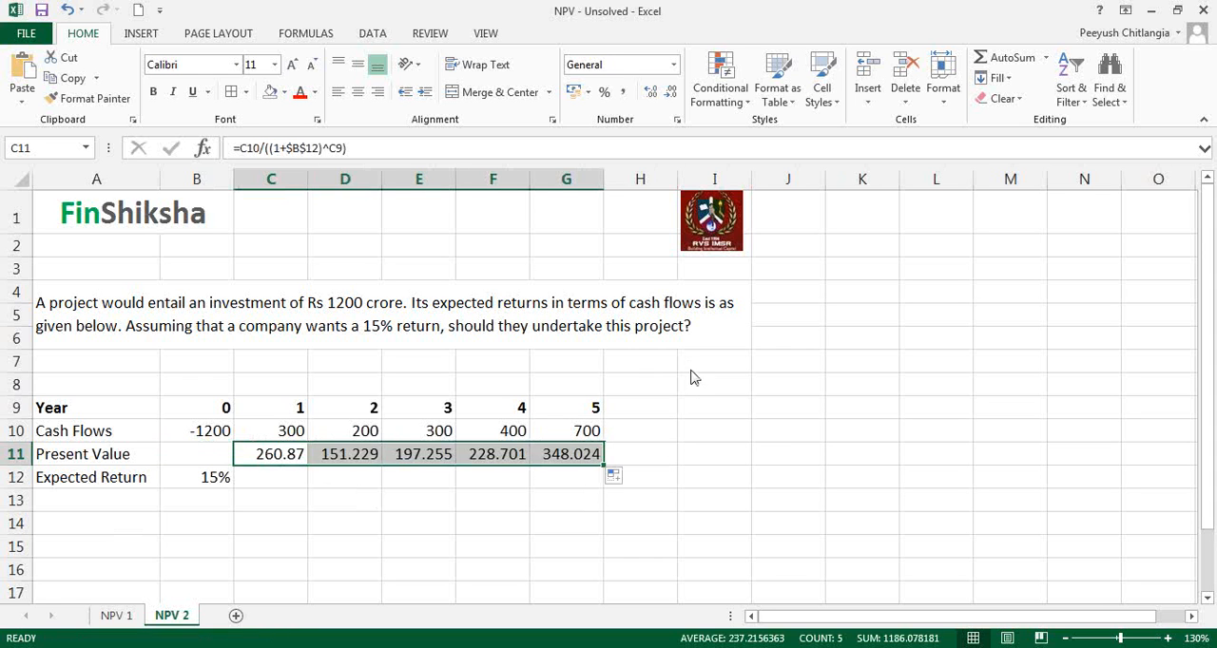
Step: Apply the comma number format without decimals to the cash flows and present values in B10:G11
left_click(623, 92)
left_click(665, 92)
left_click(665, 92)
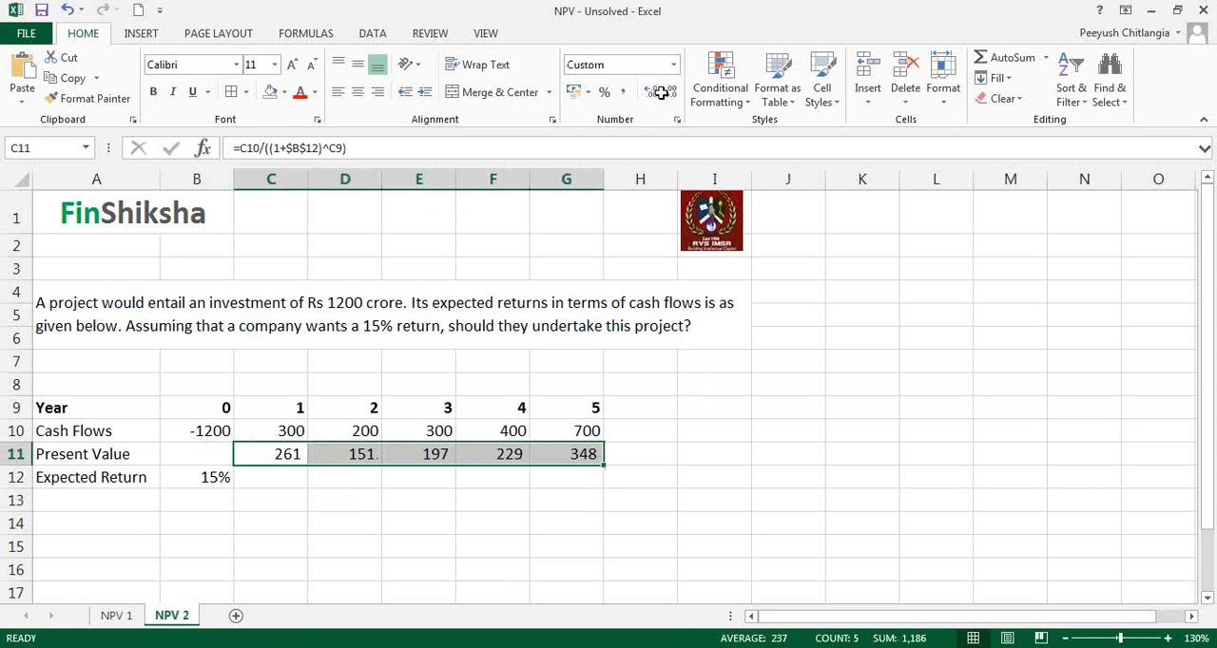
left_click_drag(233, 435, 584, 454)
left_click(624, 92)
left_click(669, 92)
left_click(669, 92)
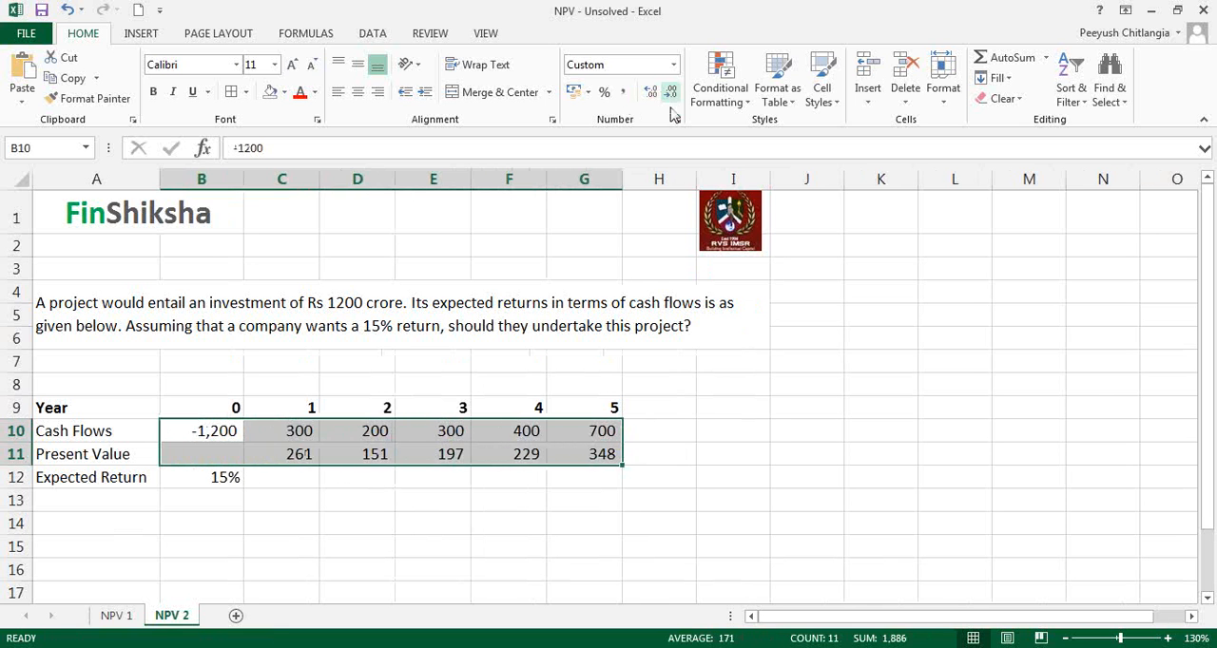
left_click(500, 496)
Step: Enter the label "PV of Cash Flows" in A14
left_click(116, 519)
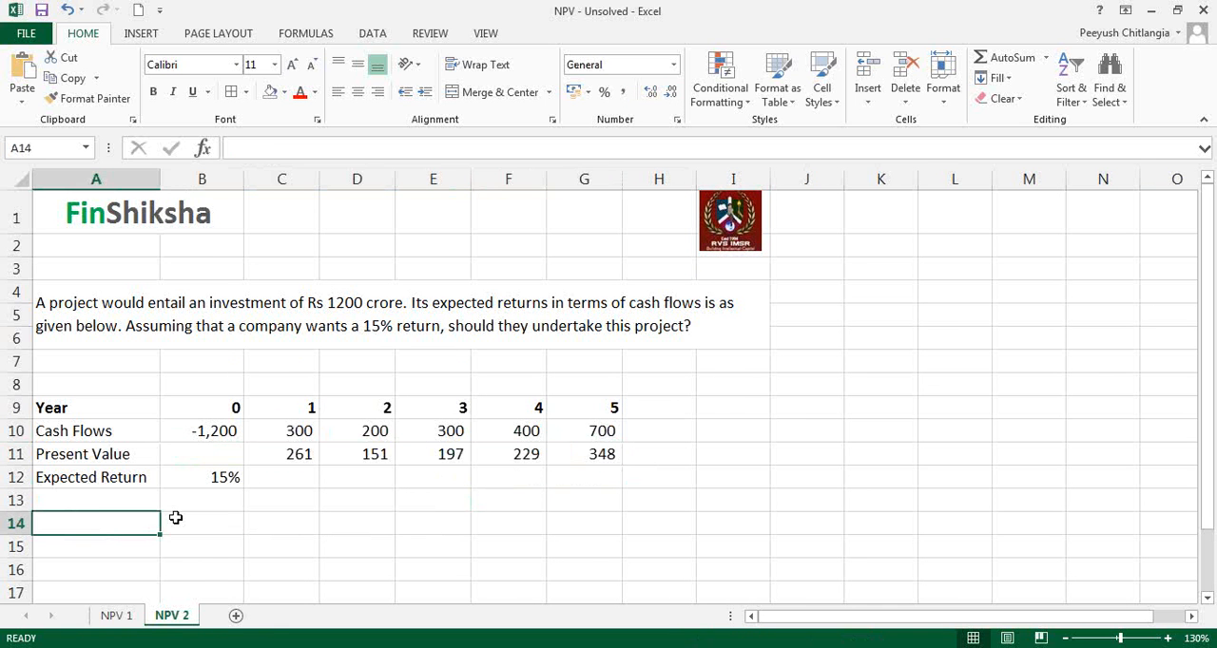
type("PV of ")
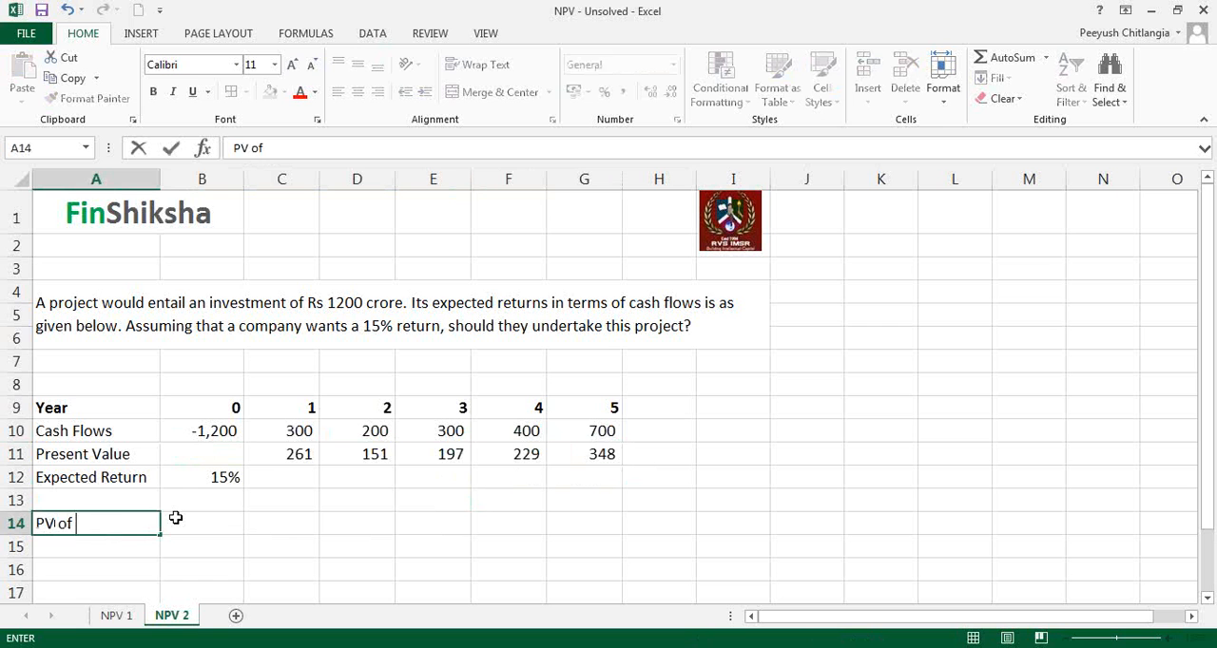
type("Cash Flows")
Step: Sum the yearly present values in B14 with =SUM(C11:G11)
left_click(176, 516)
type("=sum(")
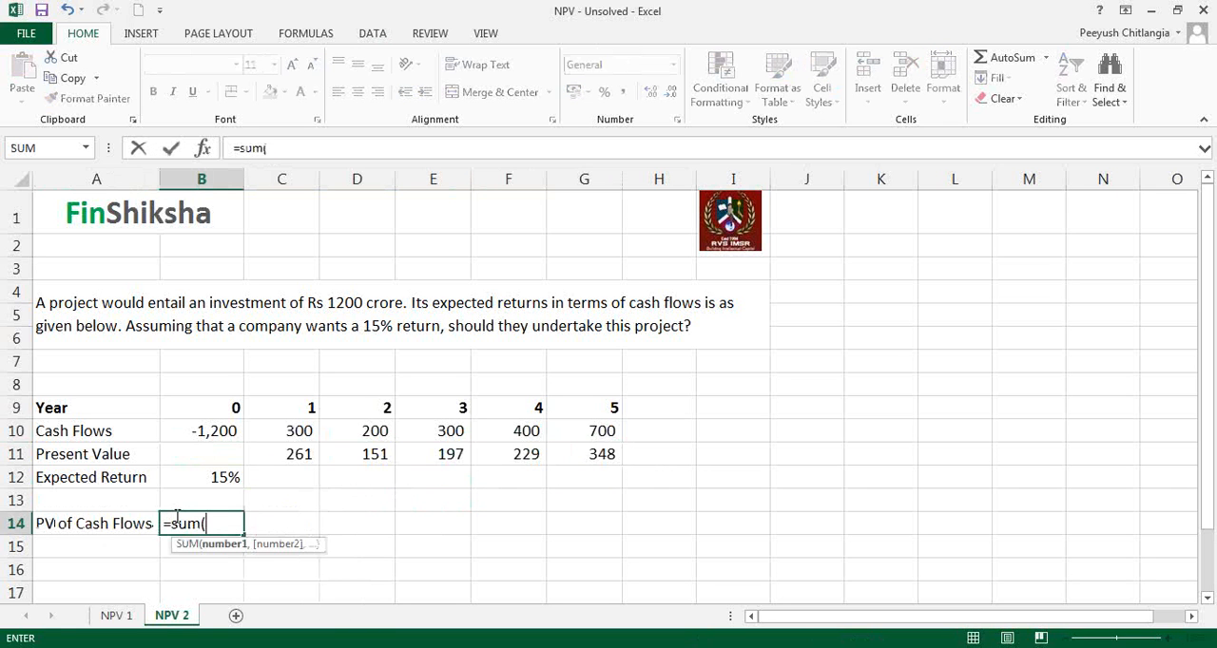
key("Up")
key("Up")
key("Up")
key("Right")
key("shift+Right")
key("shift+Right")
key("shift+Right")
key("shift+Right")
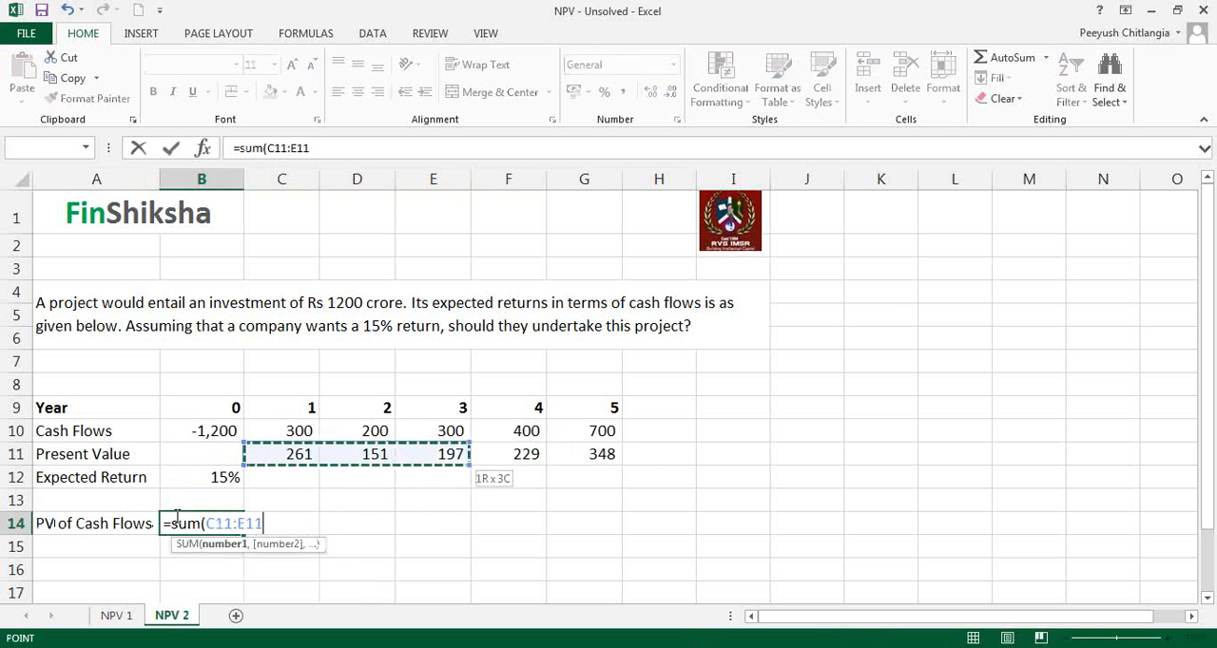
type(")")
key("Return")
left_click(176, 516)
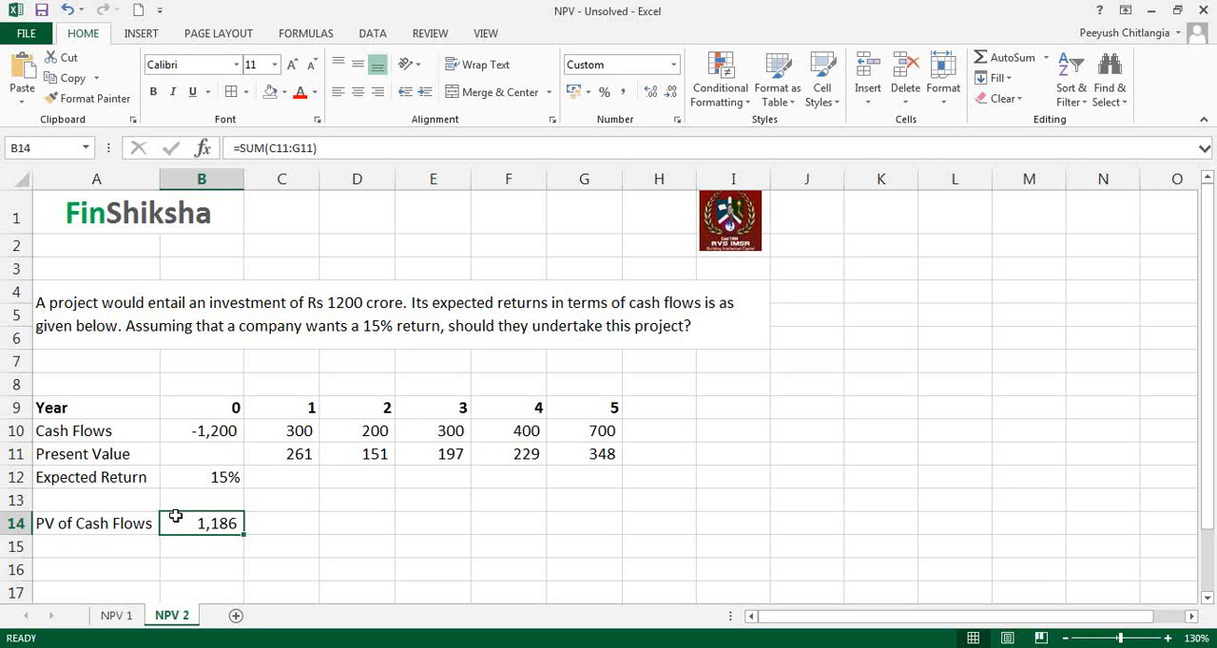
Step: Enter the label "PV of Cash Flows" in A15
left_click(222, 429)
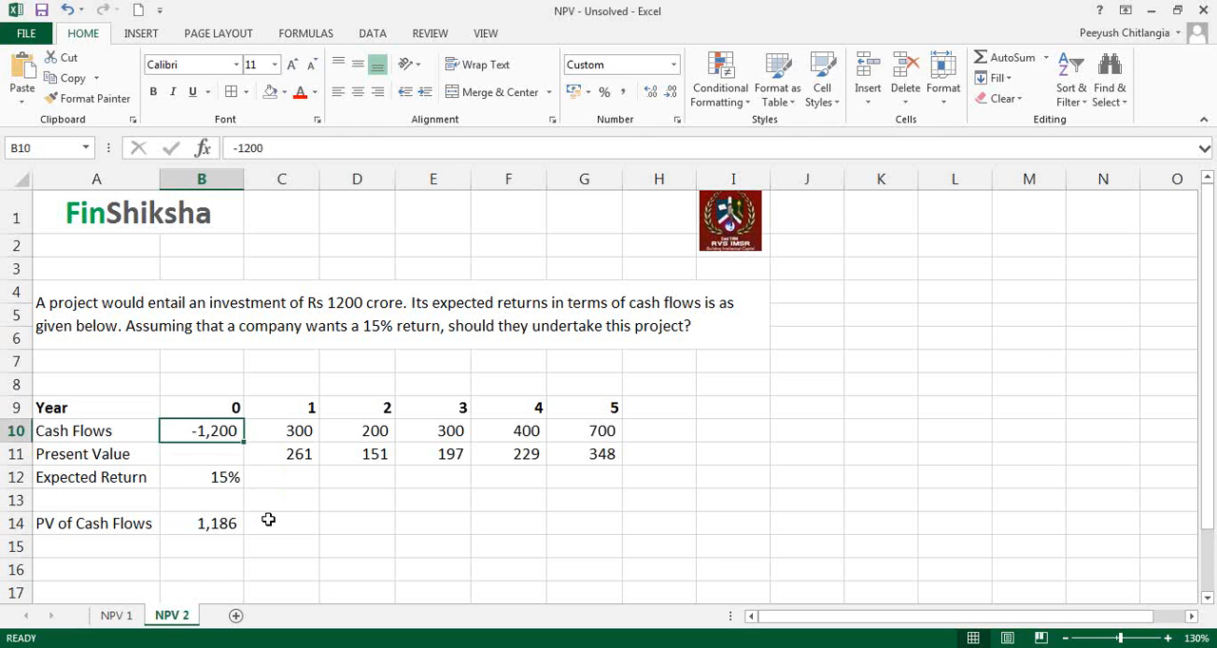
left_click(143, 547)
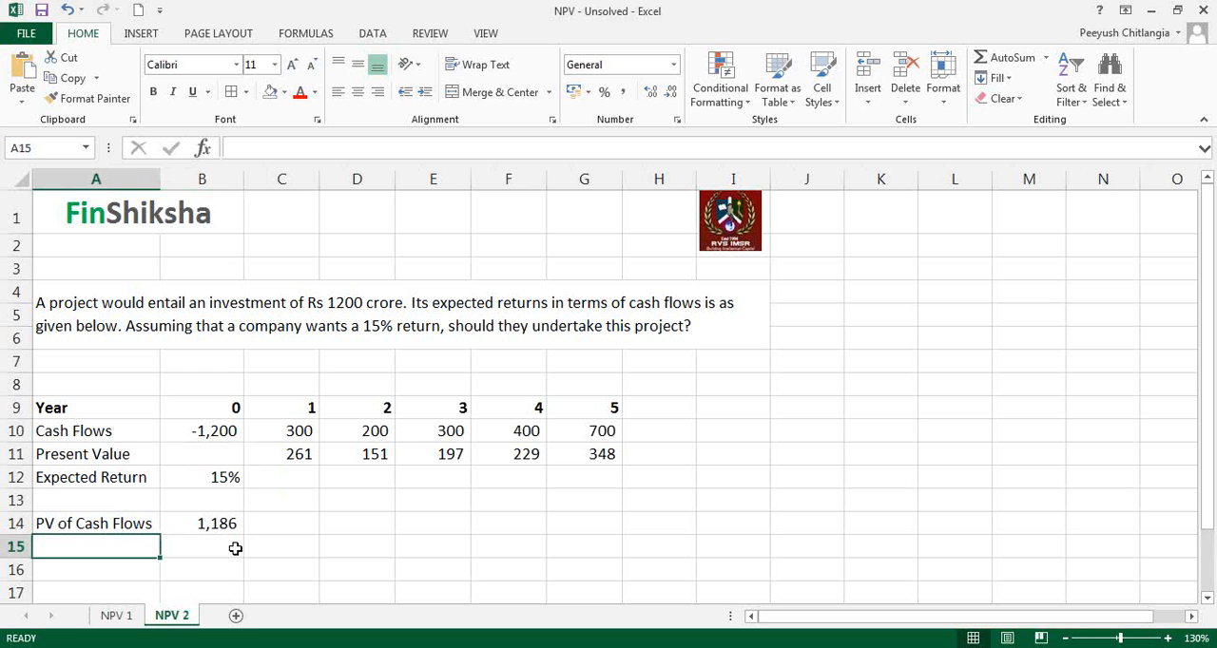
type("PV")
key("Tab")
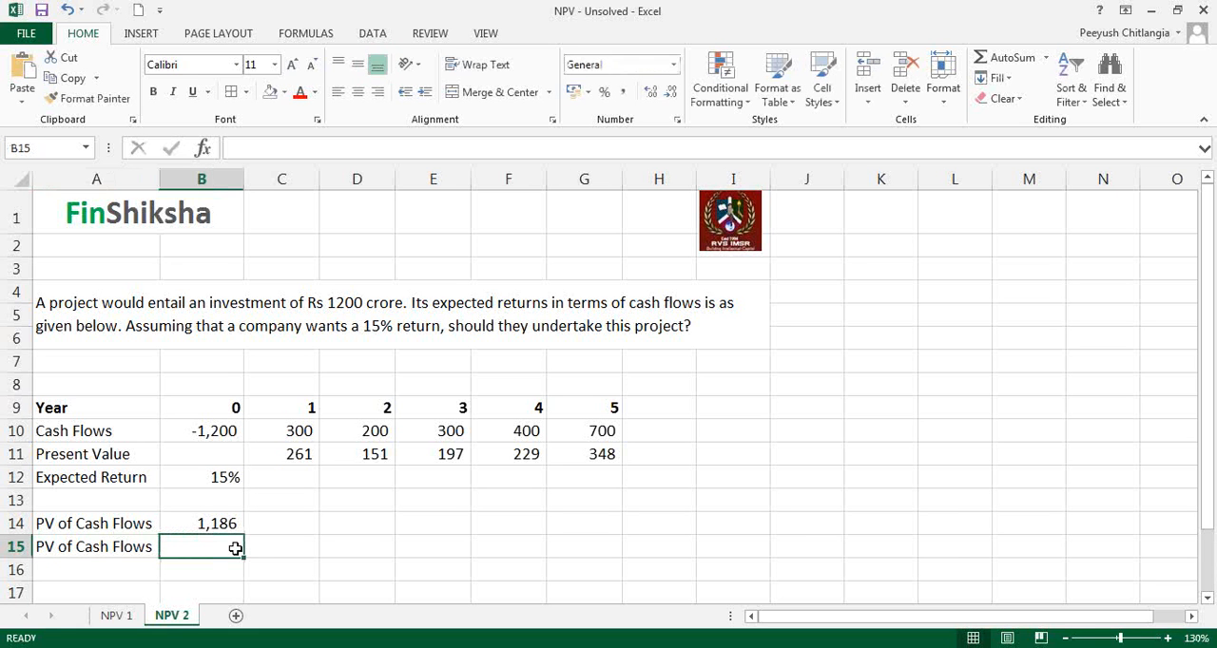
Step: Calculate the present value of the year 1 to 5 cash flows in B15 with =NPV(B12,C10:G10)
type("=NPV")
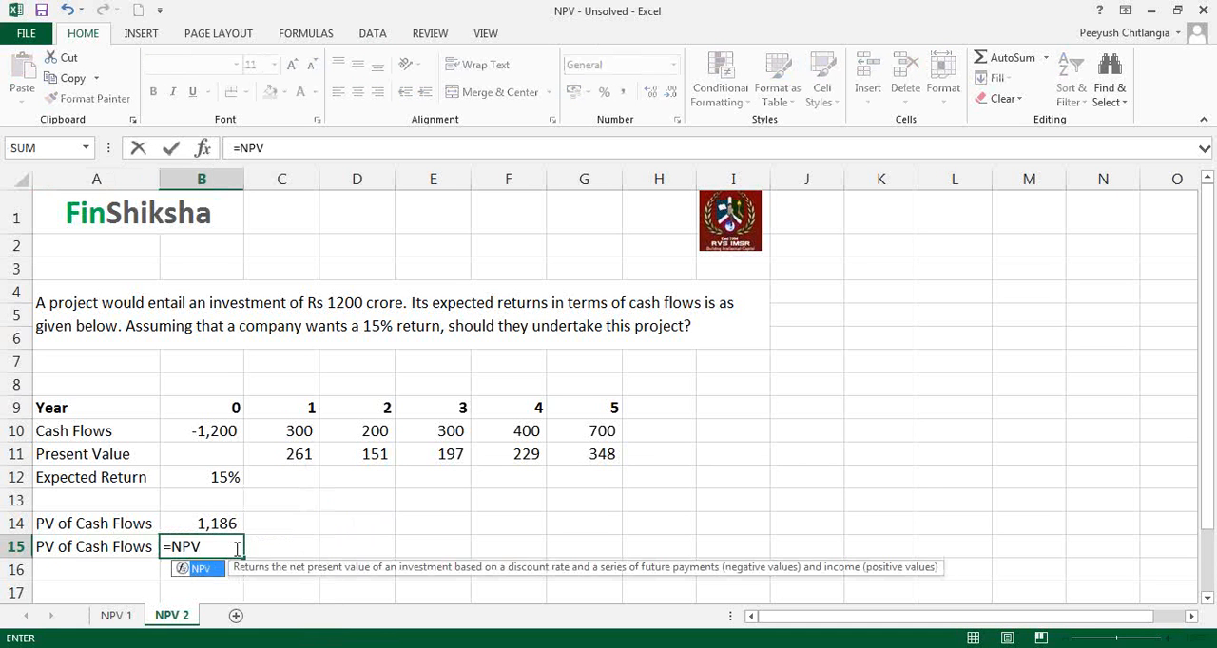
type("(")
key("Up")
key("Up")
key("Up")
type(",")
key("Up")
key("Up")
key("Up")
key("Up")
key("Up")
key("Right")
key("shift+Right")
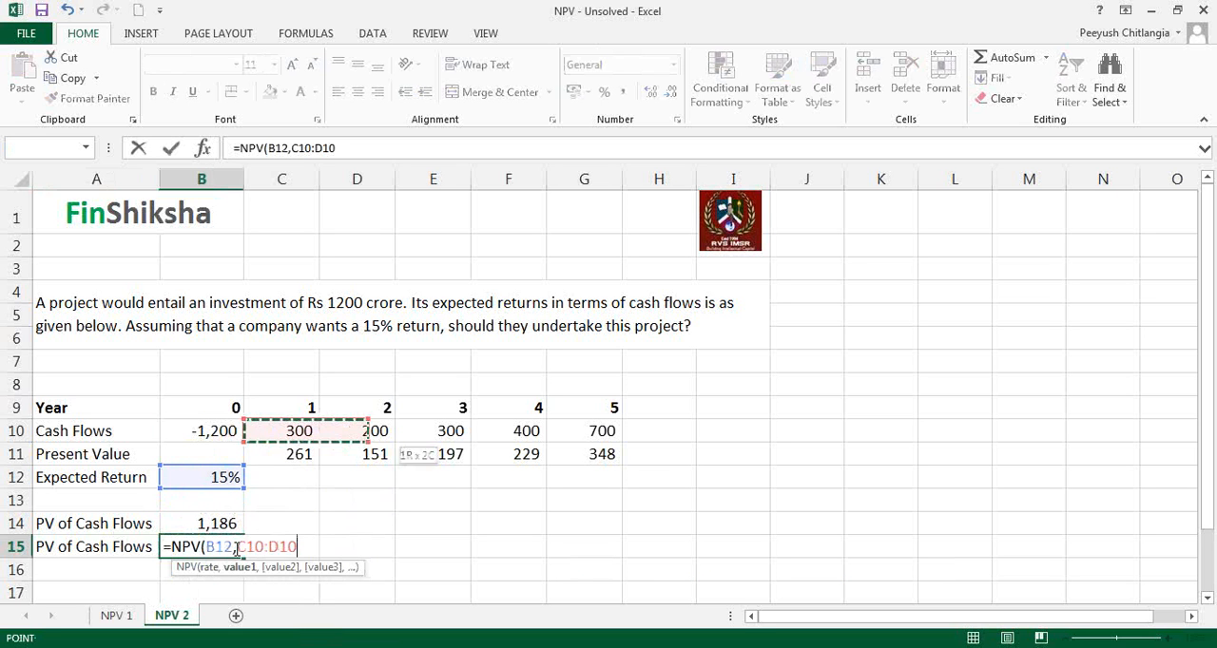
key("shift+Right")
key("shift+Right")
key("shift+Right")
key("Return")
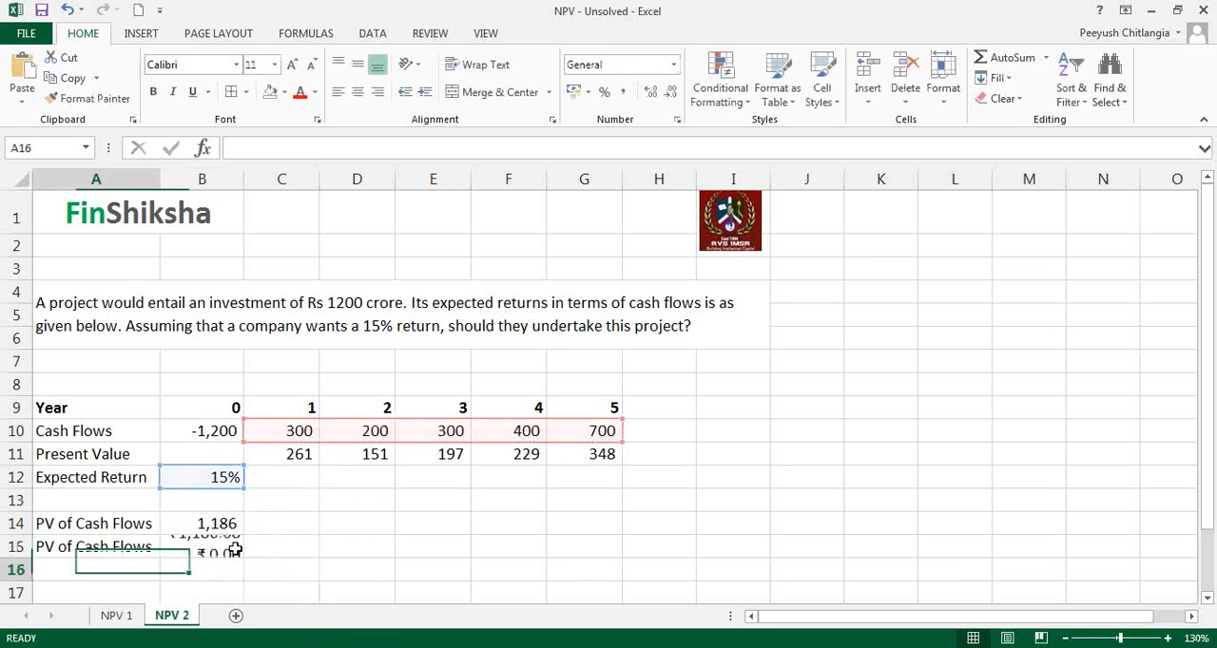
Step: Apply the comma number format without decimals to B15 and ignore its formula error flag
left_click(176, 546)
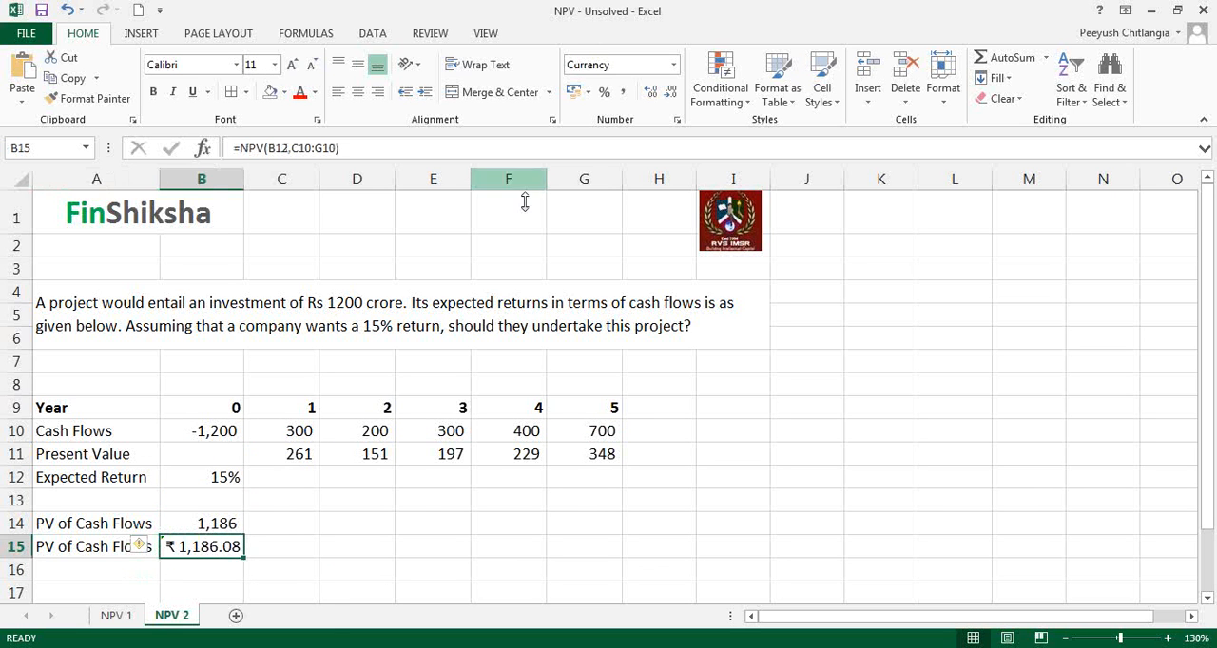
left_click(622, 91)
left_click(674, 91)
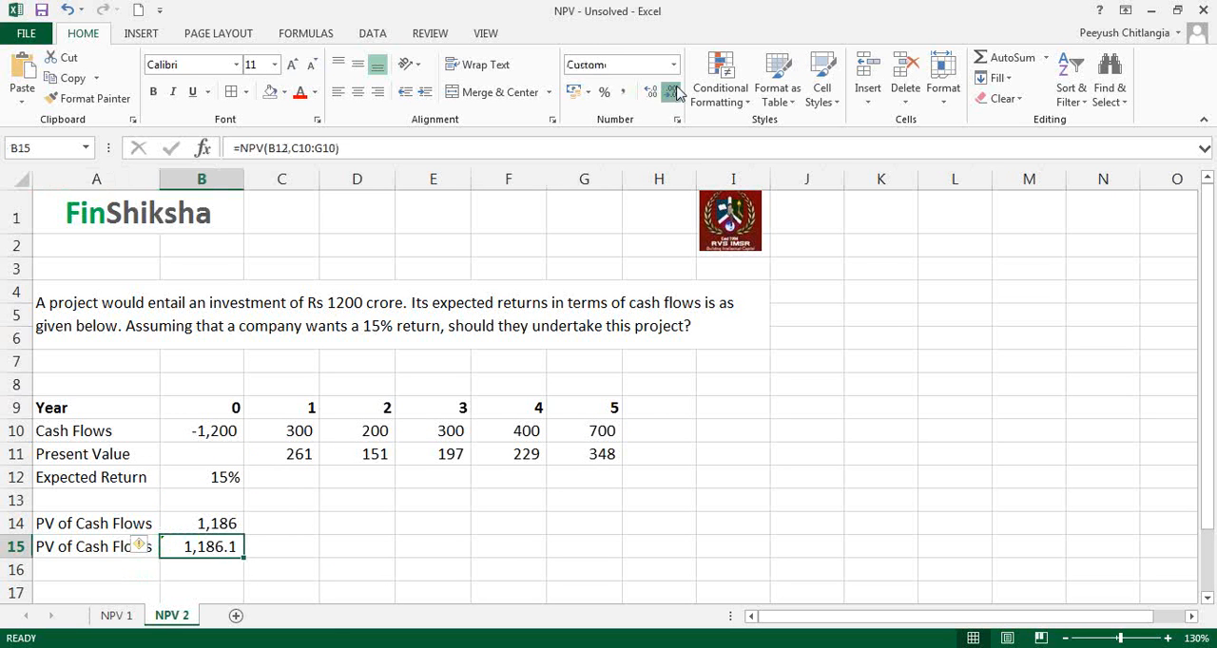
left_click(674, 91)
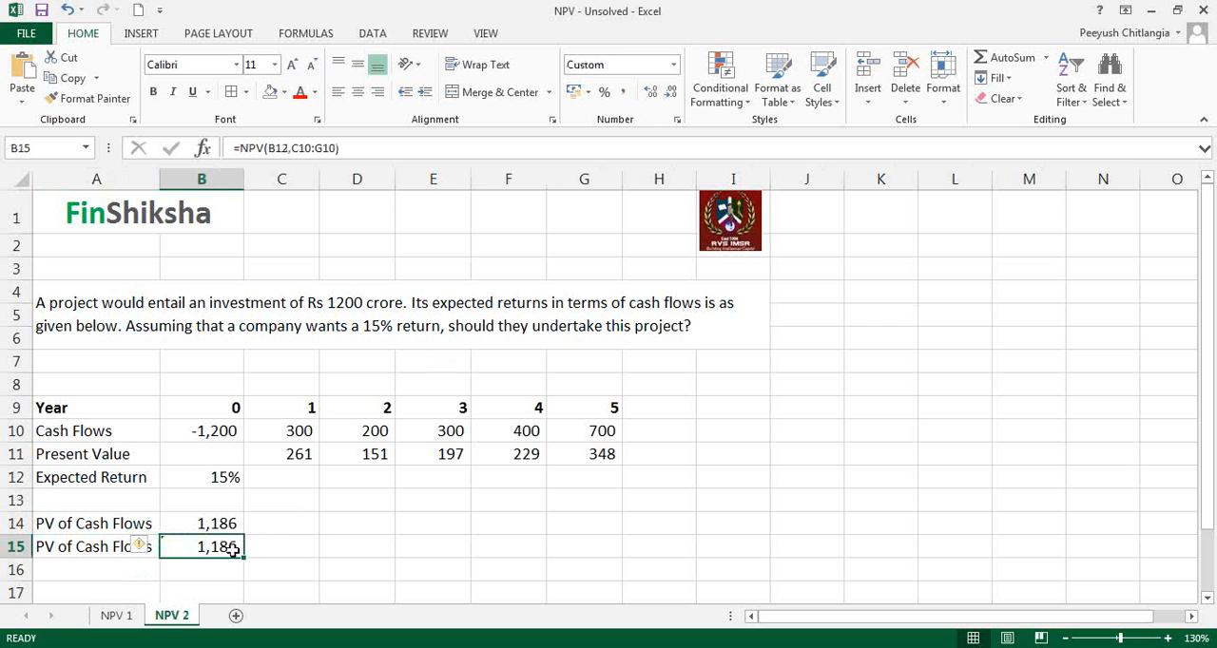
left_click(142, 546)
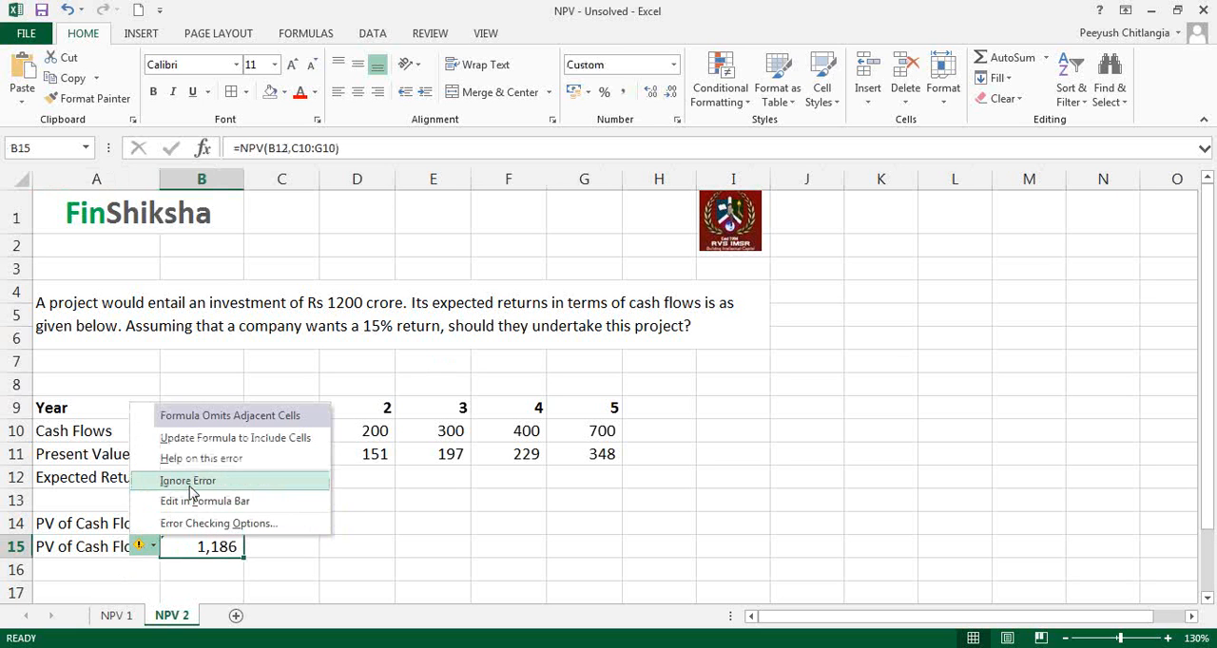
left_click(190, 482)
left_click(315, 541)
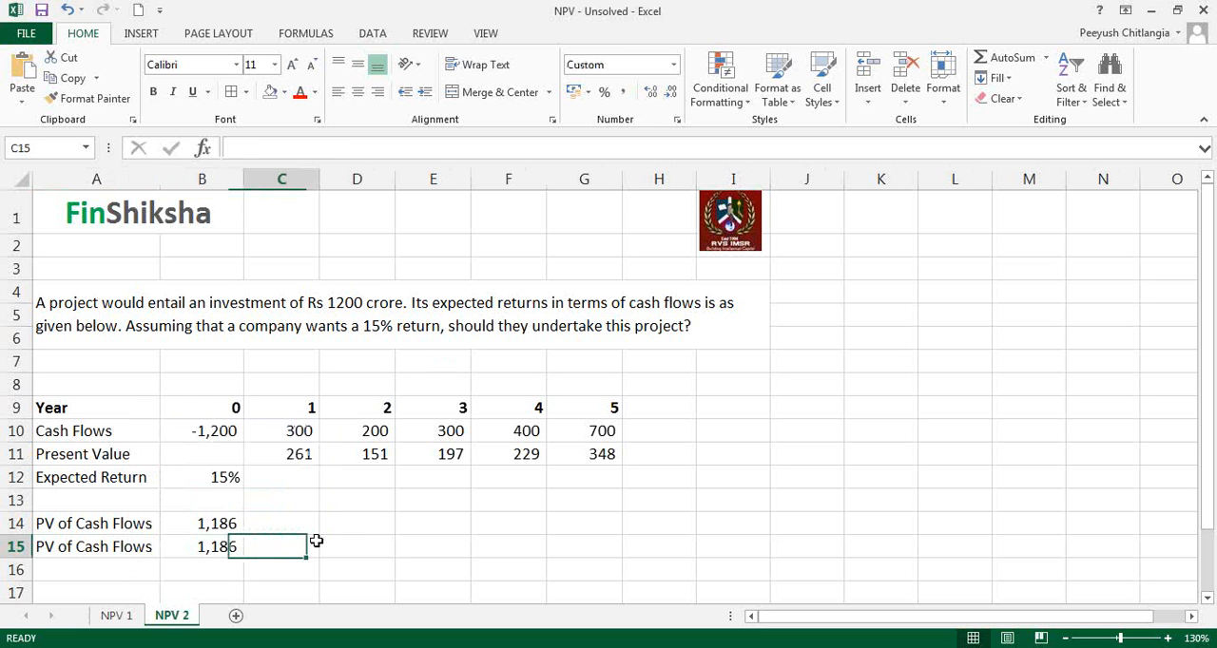
Step: Mark the cash flows in B10:G10 with pen brackets and underlines, and handwrite "First cf is @ end of year 1" beside them
left_click(228, 428)
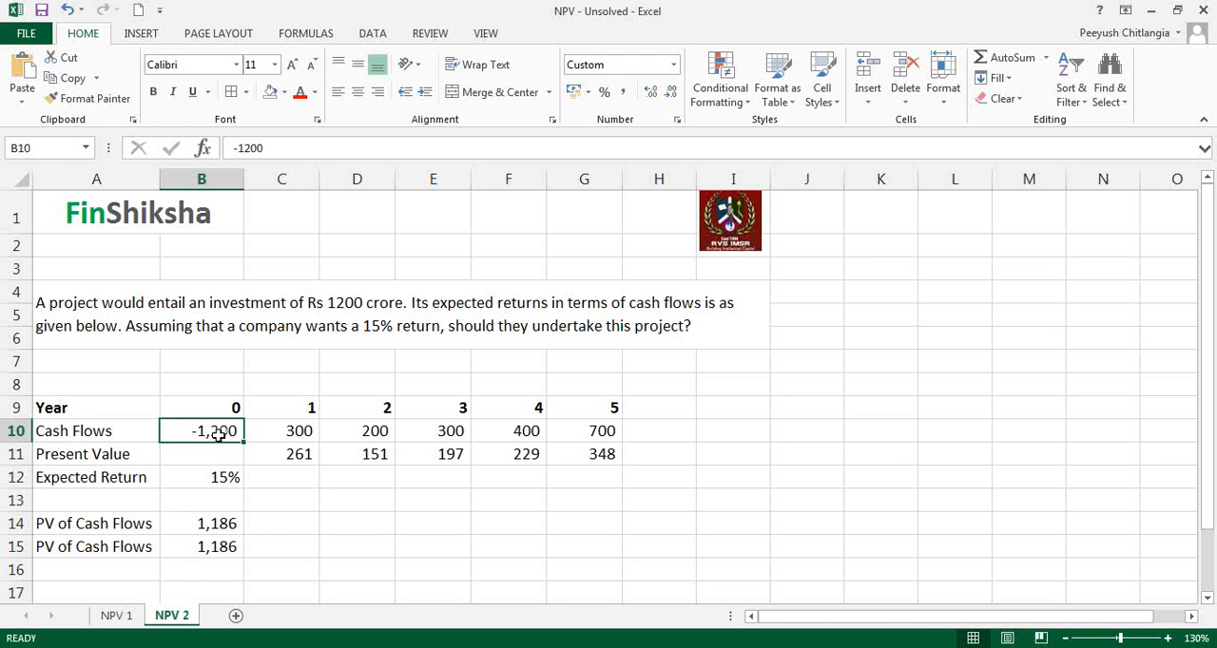
left_click_drag(220, 430, 623, 433)
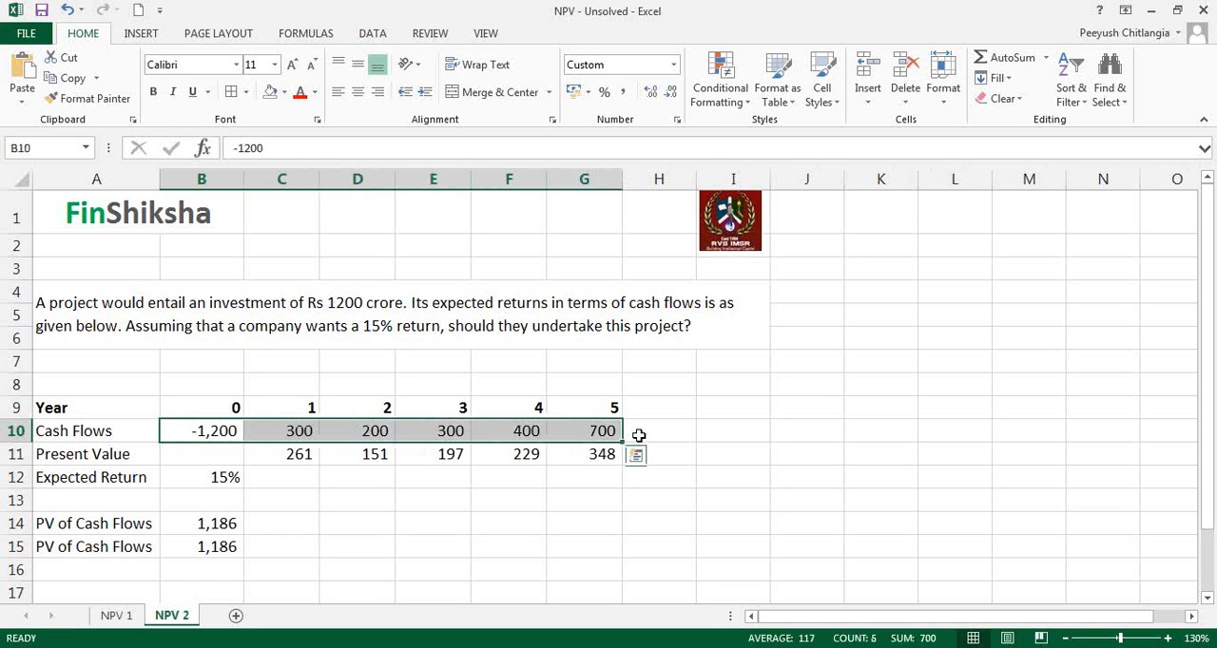
left_click(958, 230)
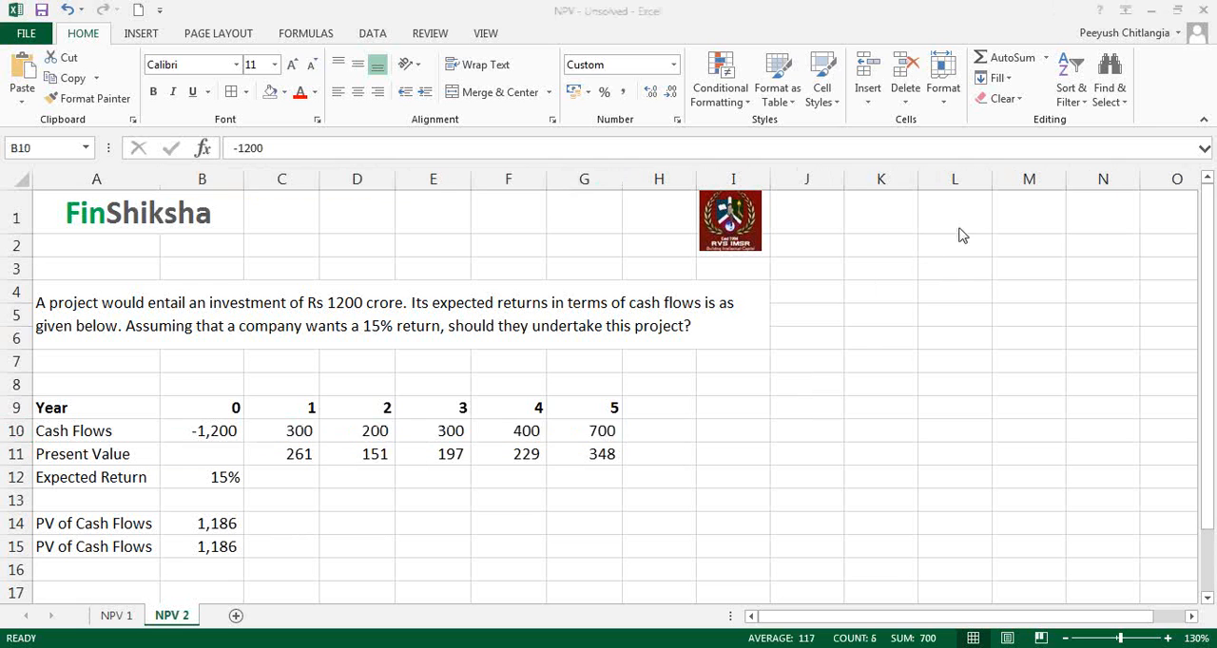
left_click(970, 264)
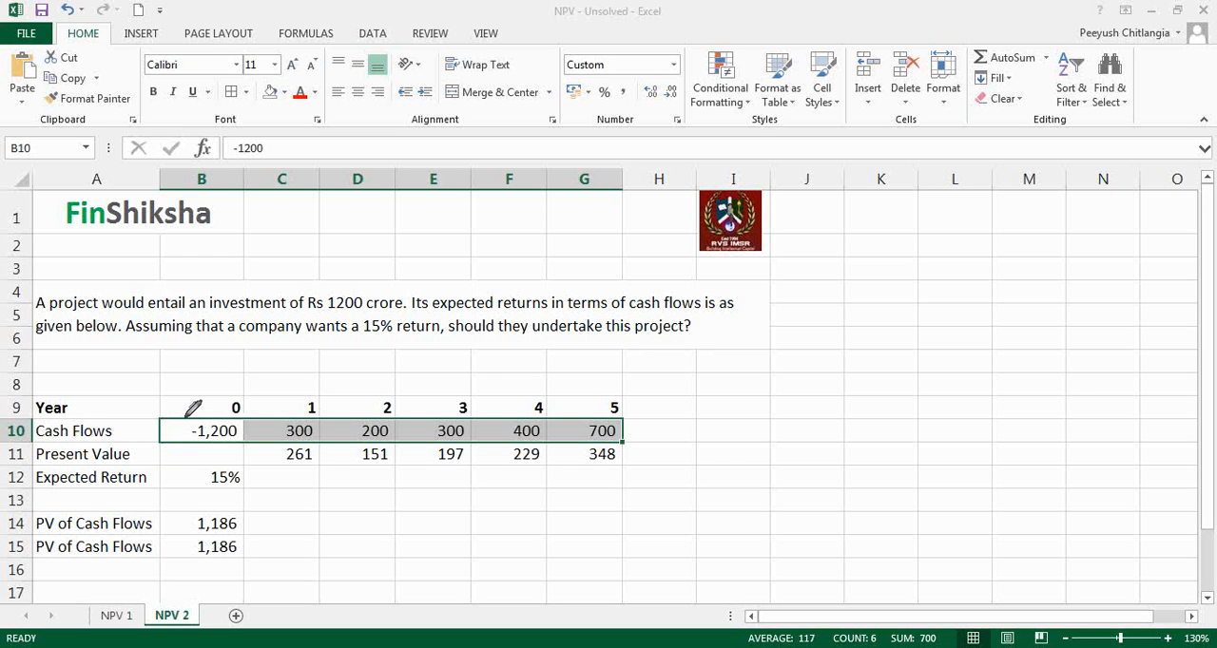
left_click_drag(184, 419, 187, 445)
left_click_drag(631, 418, 634, 445)
mouse_move(694, 371)
left_mouse_down()
mouse_move(688, 404)
mouse_move(733, 373)
mouse_move(787, 363)
mouse_move(771, 378)
left_mouse_up()
mouse_move(827, 344)
left_mouse_down()
mouse_move(831, 362)
mouse_move(873, 323)
mouse_move(880, 348)
mouse_move(965, 302)
left_mouse_up()
mouse_move(903, 360)
left_mouse_down()
mouse_move(915, 377)
mouse_move(930, 355)
mouse_move(958, 359)
left_mouse_up()
mouse_move(194, 452)
left_mouse_down()
mouse_move(315, 436)
mouse_move(618, 437)
left_mouse_up()
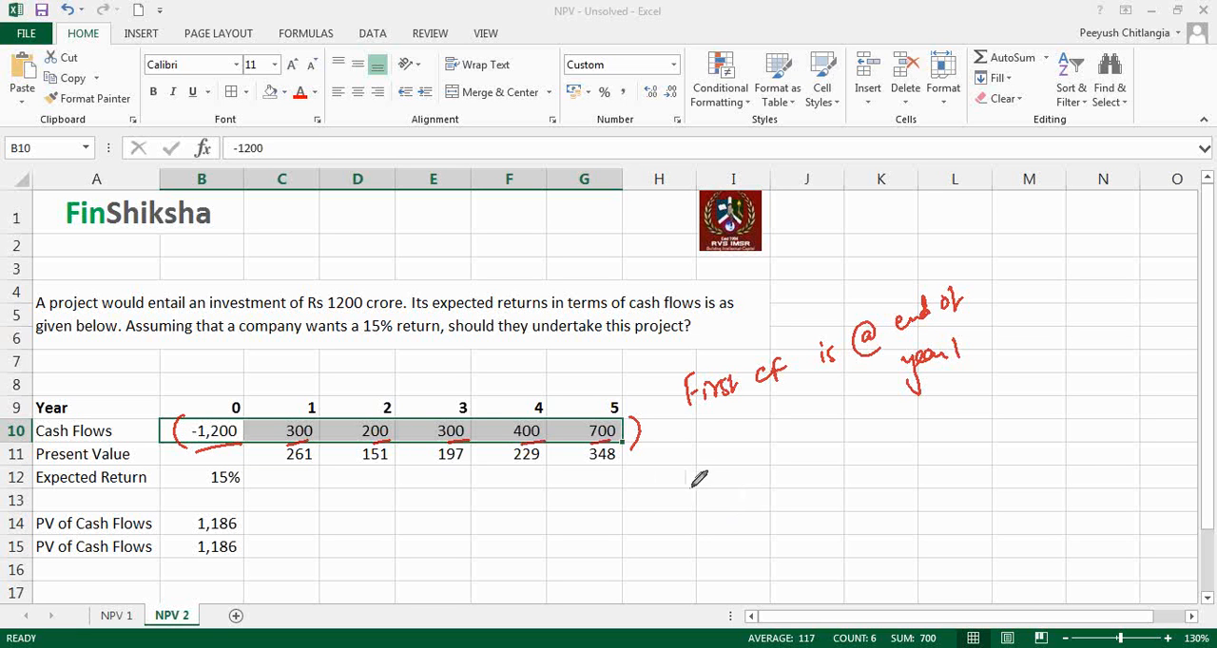
Step: Handwrite the cash flows -1200, 300, 200, 300, 400 and 700 beside the table, numbered 1 to 6 above
left_click_drag(651, 503, 662, 501)
mouse_move(674, 487)
left_mouse_down()
mouse_move(671, 507)
mouse_move(725, 500)
mouse_move(714, 486)
left_mouse_up()
left_click_drag(730, 485, 899, 474)
left_click_drag(905, 462, 981, 466)
left_click_drag(989, 457, 1028, 462)
mouse_move(1053, 433)
left_mouse_down()
mouse_move(1046, 448)
mouse_move(1083, 454)
left_mouse_up()
left_click_drag(1085, 445, 1157, 450)
left_click_drag(1165, 439, 1201, 440)
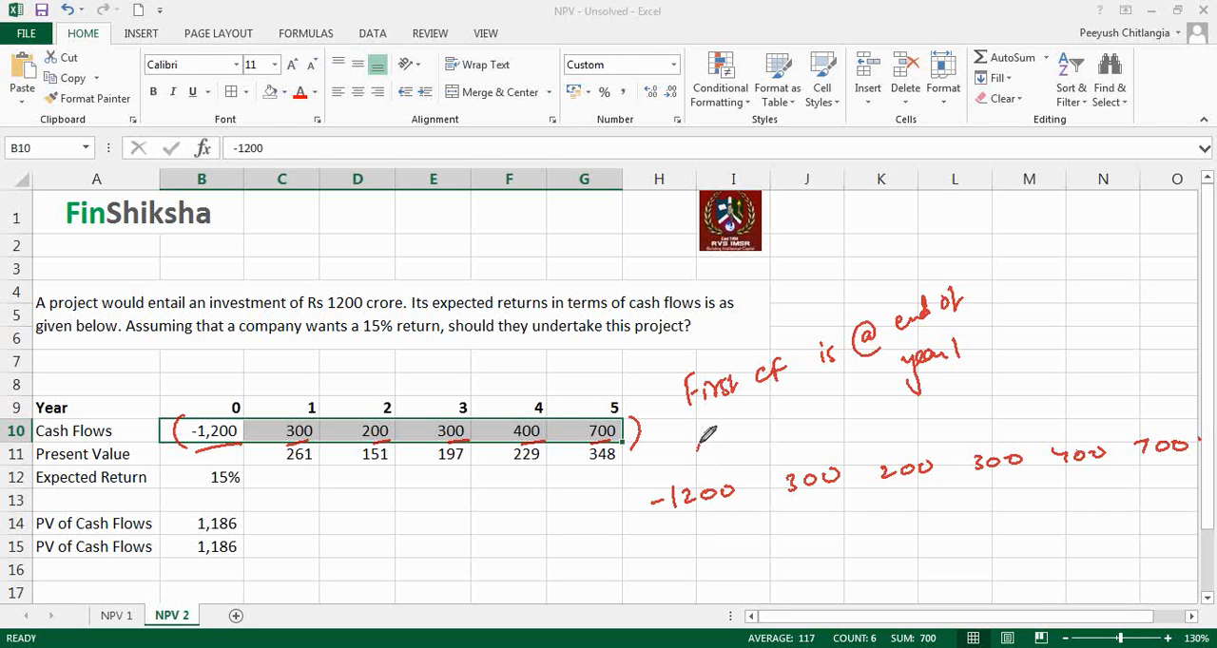
left_click_drag(700, 445, 702, 464)
left_click_drag(801, 428, 819, 443)
left_click_drag(891, 412, 895, 438)
left_click_drag(971, 411, 982, 435)
left_click_drag(1077, 407, 1062, 427)
left_click_drag(1161, 403, 1152, 420)
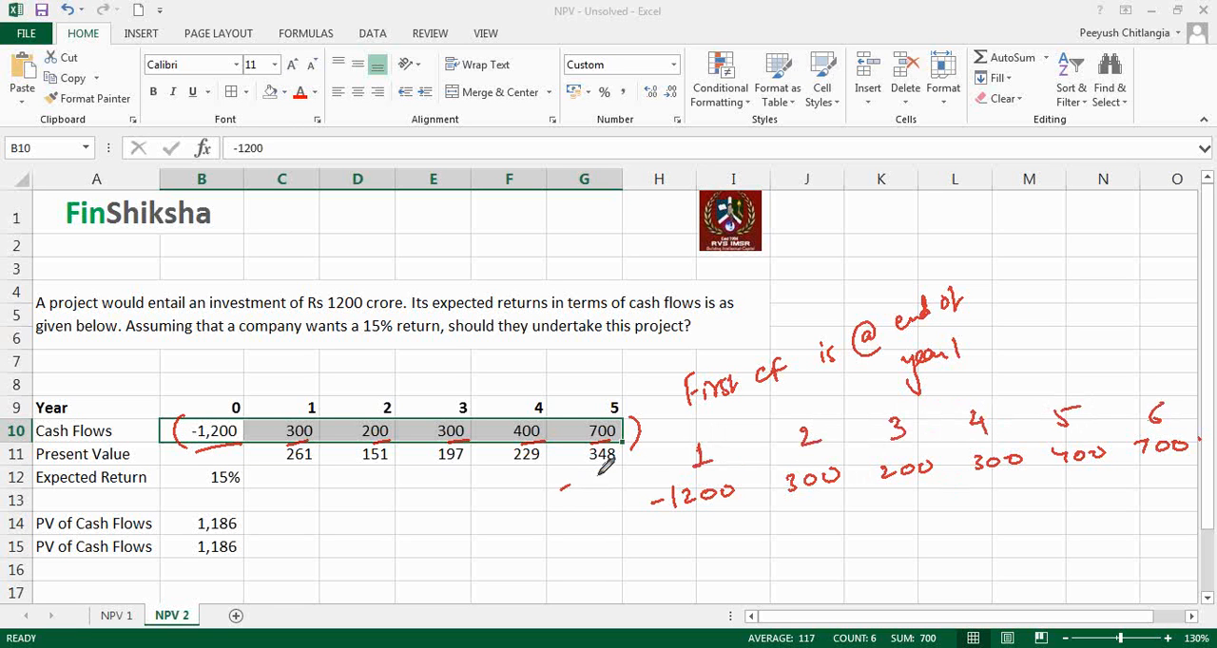
Step: Box the handwritten period 1, bracket the year 1 to 5 columns and point an arrow at the initial investment, then clear the pen annotations
mouse_move(560, 489)
left_mouse_down()
mouse_move(699, 452)
mouse_move(684, 473)
mouse_move(701, 439)
left_mouse_up()
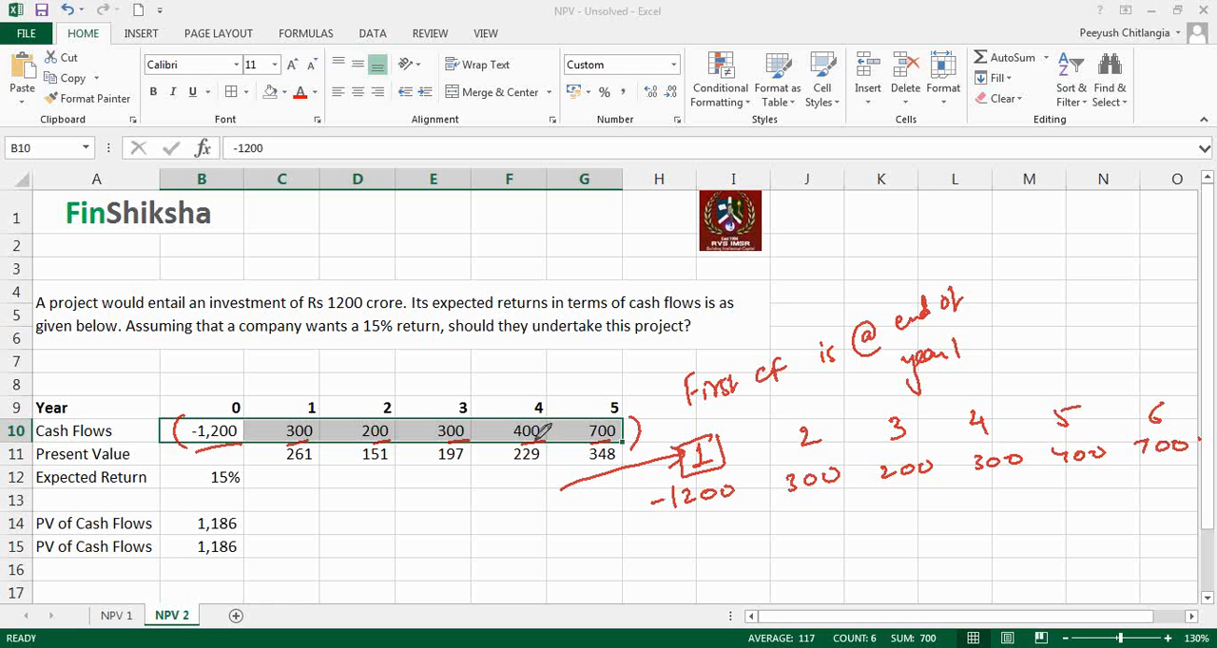
left_click_drag(306, 382, 281, 452)
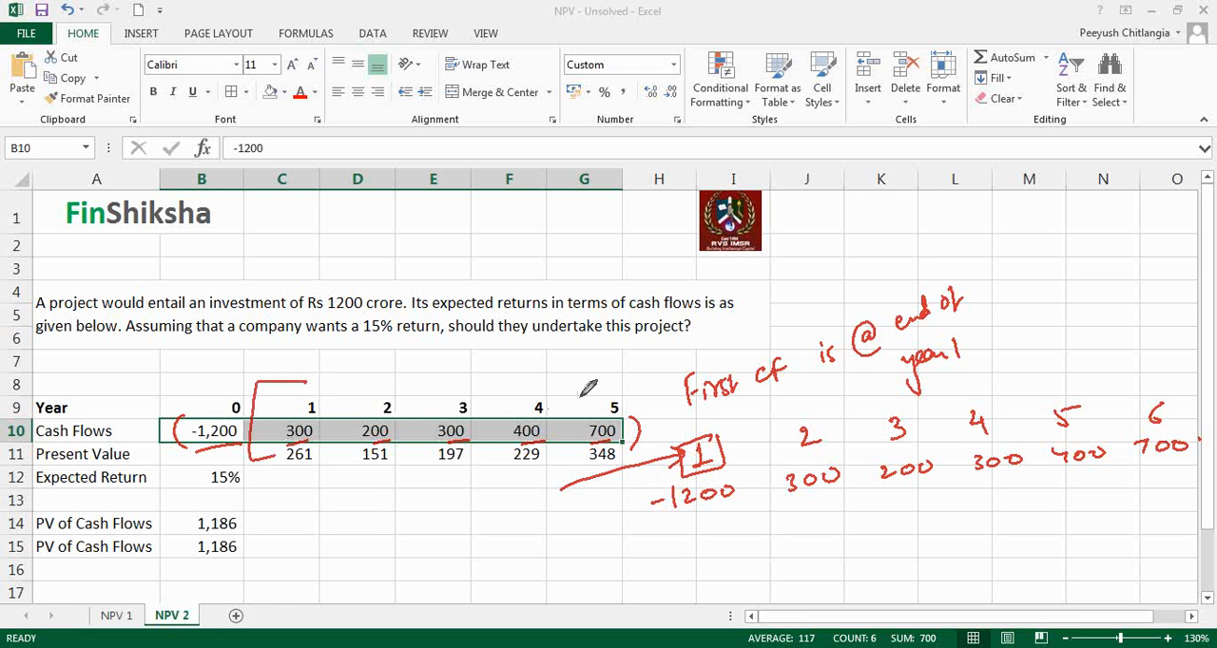
mouse_move(621, 380)
left_mouse_down()
mouse_move(637, 407)
mouse_move(623, 459)
left_mouse_up()
mouse_move(195, 361)
left_mouse_down()
mouse_move(202, 418)
mouse_move(217, 394)
left_mouse_up()
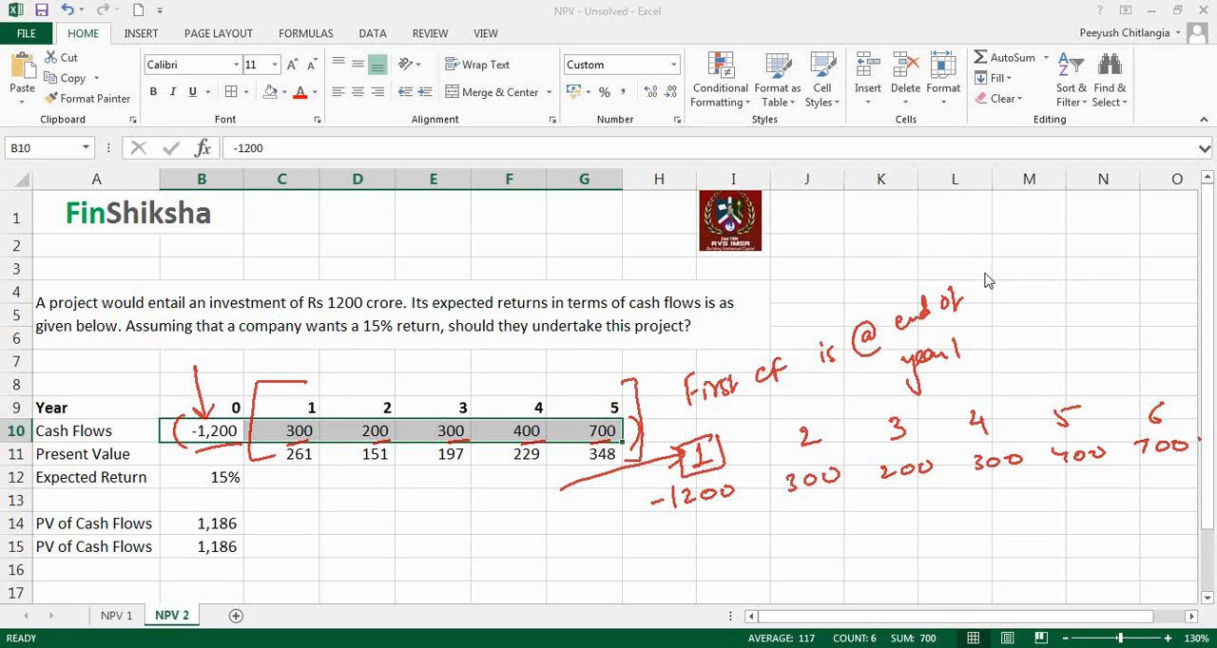
left_click(991, 351)
Step: Enter the label "Total NPV of Project" in A17
left_click(104, 584)
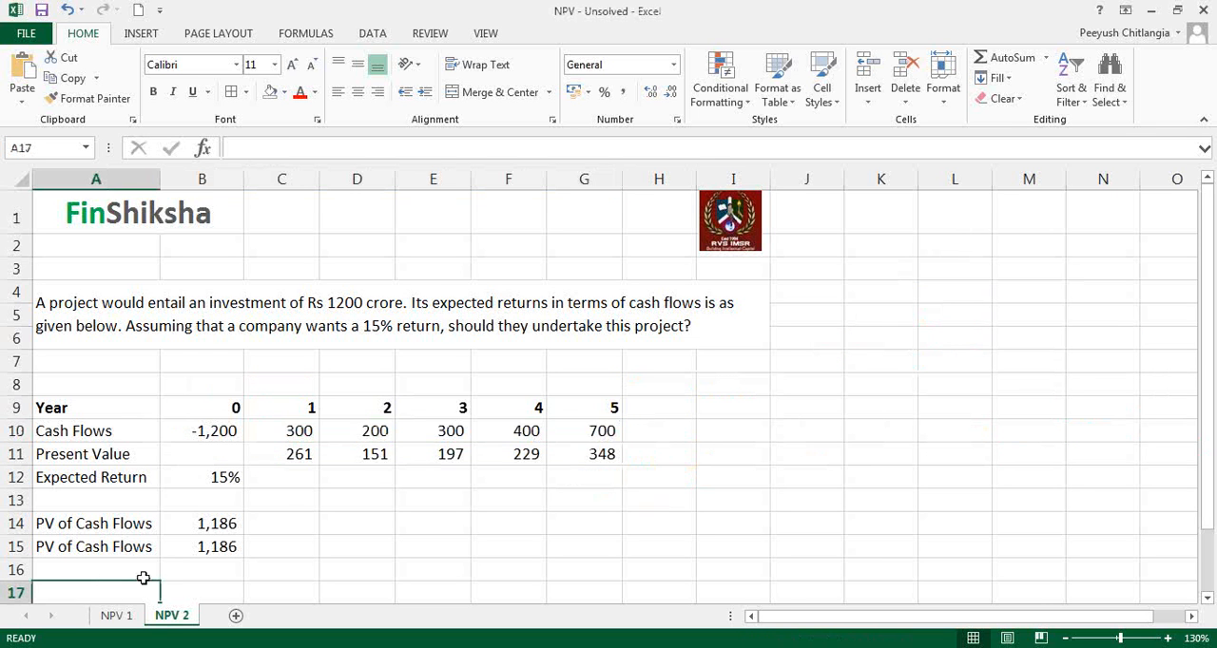
key("Down")
key("Up")
key("Up")
key("Up")
key("Up")
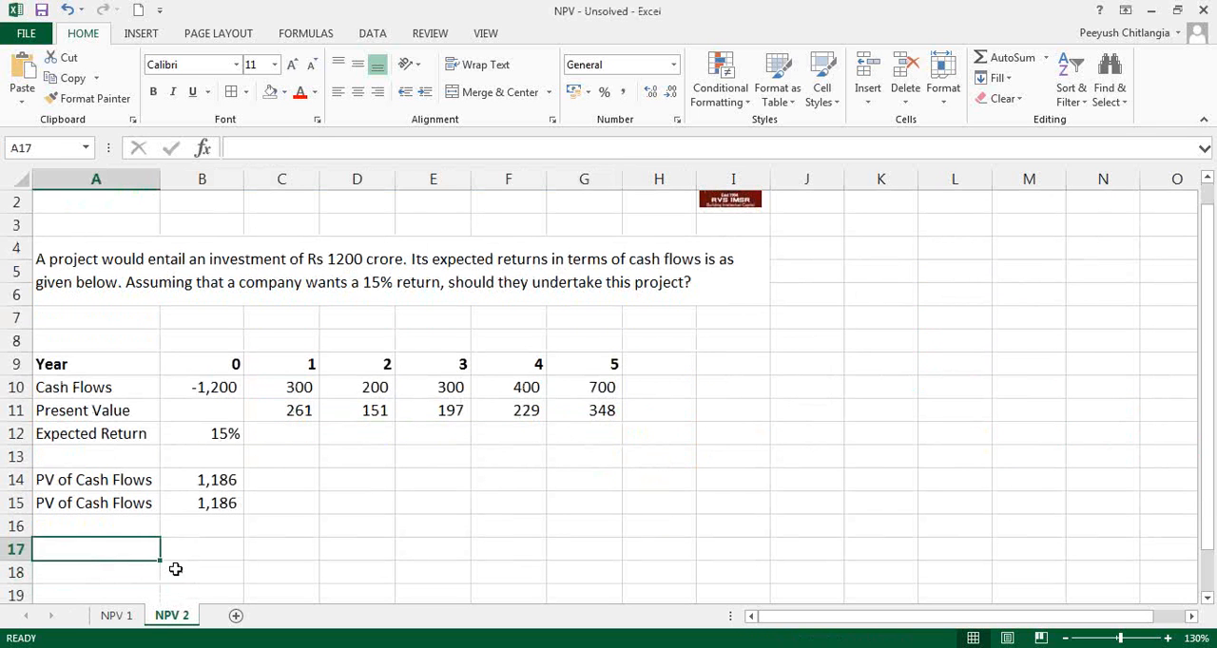
left_click(1069, 640)
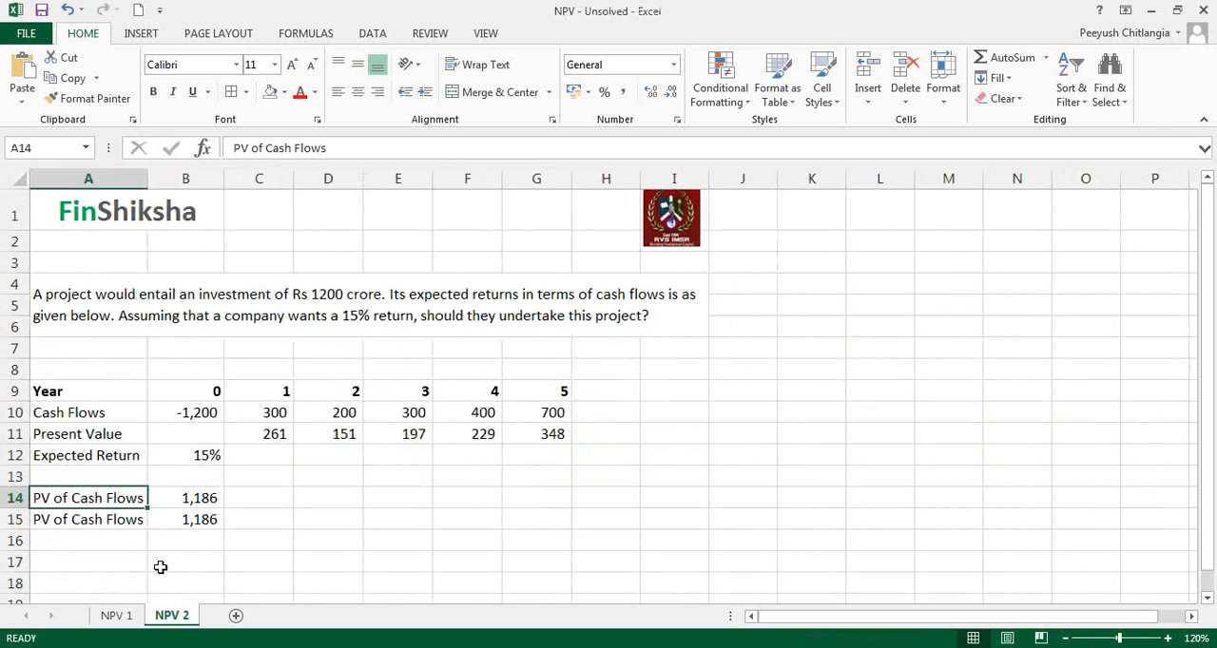
left_click(120, 563)
type("Totl")
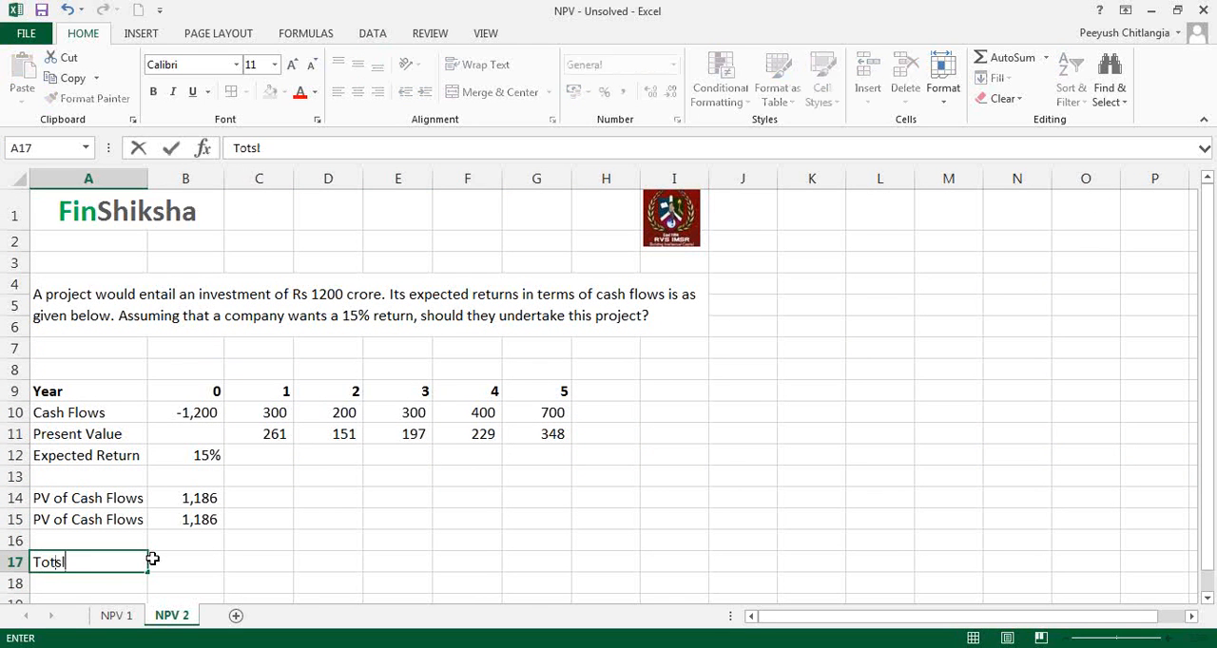
key("BackSpace")
type("al NPV of Poi")
key("BackSpace")
key("BackSpace")
type("roject")
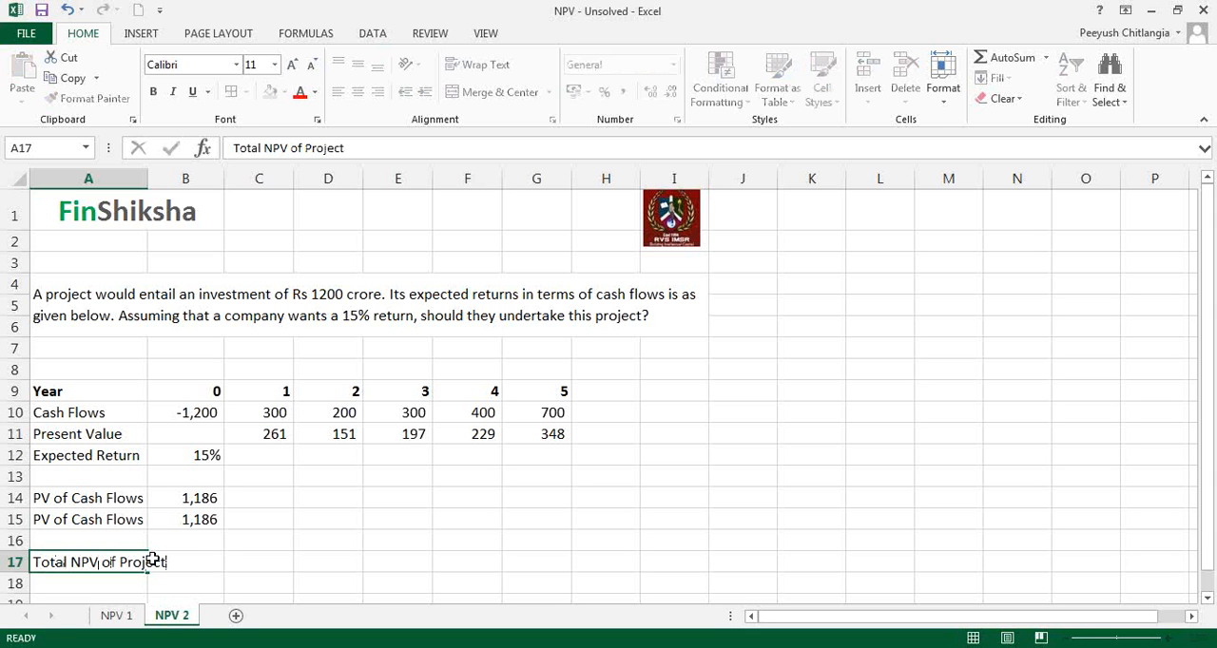
key("Tab")
Step: Calculate the project's total NPV in B17 with =B10+B15
type("=")
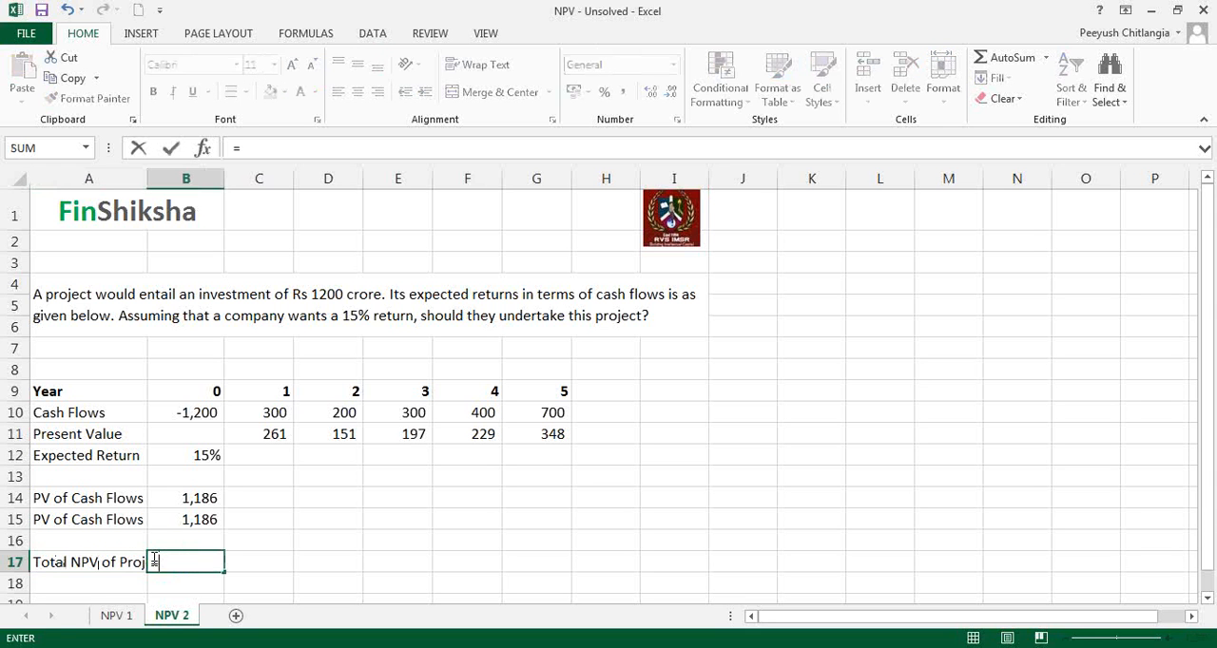
key("Up")
key("Up")
key("Up")
key("Up")
key("Up")
key("Up")
key("Up")
type("+")
key("Up")
key("Up")
key("Return")
key("Up")
key("Right")
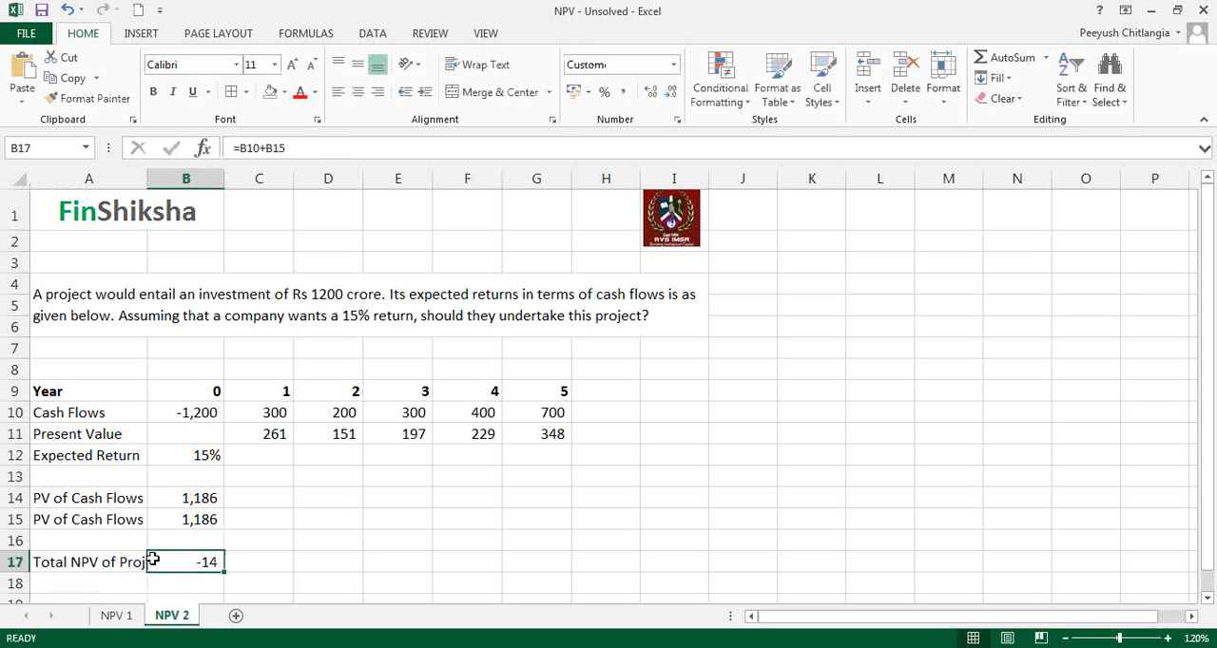
Step: Enter the decision rule "if positive, then accept" in D17
left_click(333, 561)
type("if poss")
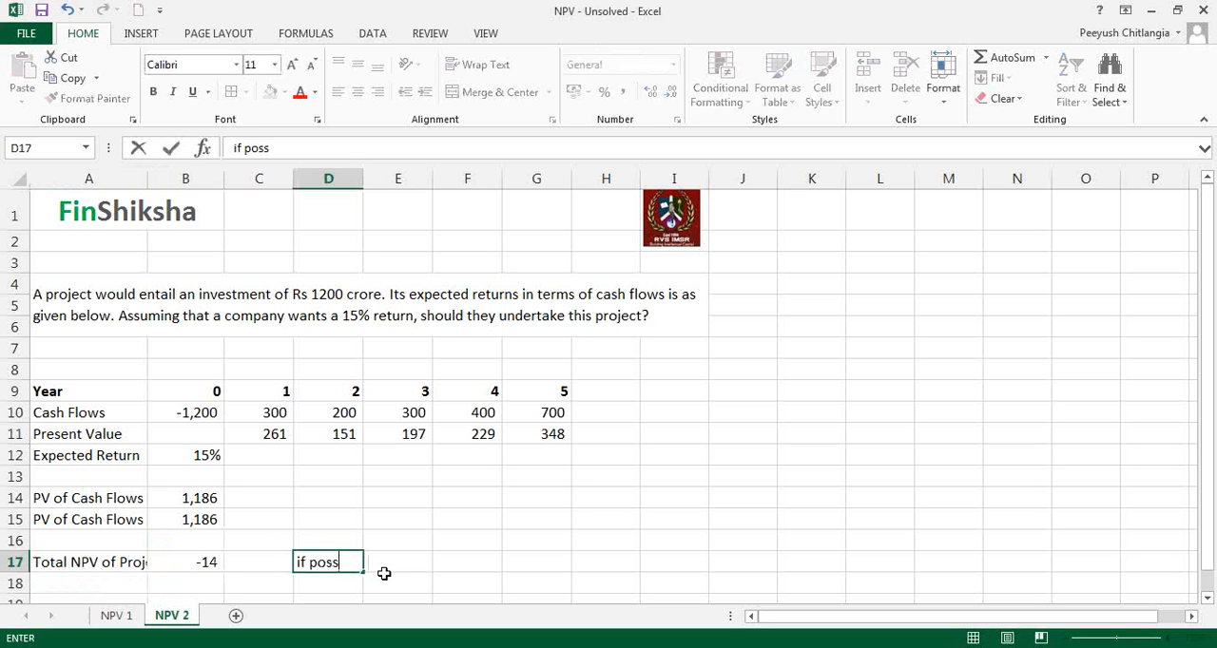
key("BackSpace")
type("itive, t")
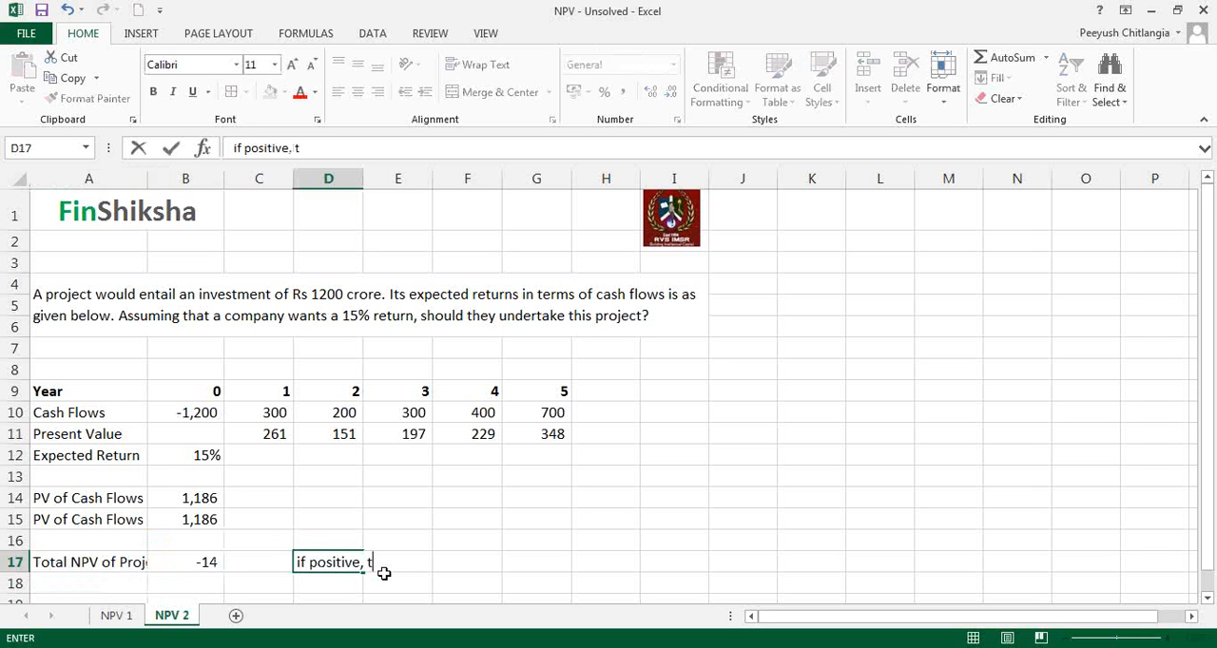
type("hen accept")
key("Return")
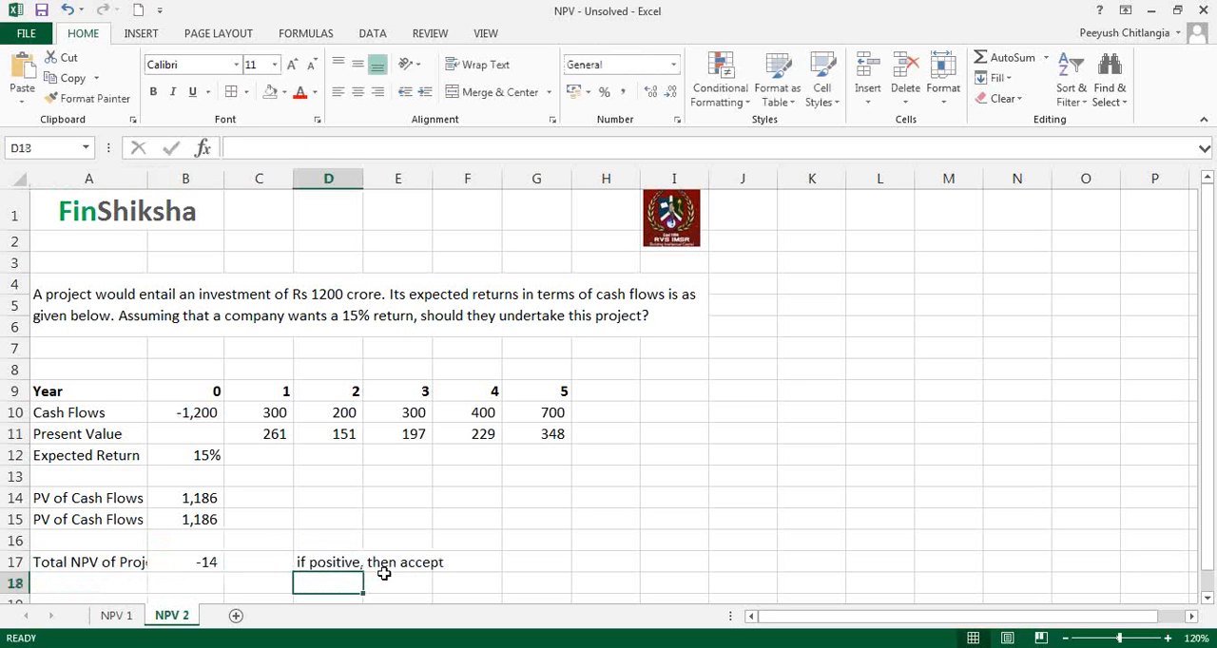
Step: Set the year 3 cash flow in E10 to 400
key("Up")
key("Up")
key("Up")
key("Up")
key("Up")
key("Up")
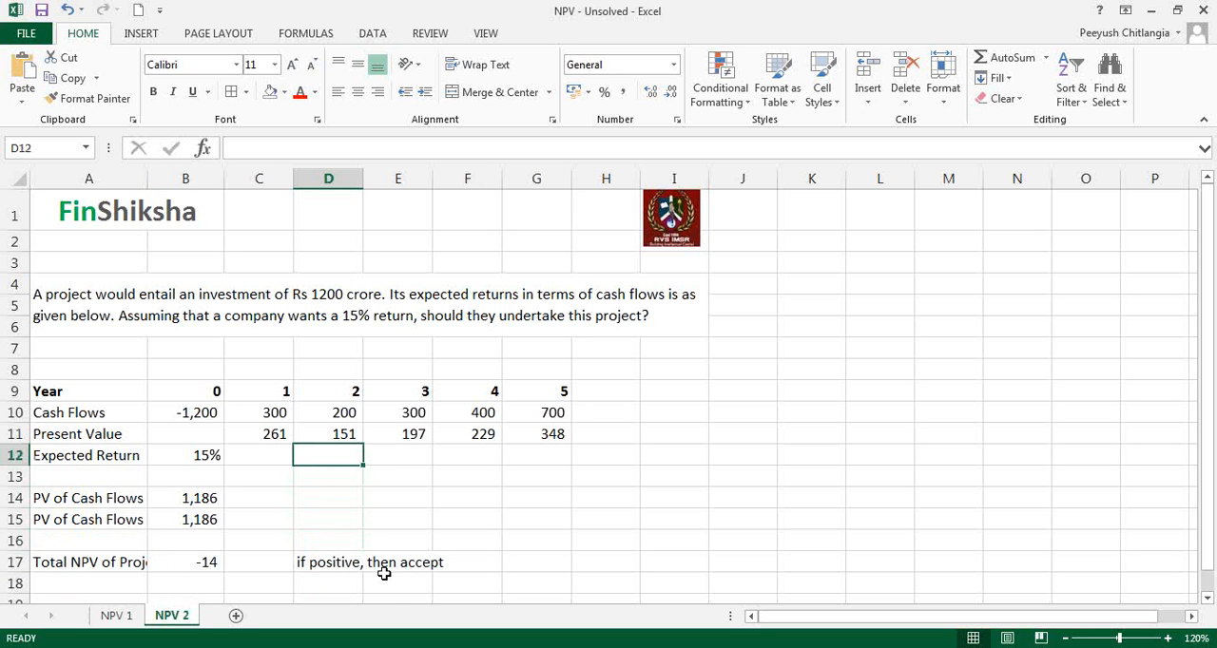
key("Up")
key("Up")
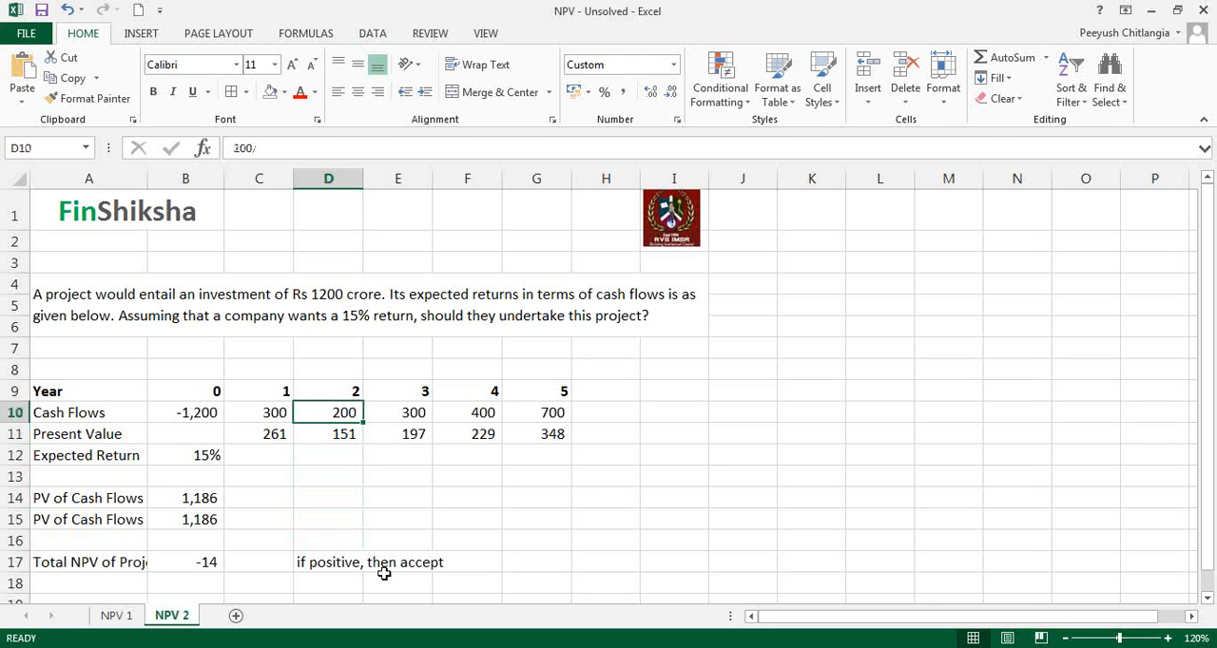
key("Left")
key("Right")
key("Right")
key("Right")
key("Left")
key("F2")
key("BackSpace")
key("BackSpace")
key("BackSpace")
type("400")
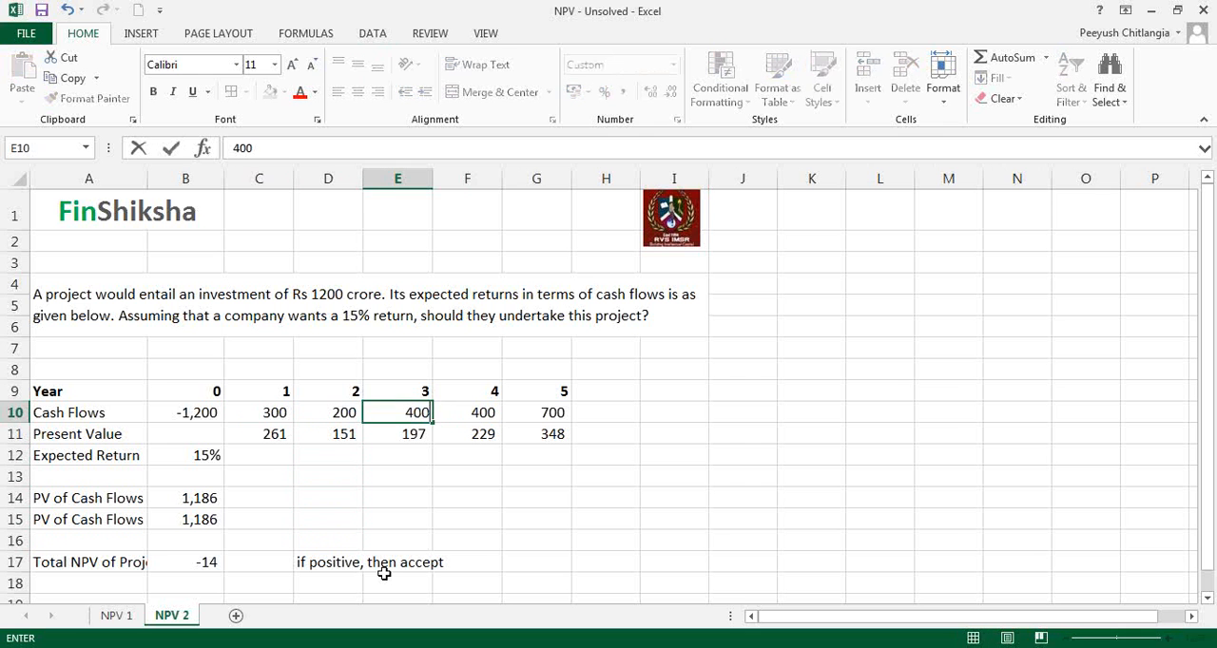
key("Return")
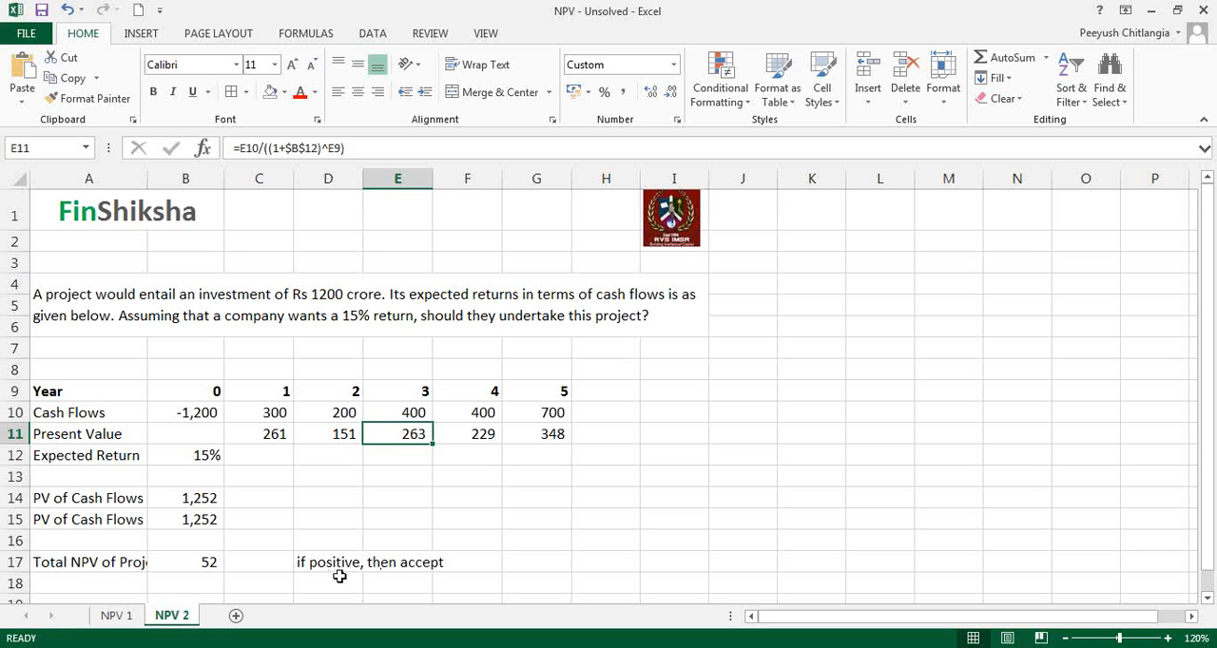
Step: Replace the decision rule text in D17 with the formula =IF(B17>0,"Accept","Reject")
left_click(315, 560)
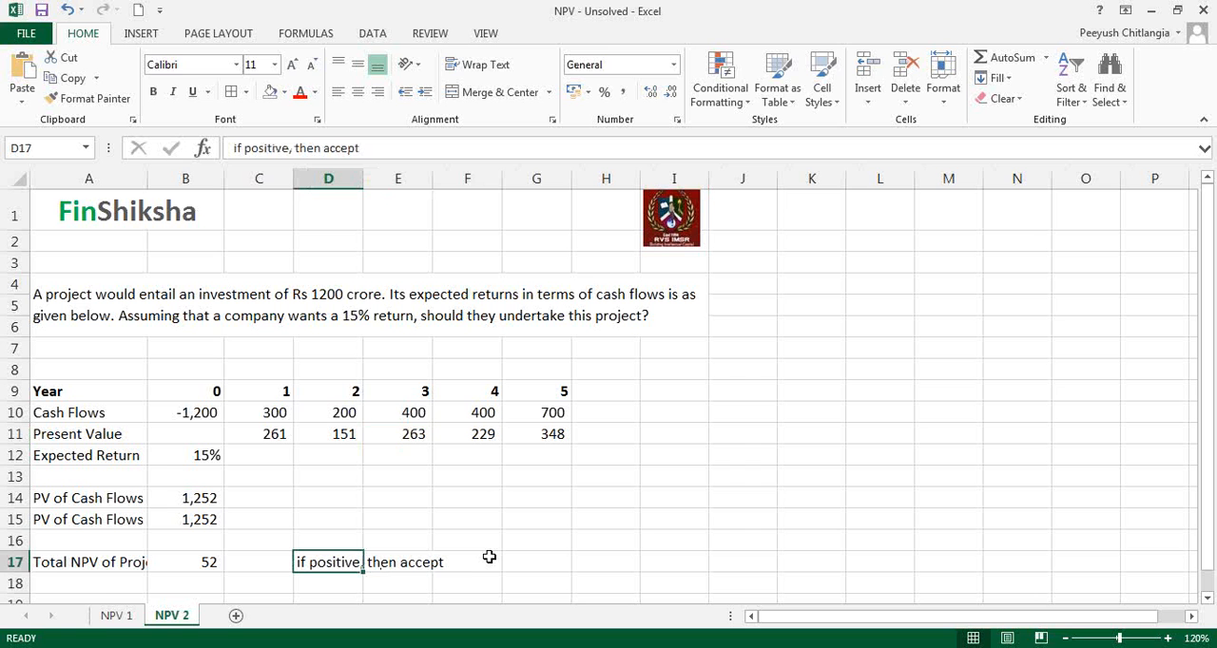
type("=")
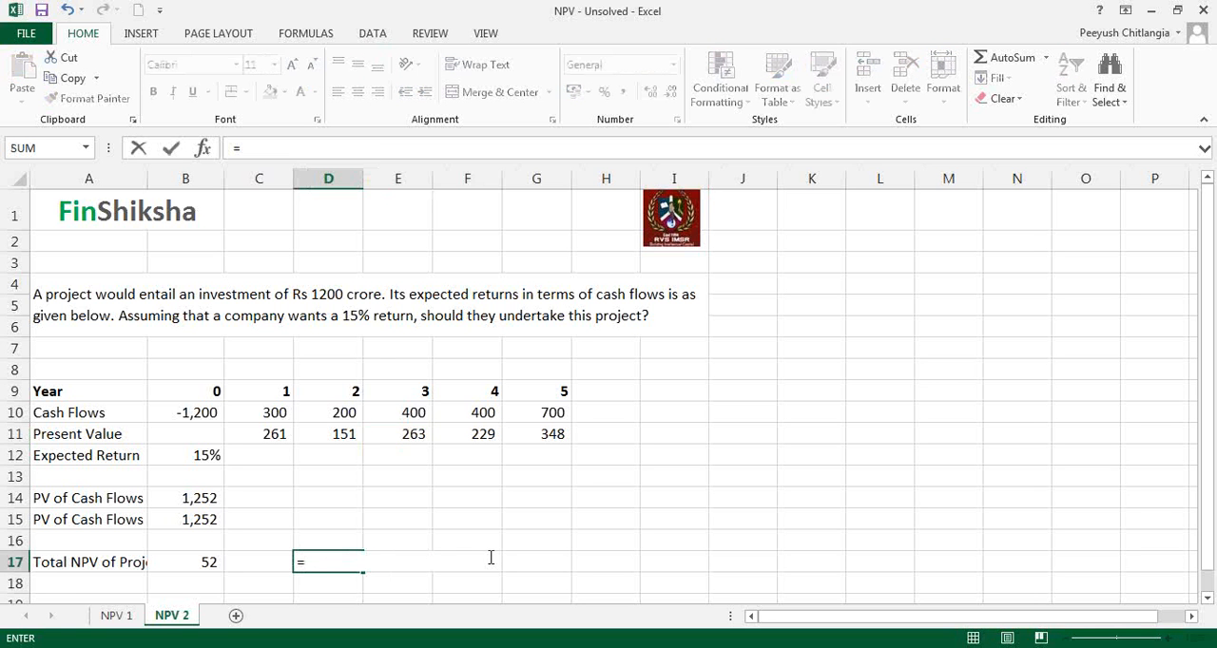
key("Escape")
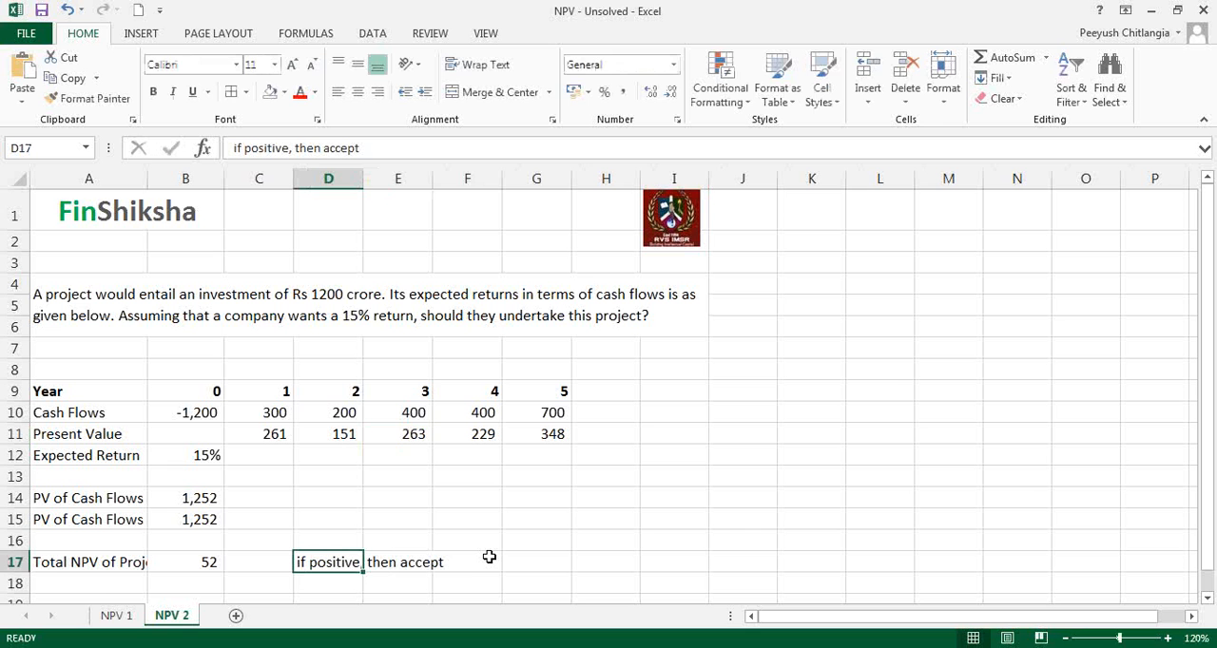
type("=if")
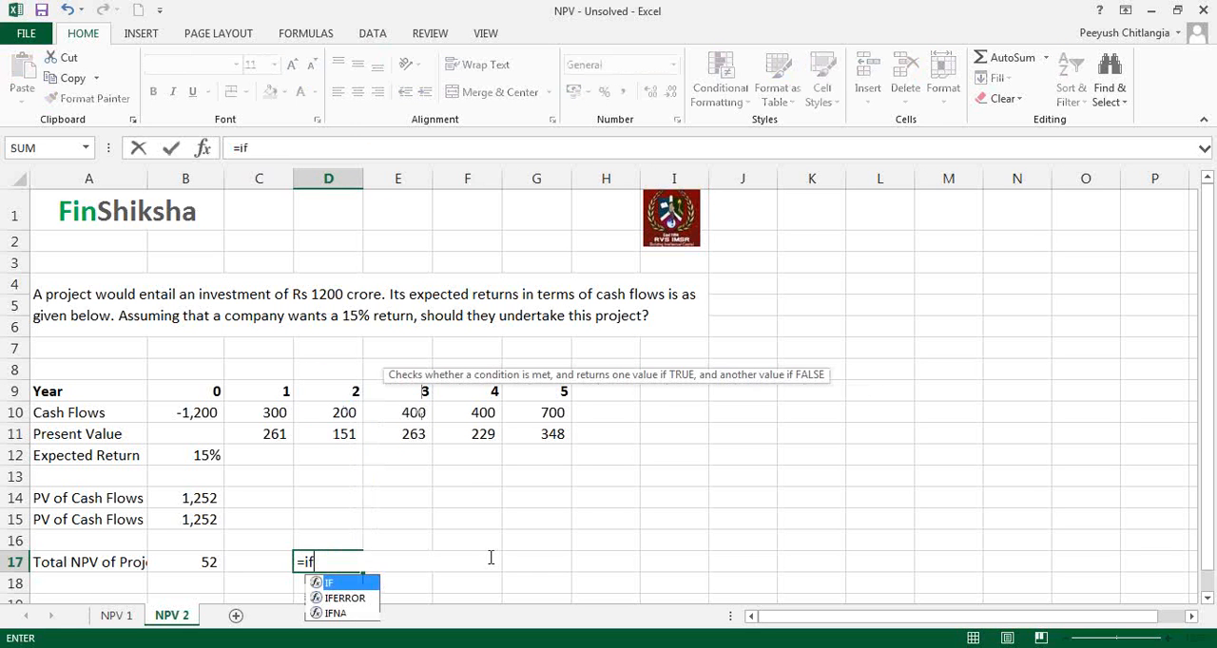
type("(")
key("Left")
key("Left")
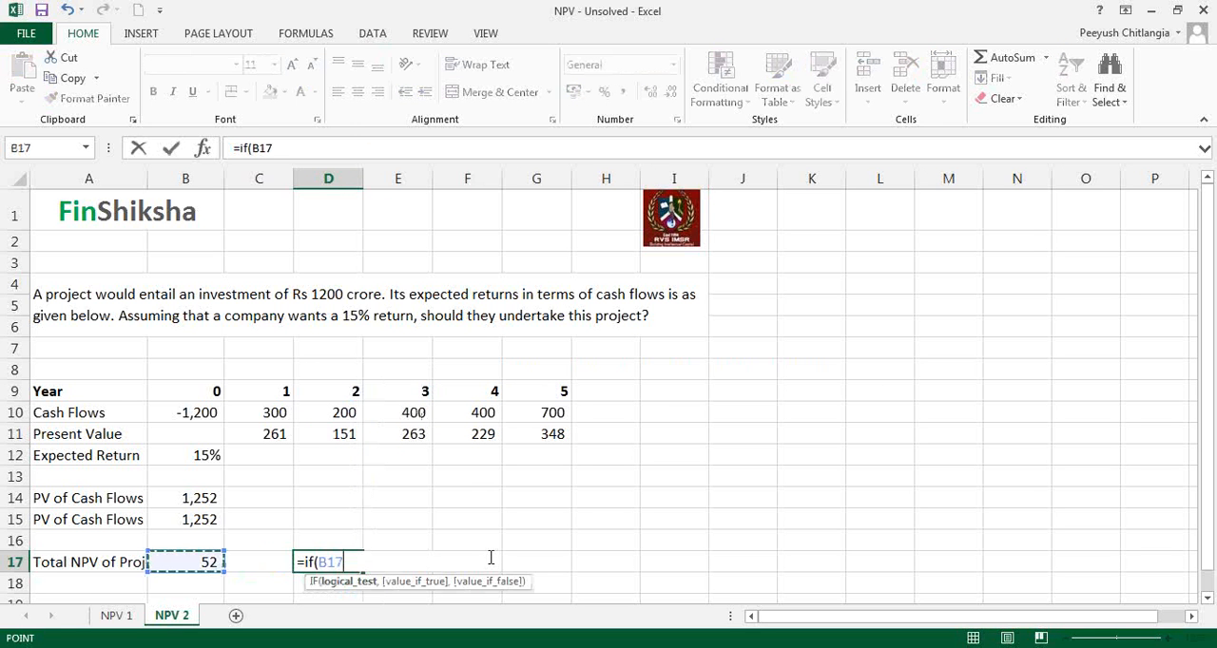
type(">0,\"Accept")
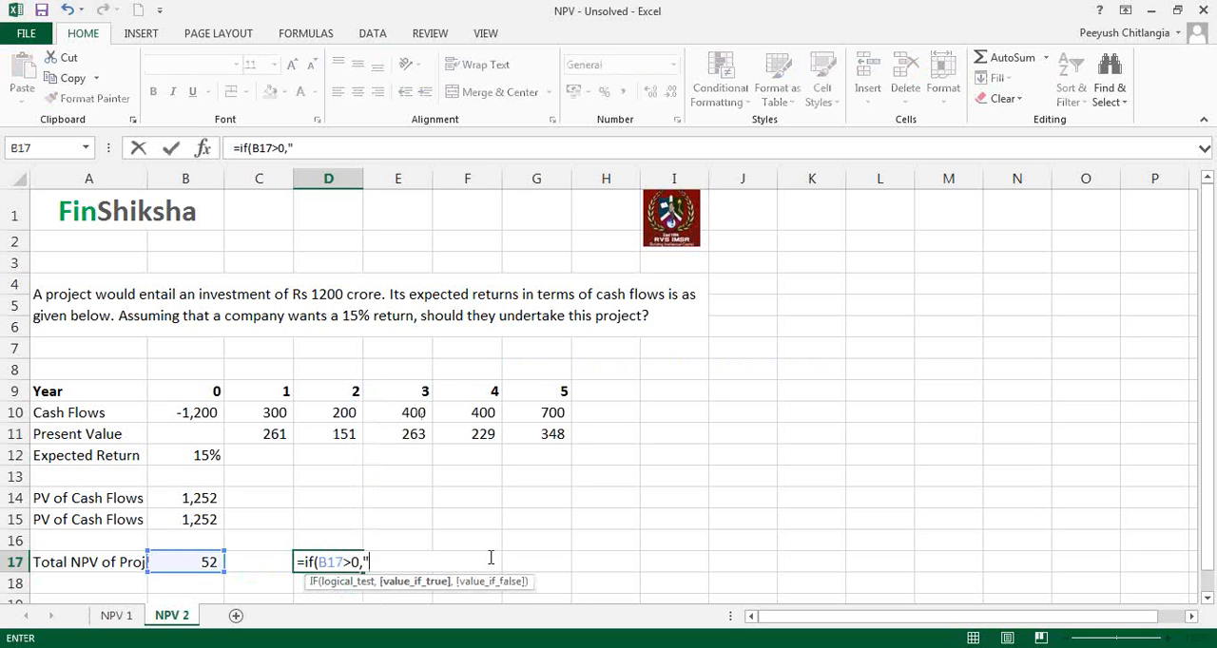
type("\"")
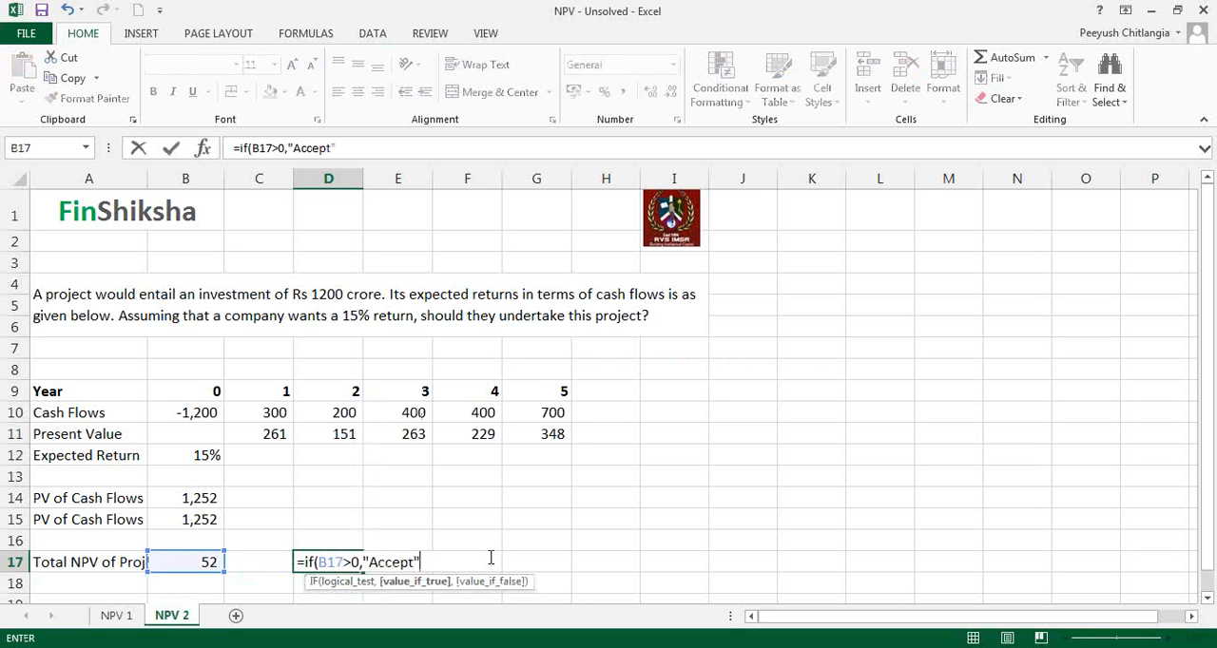
type(",")
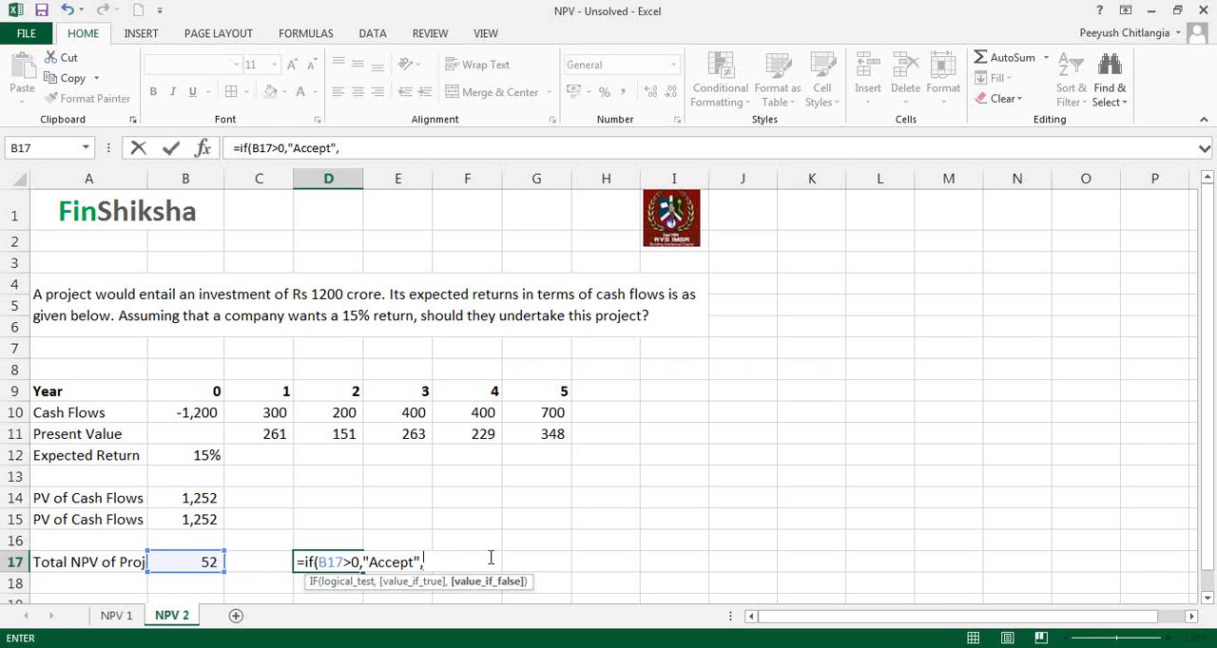
type("\"Reject\")")
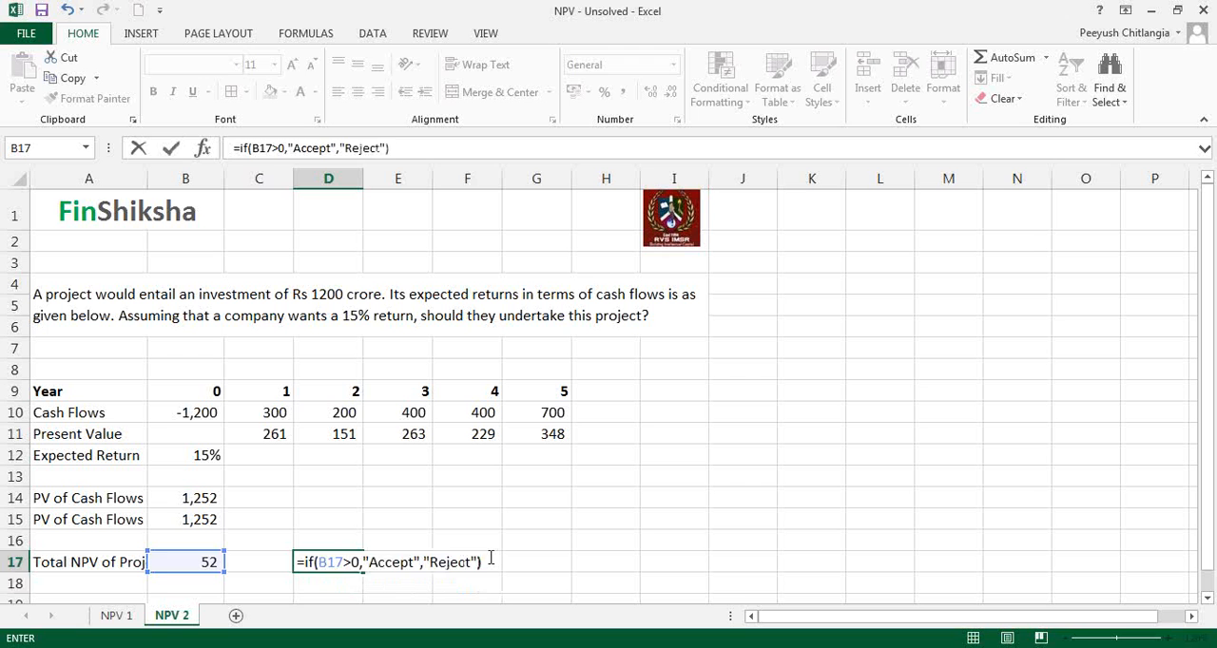
key("Return")
Step: Set the year 3 cash flow in E10 to 300
key("Up")
key("Up")
key("Up")
key("Up")
key("Up")
key("Up")
key("Up")
key("Up")
key("Right")
type("300")
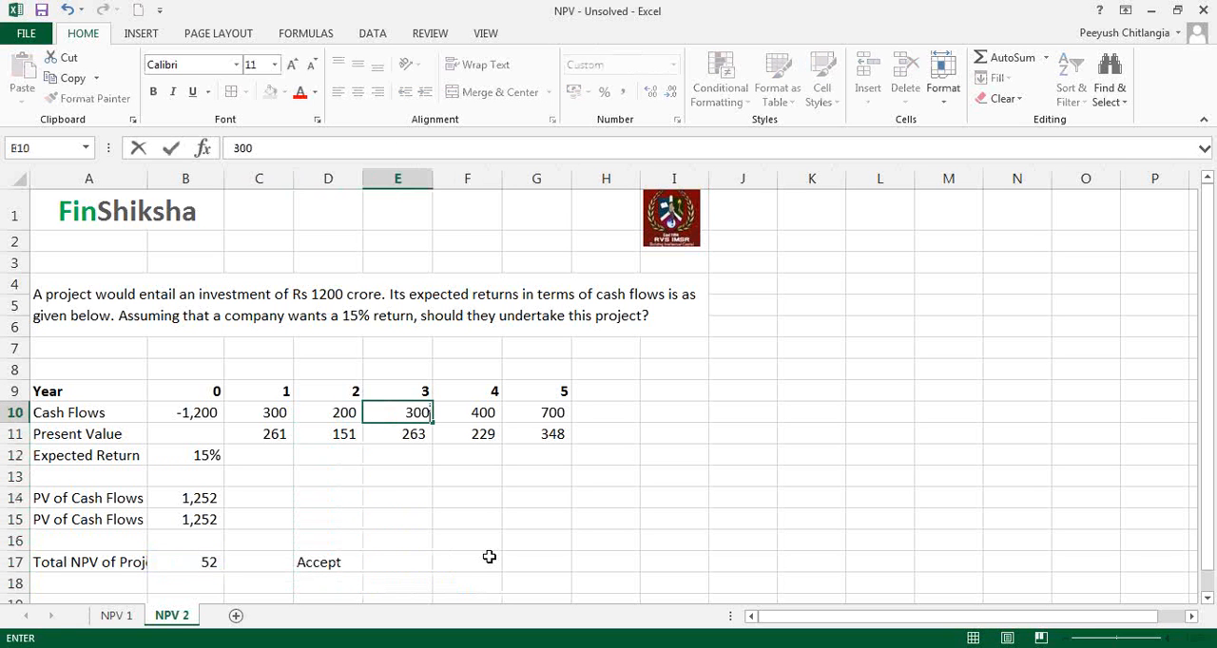
key("Return")
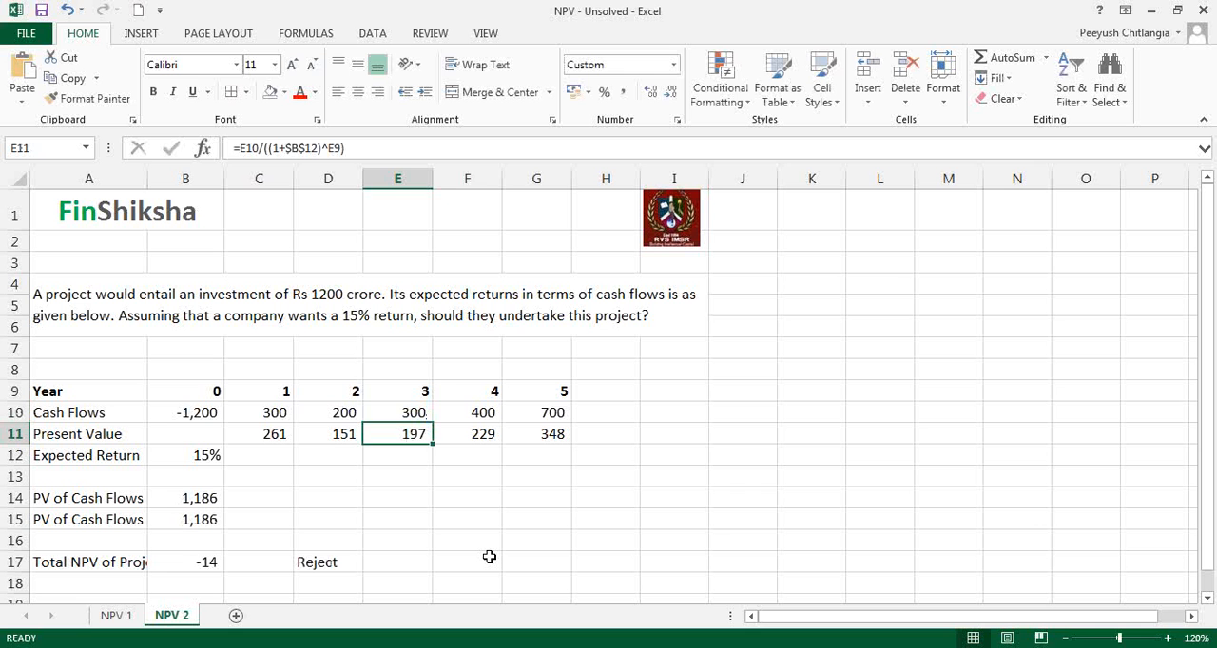
Step: Format the expected return in B12 to show one decimal place and set it to 14.5%
key("Down")
key("Left")
key("Left")
key("Left")
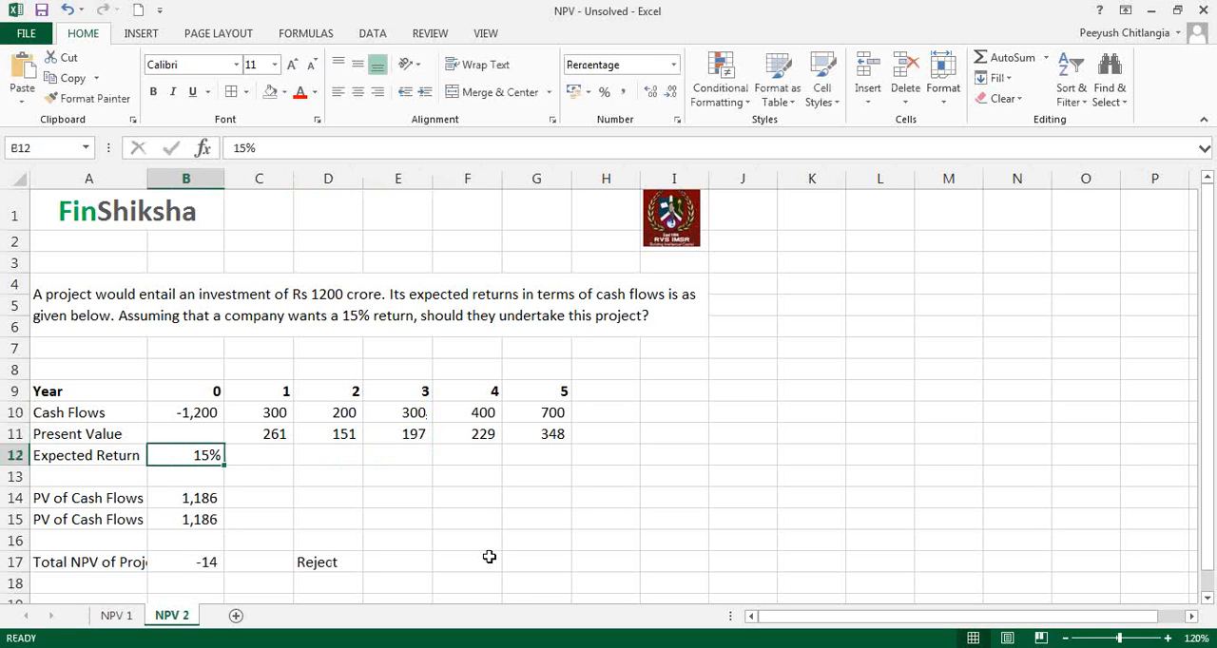
type("1")
type("5")
key("ctrl+Return")
left_click(651, 91)
type("14.")
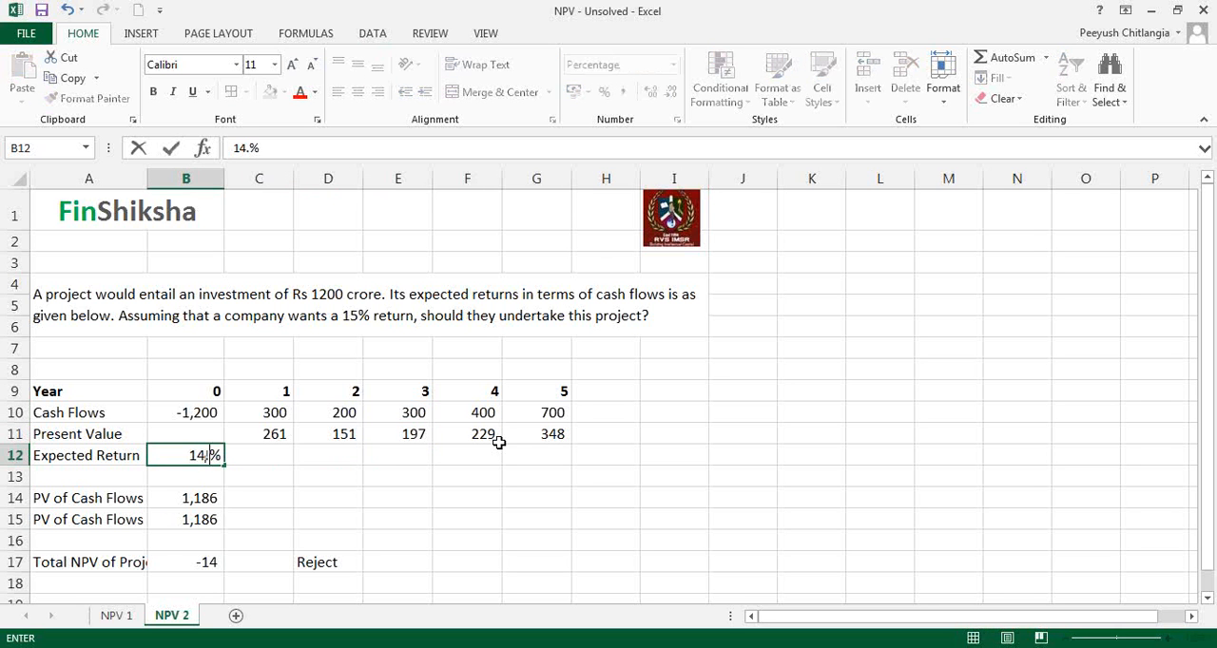
type("5")
key("Return")
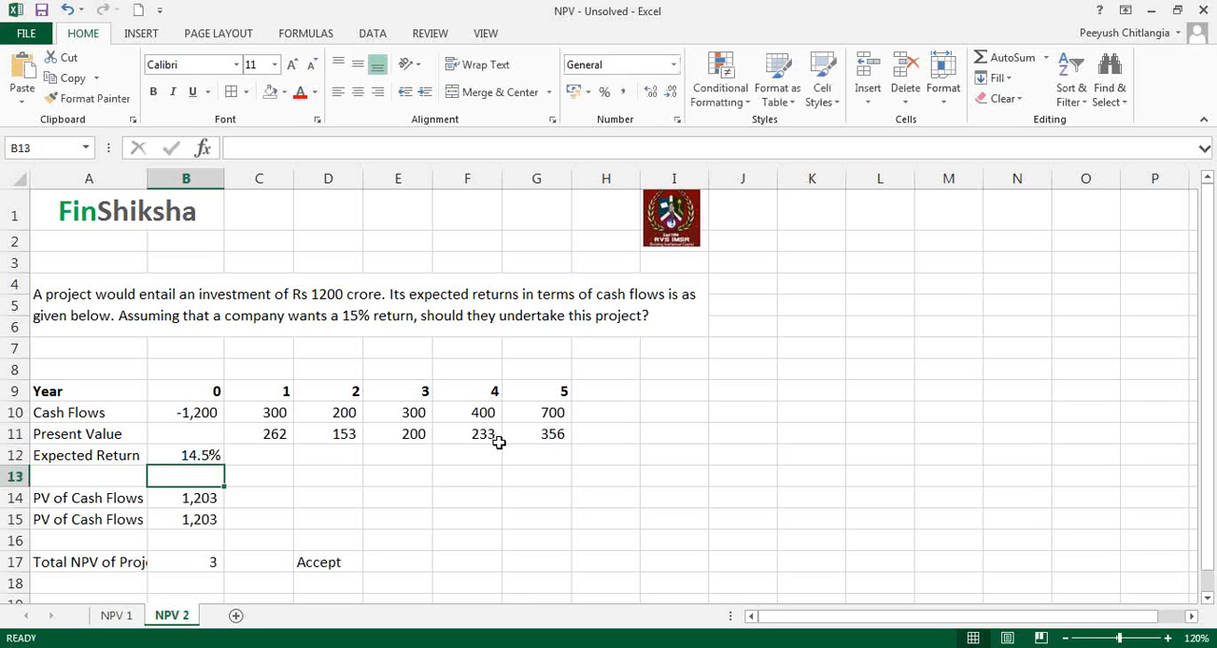
Step: Review the expected return, the initial investment, the yearly cash flows and the total NPV of the project
left_click_drag(121, 458, 179, 454)
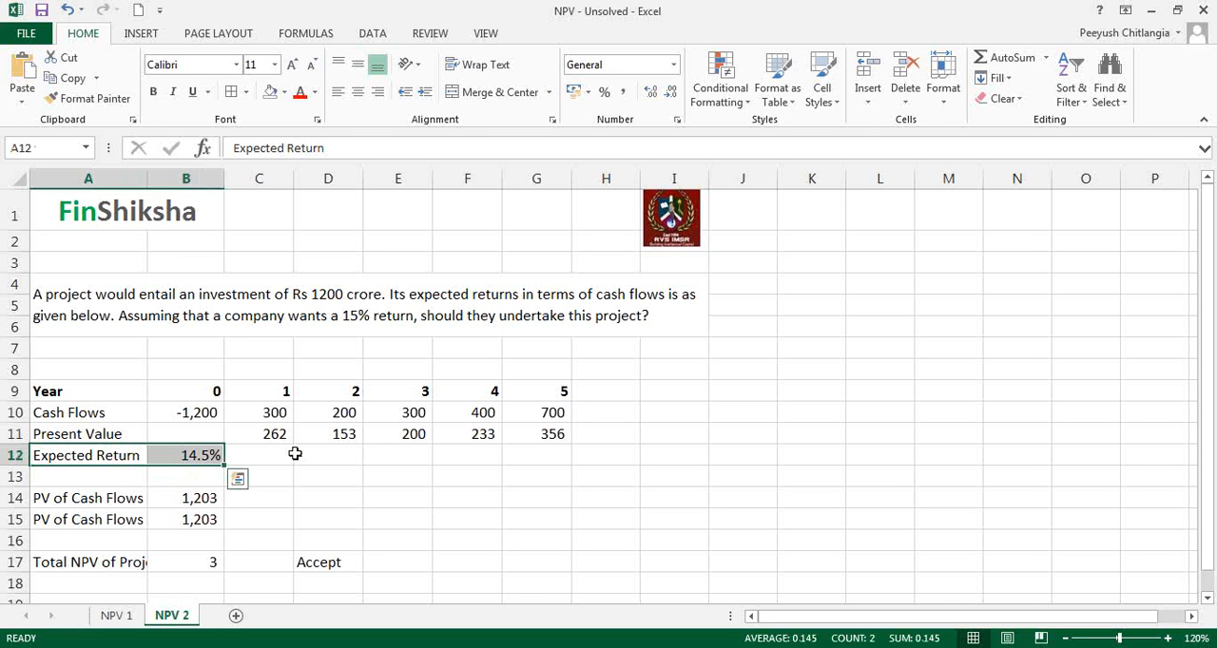
left_click(206, 417)
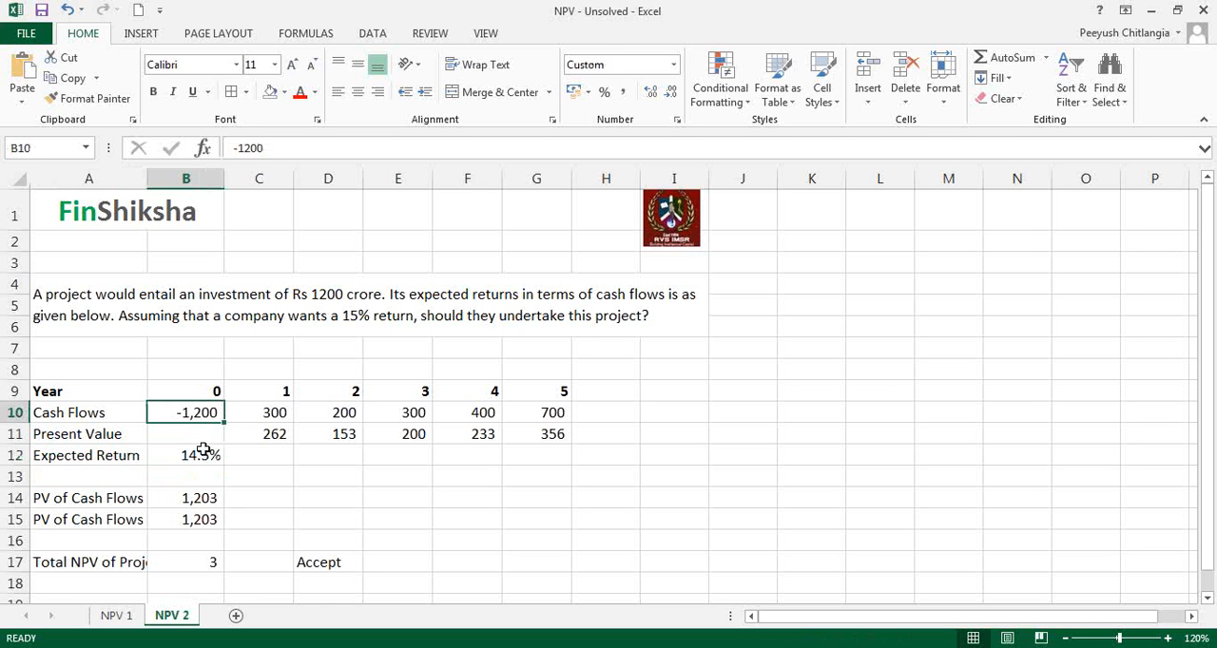
left_click(202, 452)
left_click(288, 416)
left_click_drag(289, 416, 554, 412)
left_click(192, 562)
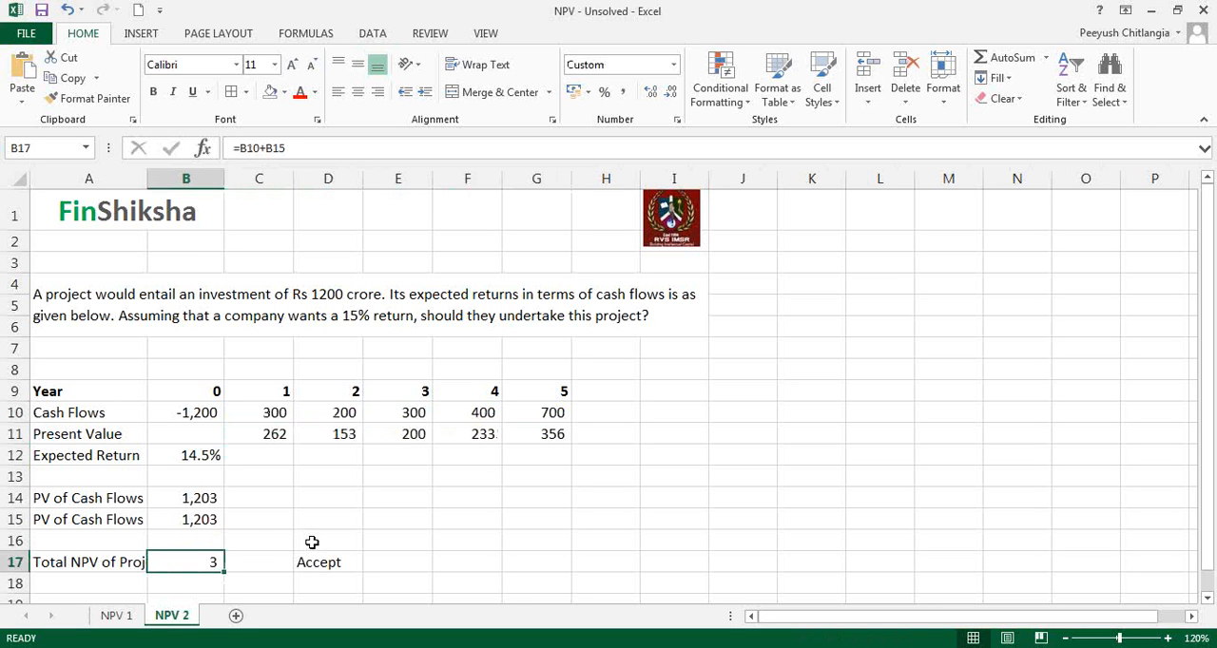
Step: Set the expected return in B12 to 14%
left_click(217, 457)
type("14")
key("Return")
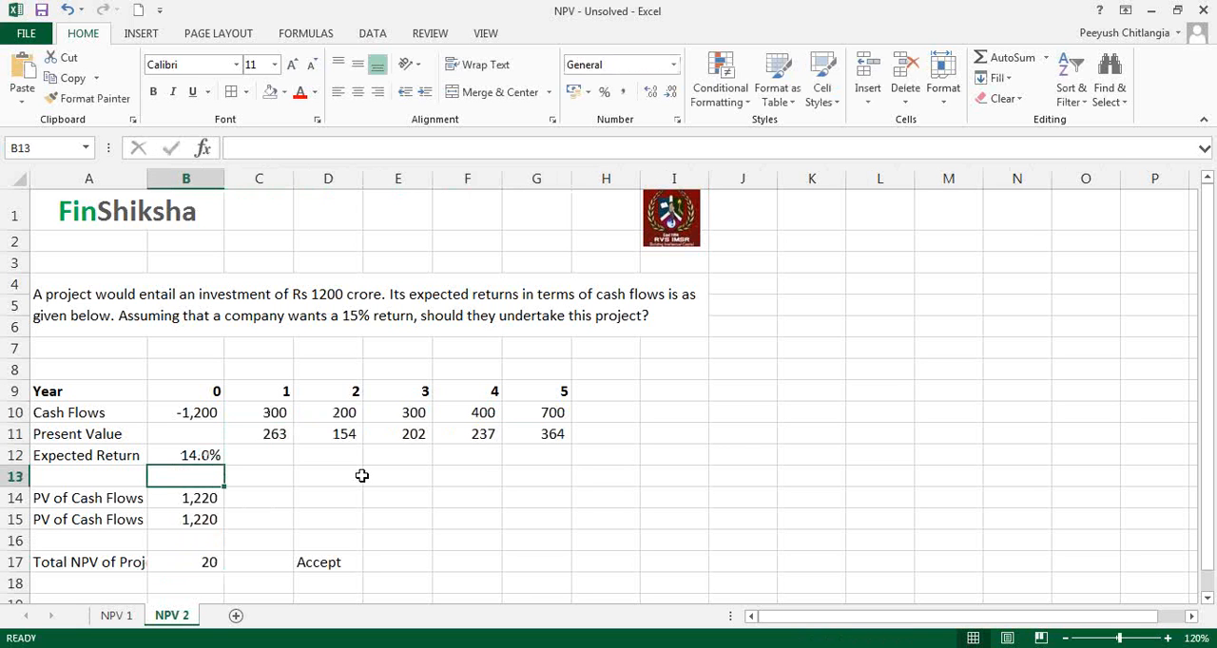
left_click(532, 470)
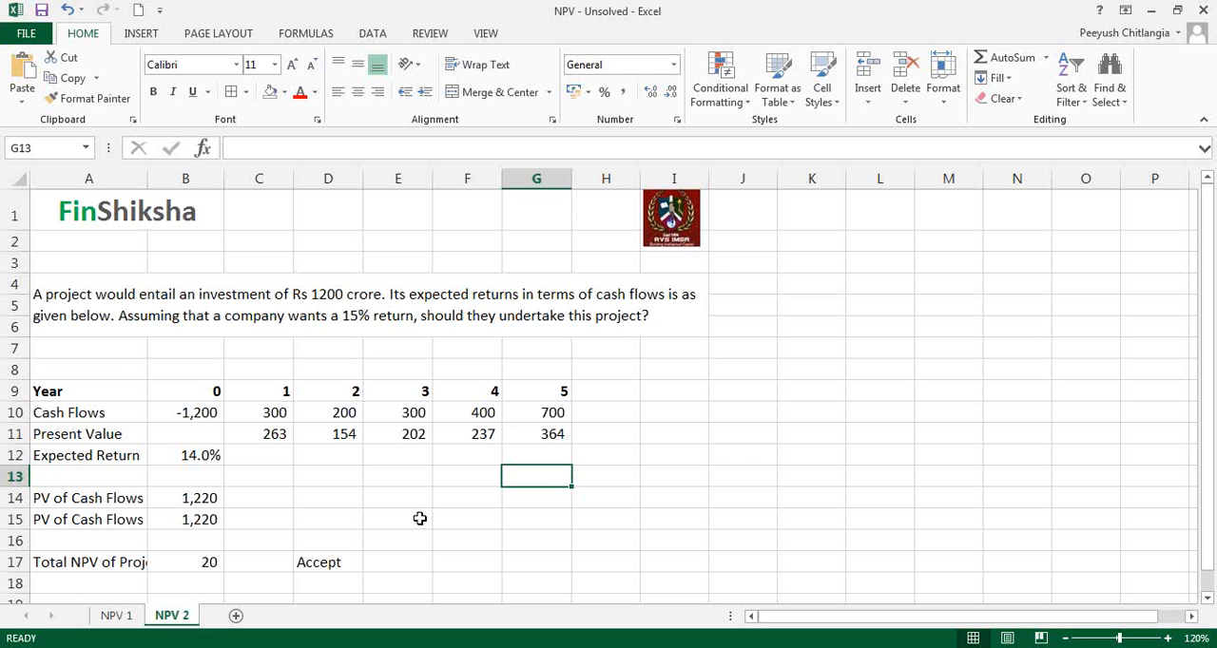
left_click(109, 350)
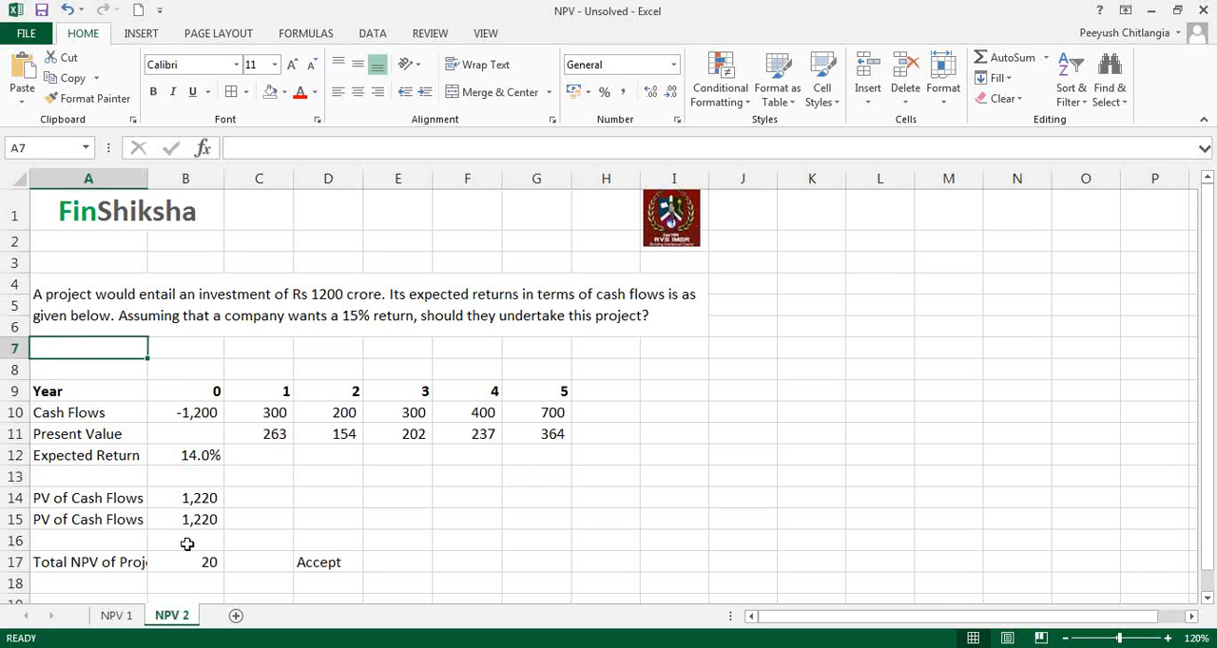
Step: Enter the label "Maximum rate of funding for project to be viable" in A18
left_click(116, 541)
scroll(113, 572, "down", 1)
scroll(113, 571, "down", 2)
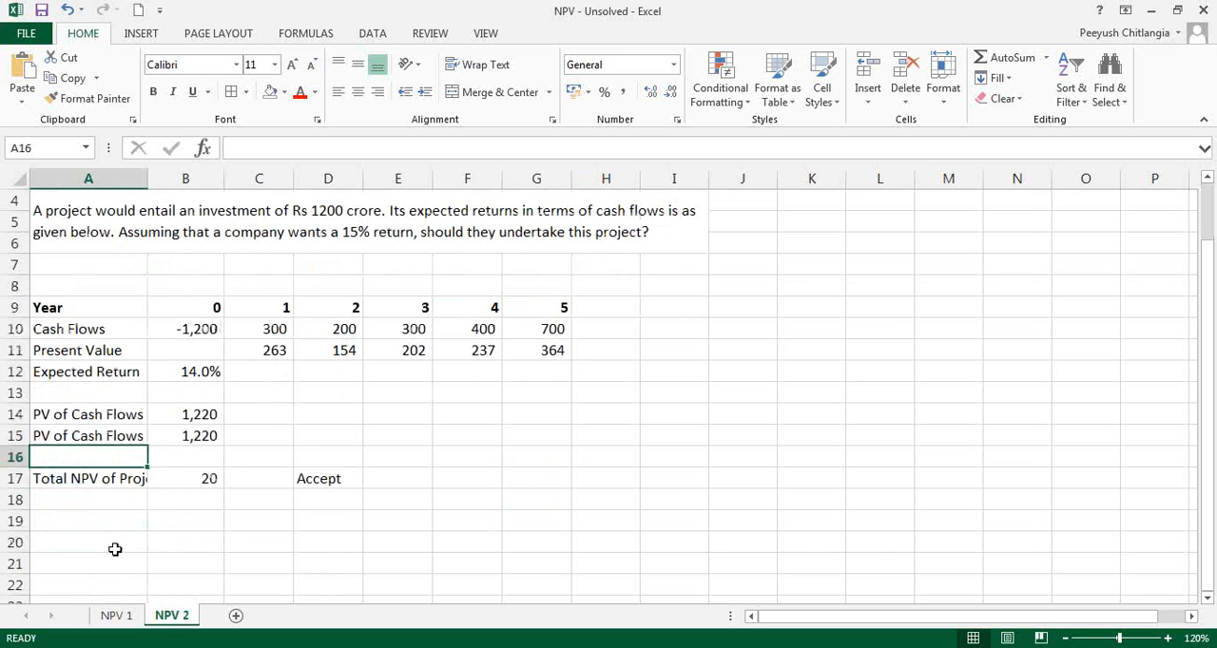
left_click(116, 499)
type("ax")
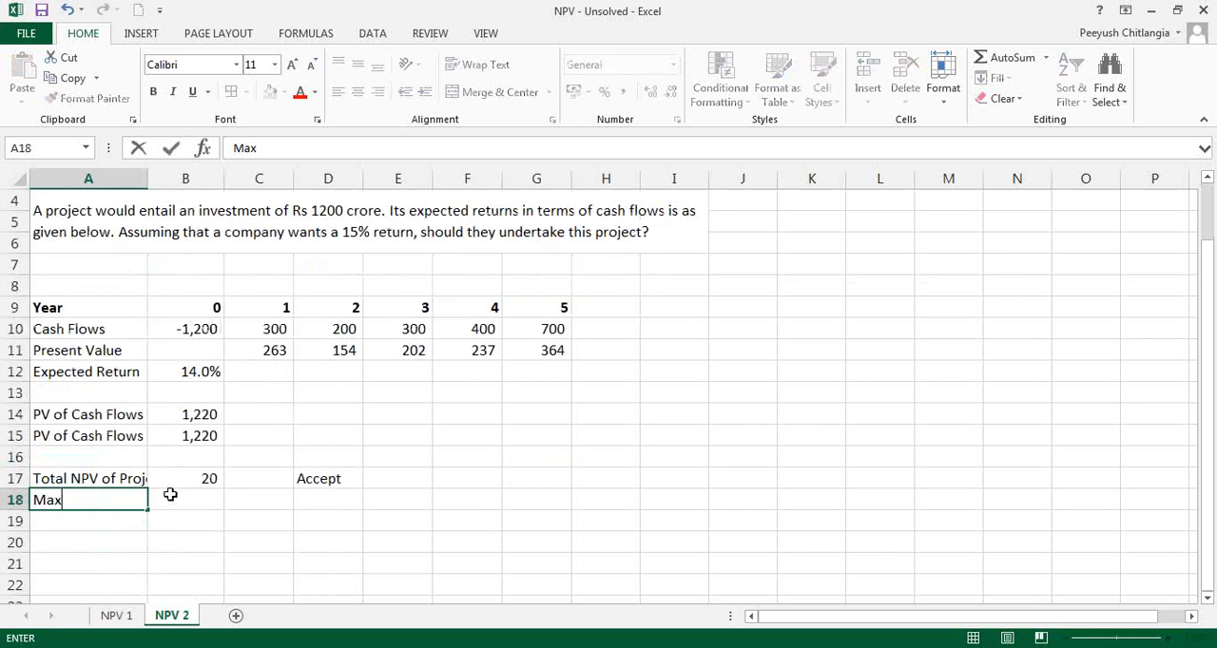
type("imum rate")
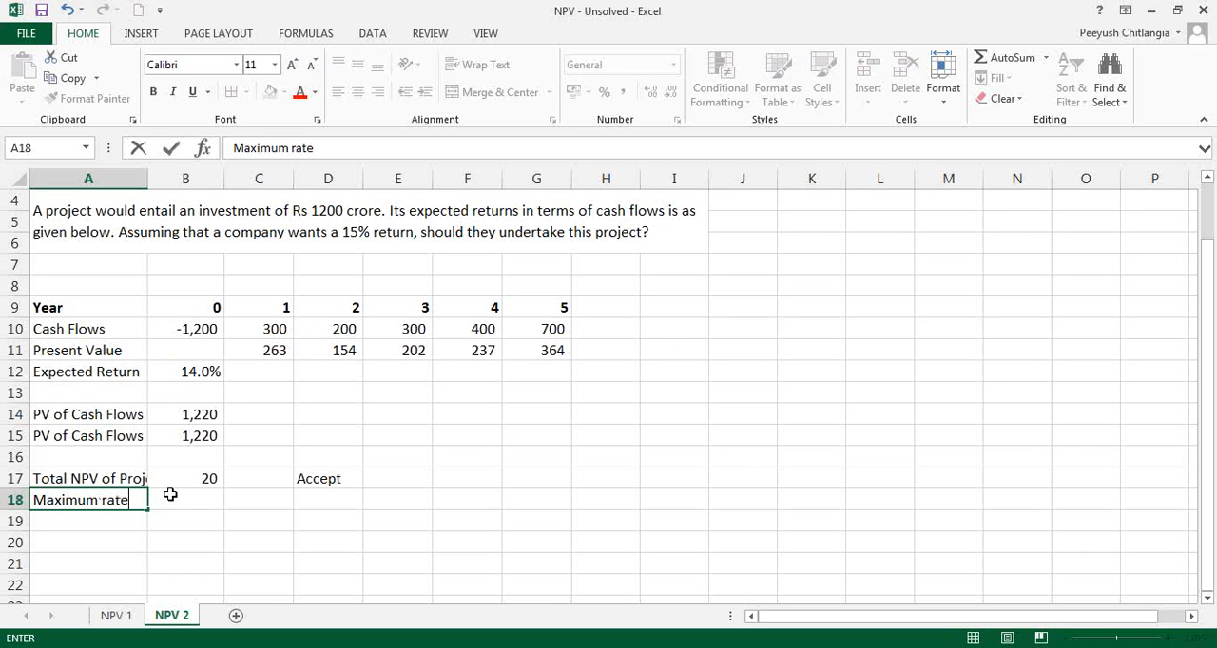
type(" of funding")
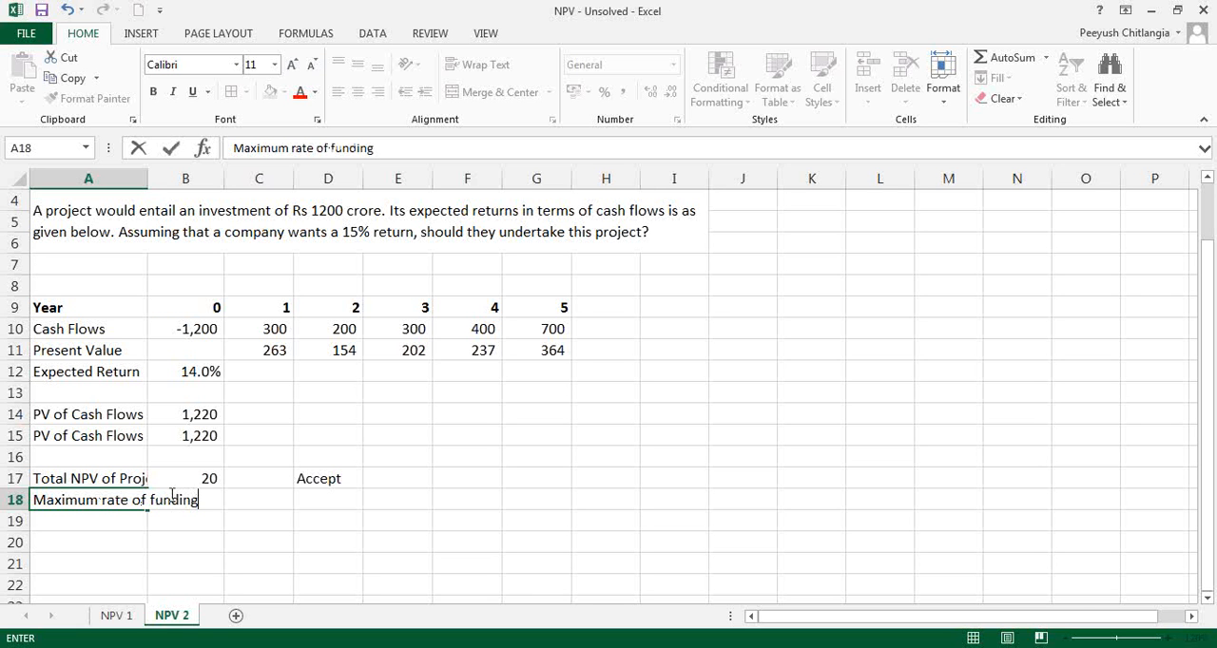
type(" for prohc")
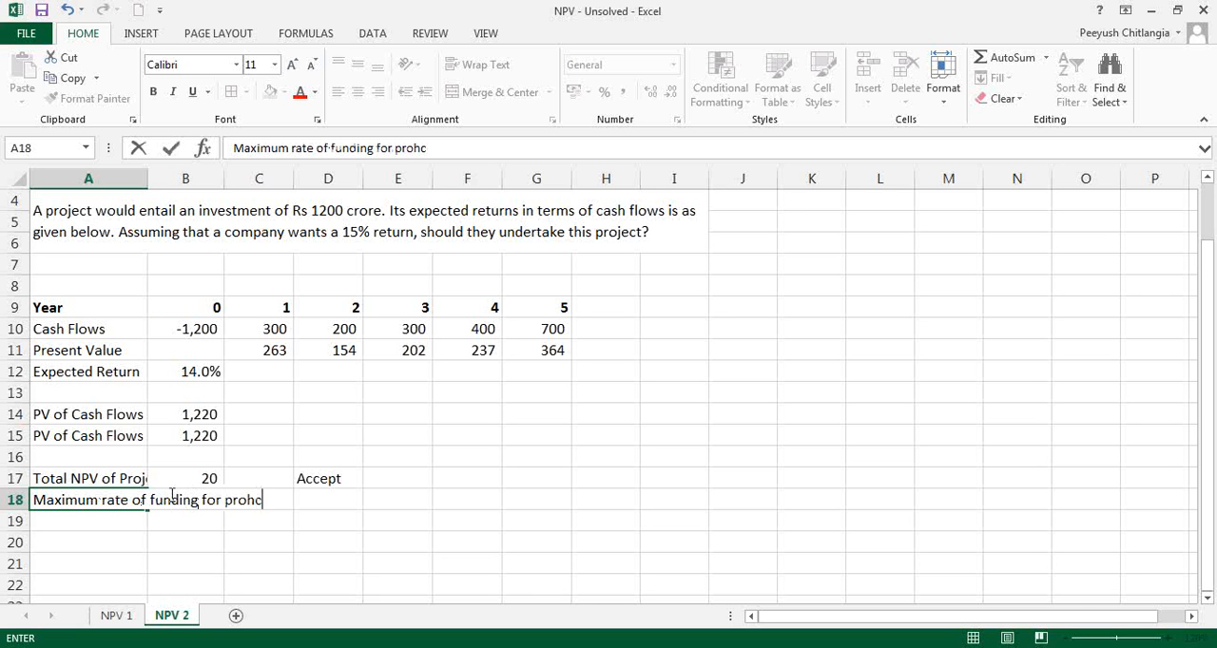
key("BackSpace")
key("BackSpace")
type("ject to be viable")
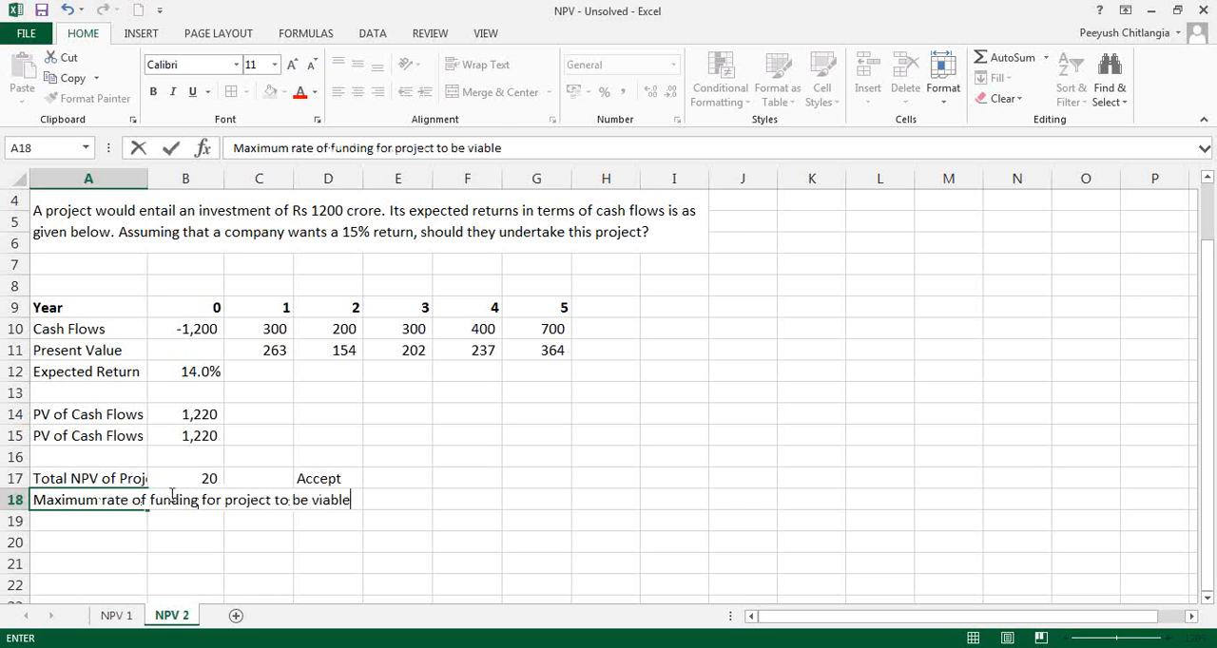
key("Return")
Step: Set the expected return in B12 to 14.6%
key("Right")
key("Up")
key("Up")
key("Up")
key("Up")
key("Up")
key("Up")
key("Up")
type("14.6")
key("Return")
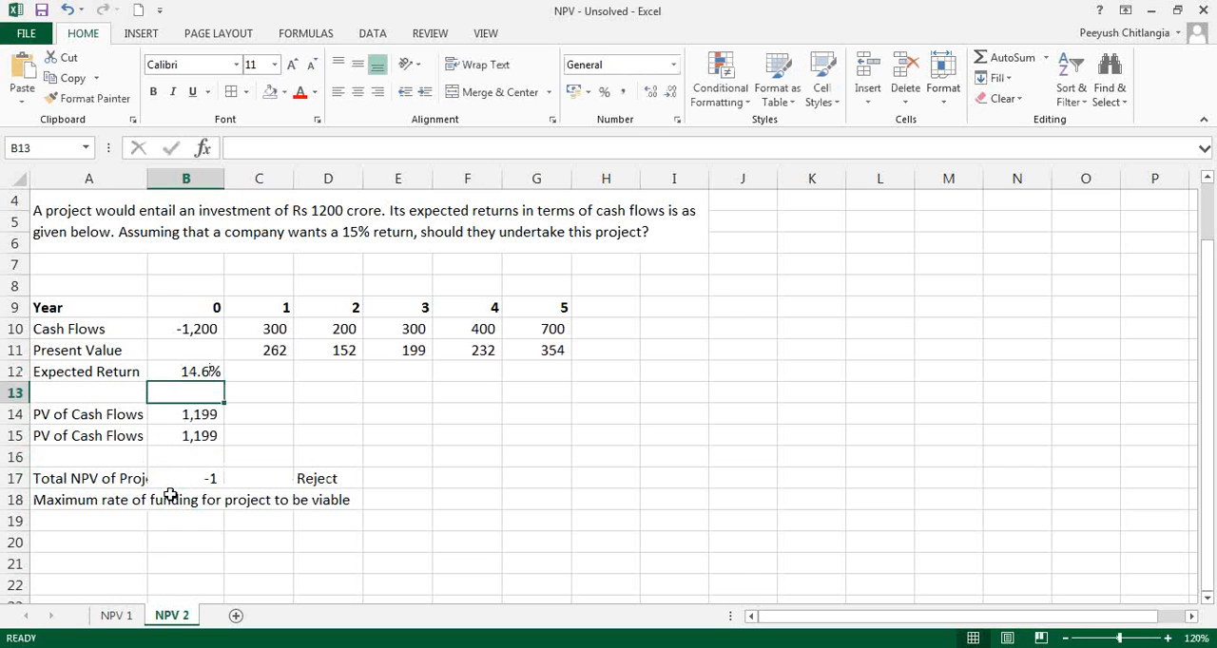
Step: Set the expected return in B12 to 14.5%
key("Up")
type("14.5")
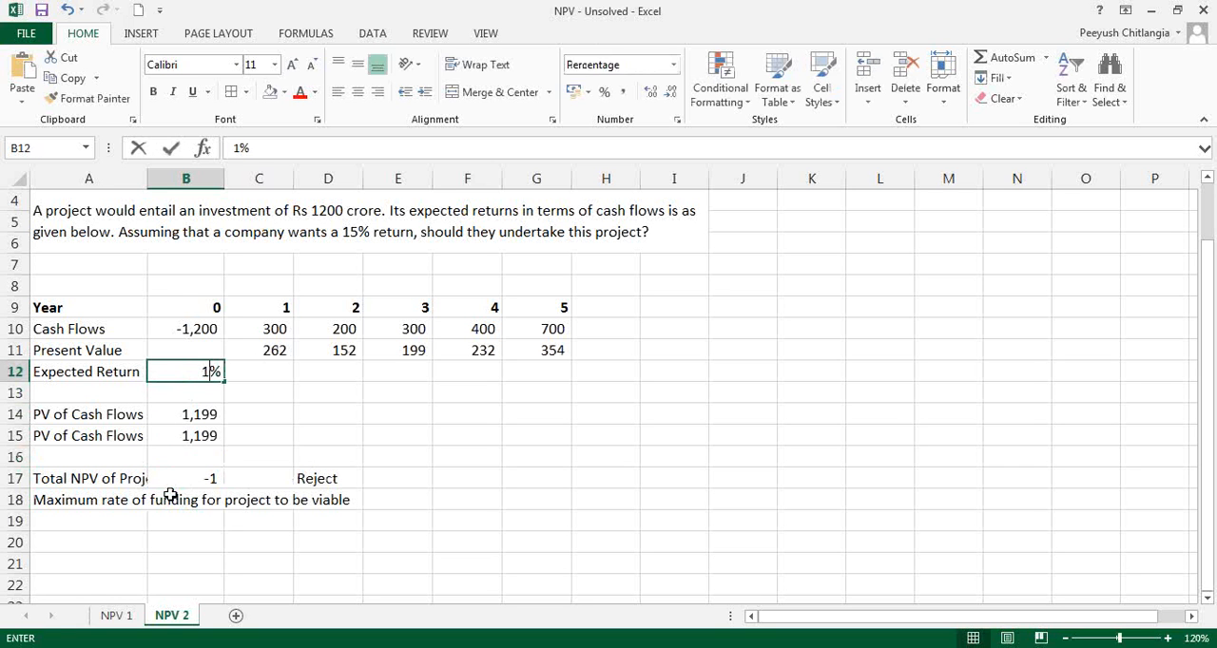
key("Return")
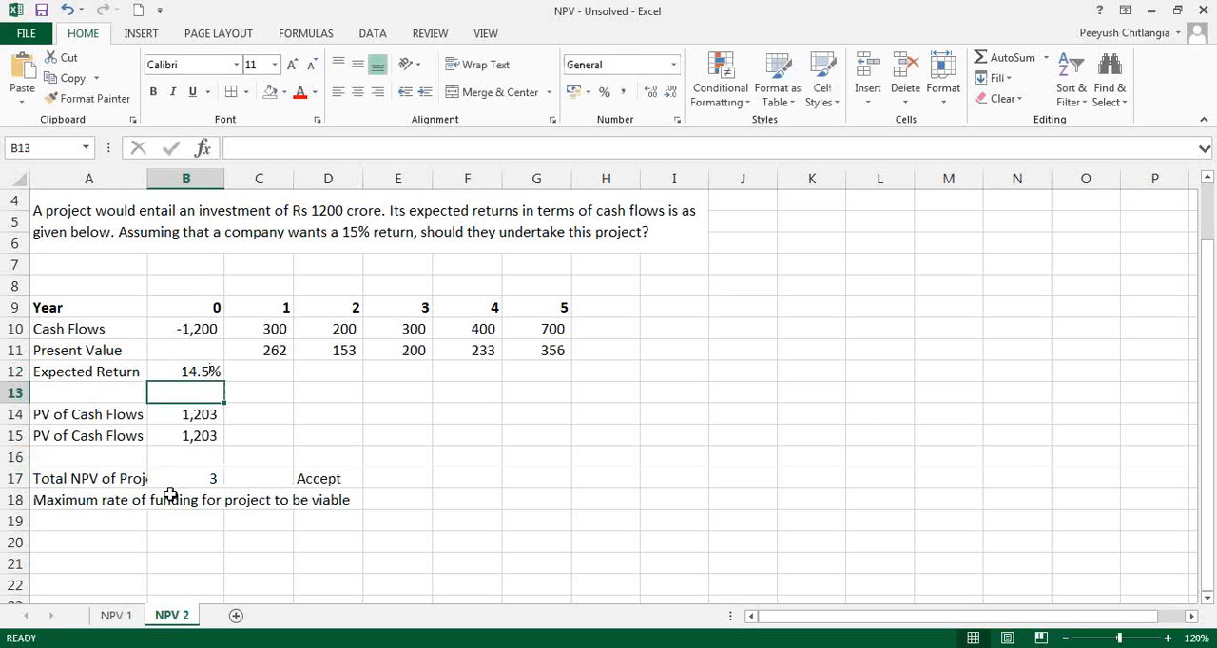
Step: Enter the label "IRR" in A19
key("Down")
key("Down")
key("Down")
key("Left")
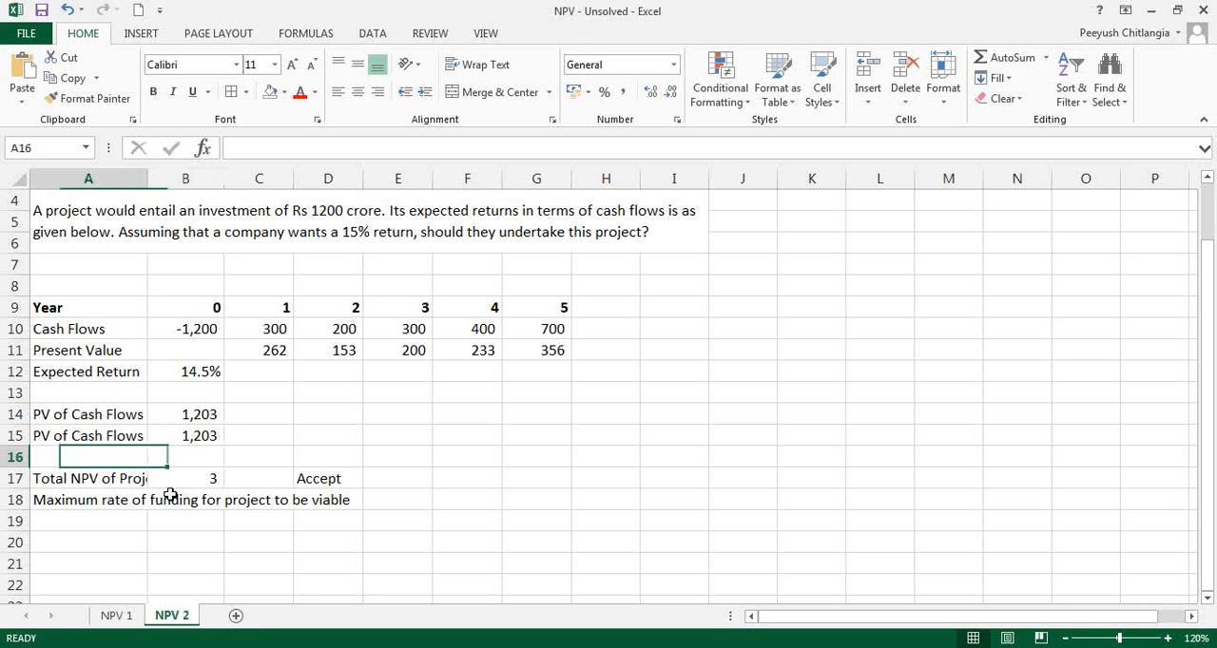
key("Down")
key("Down")
key("Down")
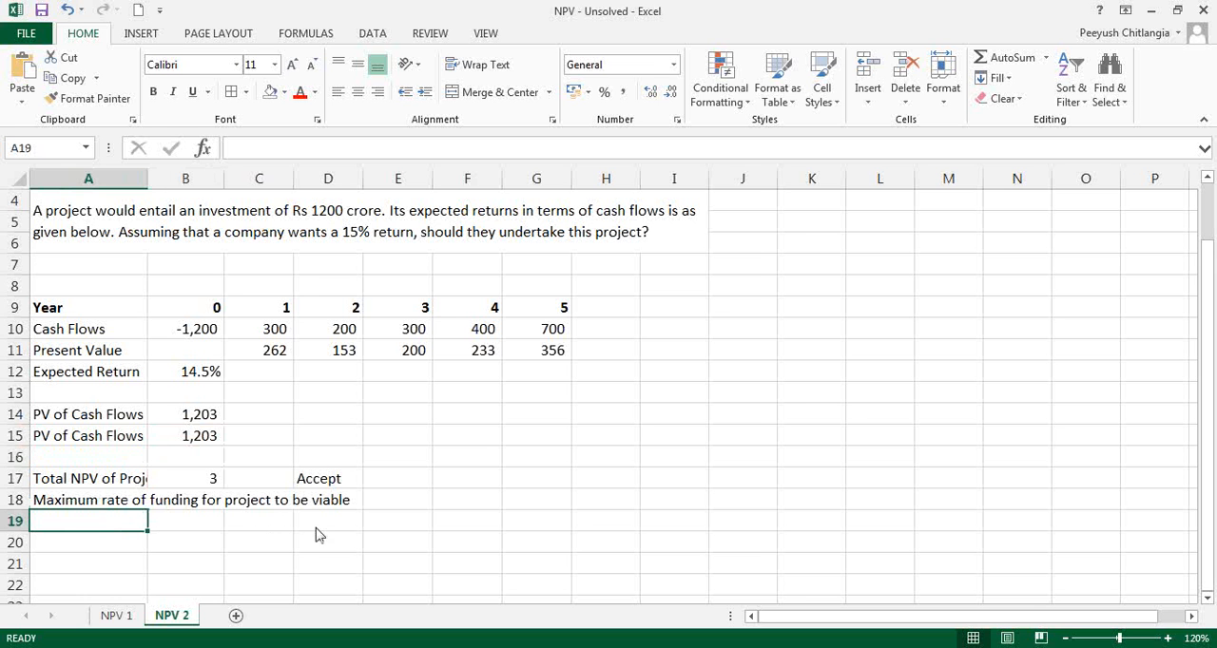
left_click(1065, 638)
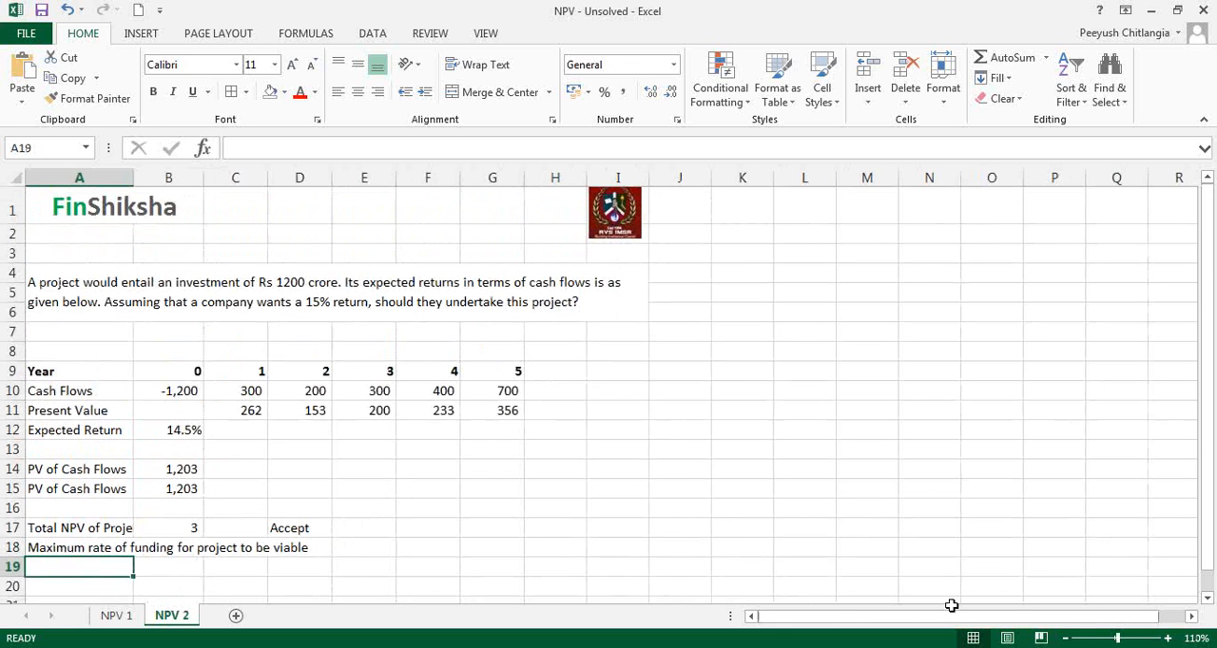
type("IRR")
key("Tab")
type("=")
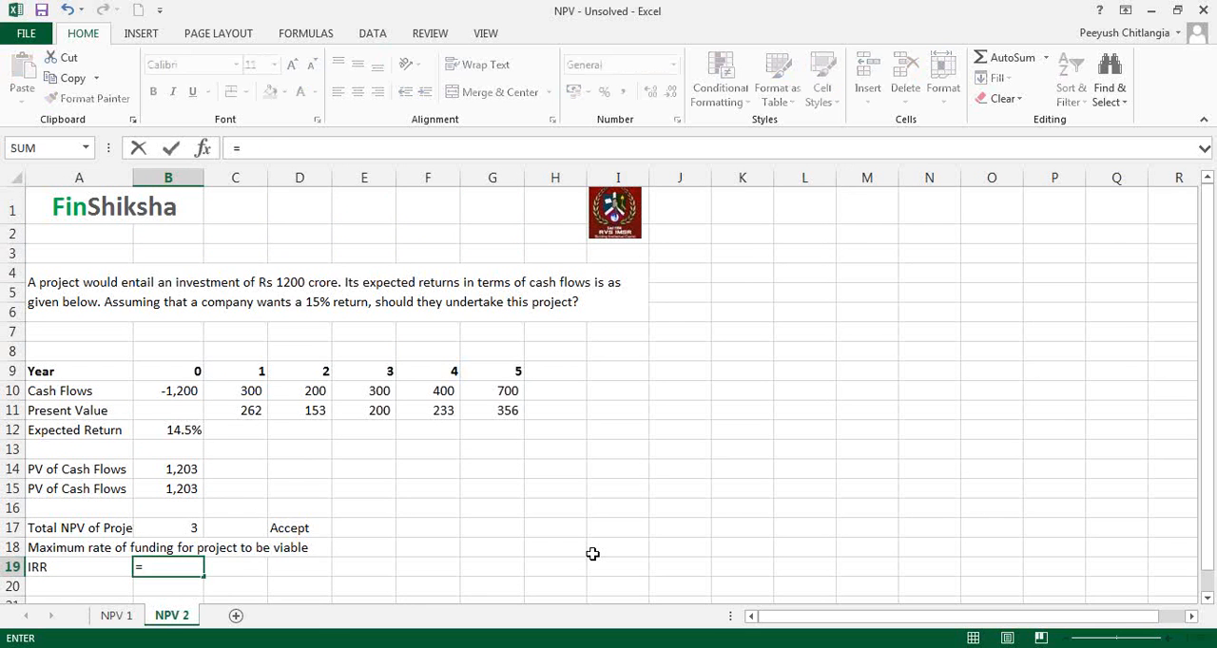
type("irr(")
key("Up")
key("Up")
key("Up")
key("Up")
key("Up")
key("Up")
key("Up")
key("Up")
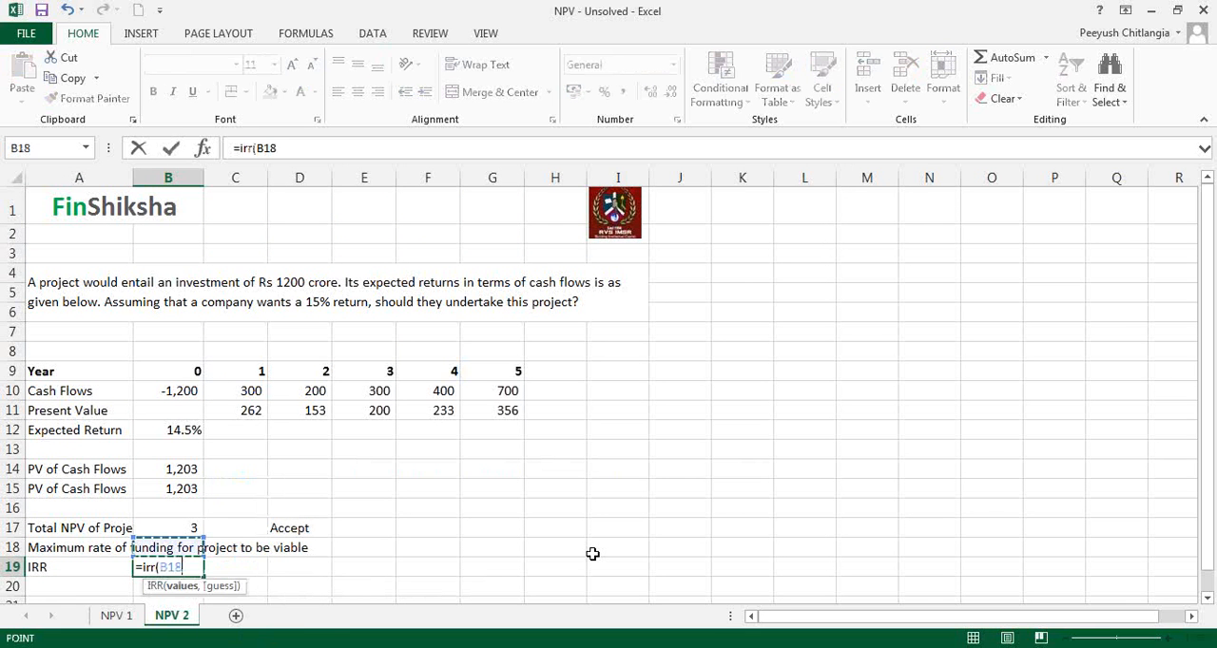
key("Up")
key("shift+Right")
key("shift+Right")
key("shift+Right")
key("shift+Right")
key("shift+Right")
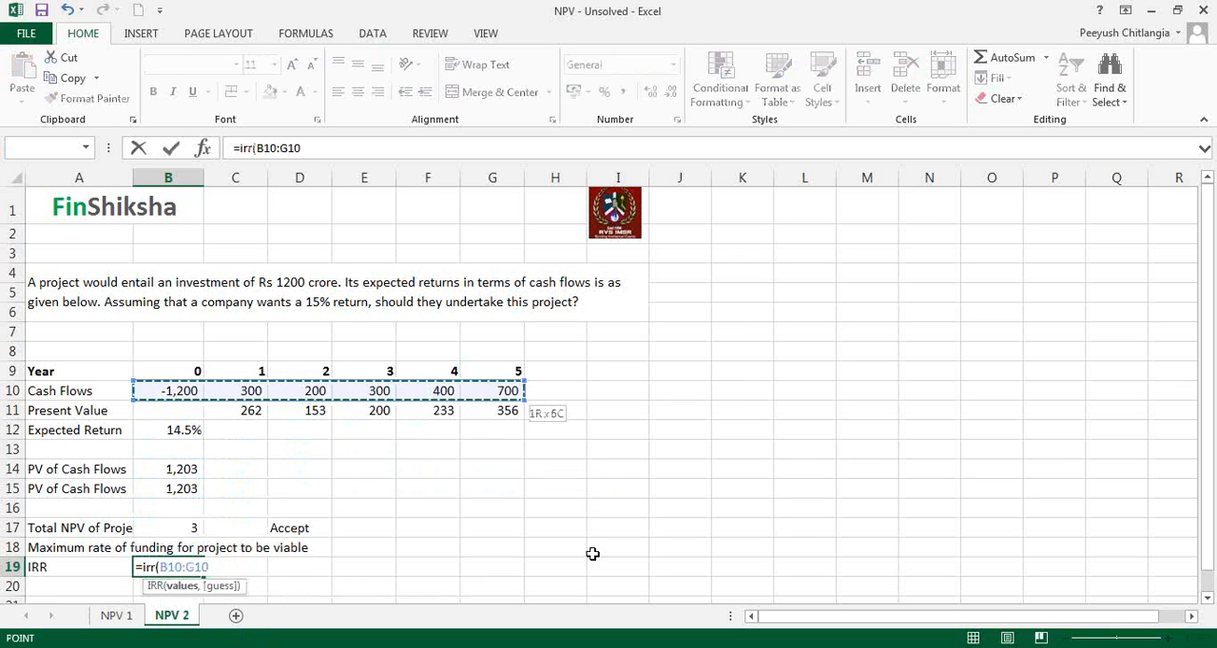
type(")")
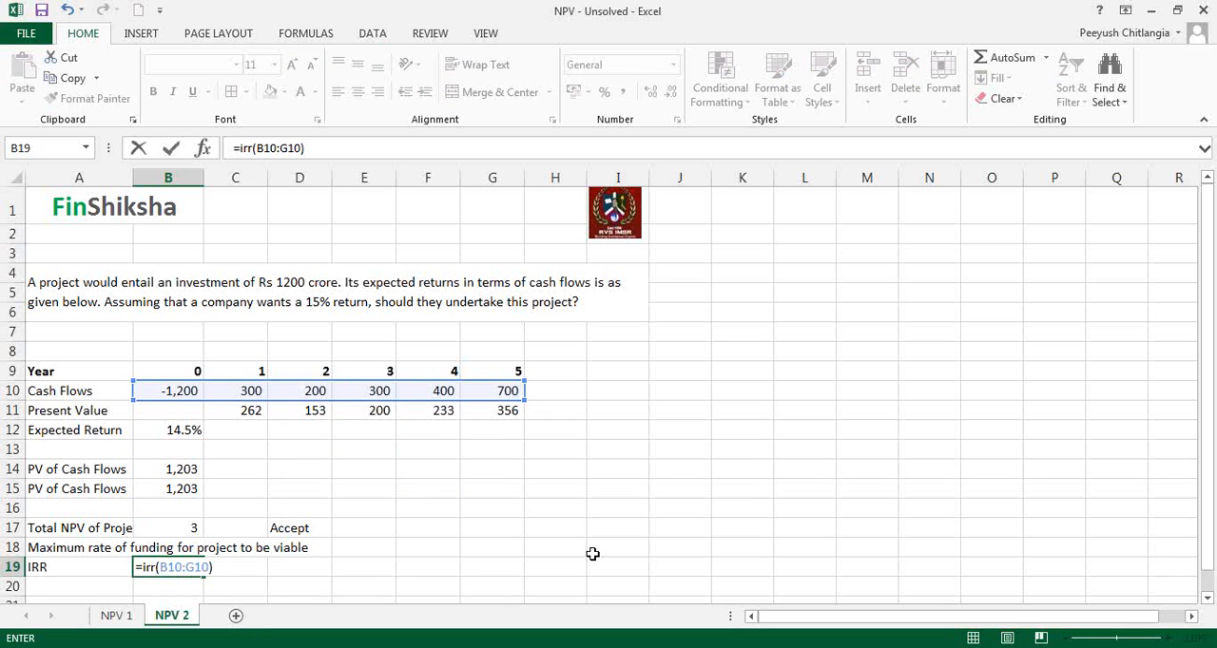
key("Escape")
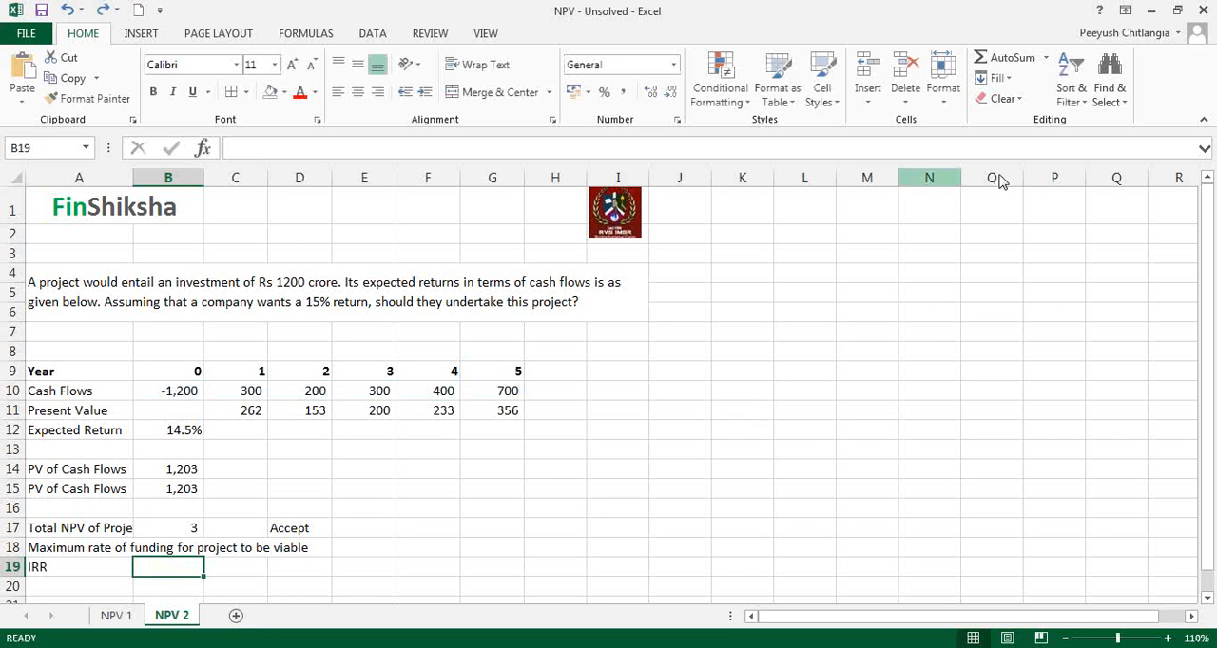
Step: Calculate the project's internal rate of return in B19 with =IRR(B10:G10) over the year 0 to 5 cash flows
type("=if")
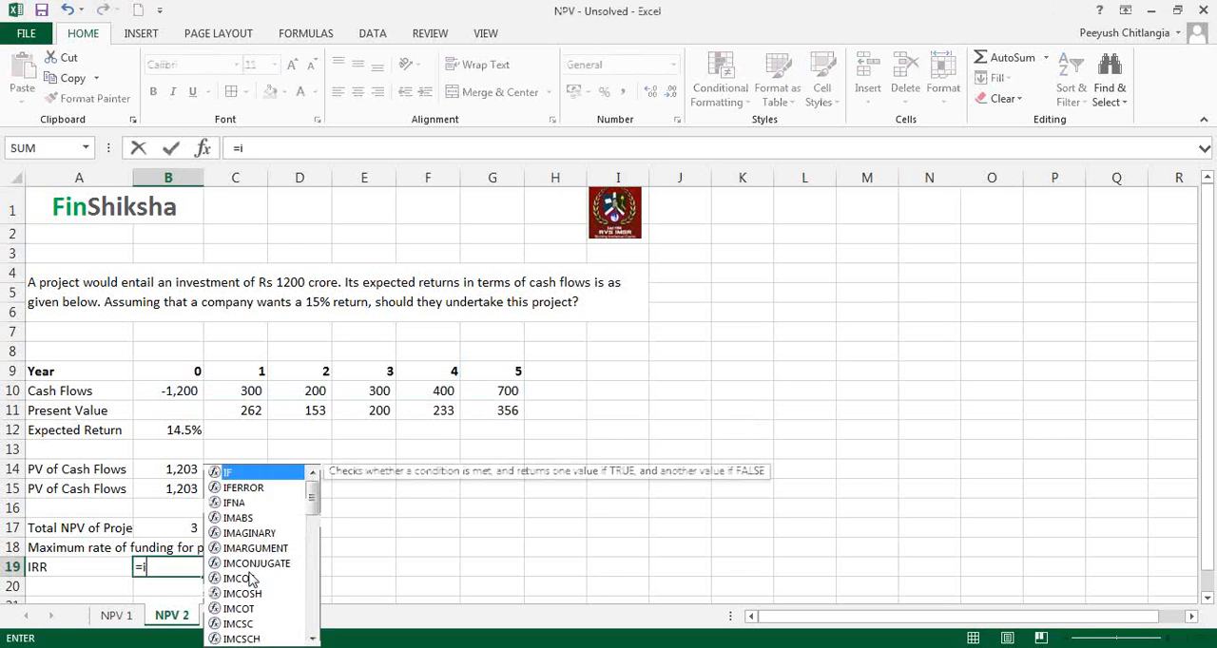
key("BackSpace")
type("rr(")
key("Up")
key("Up")
key("Up")
key("Up")
key("Up")
key("Up")
key("Up")
key("Up")
key("Up")
key("shift+Right")
key("shift+Right")
key("shift+Right")
key("shift+Right")
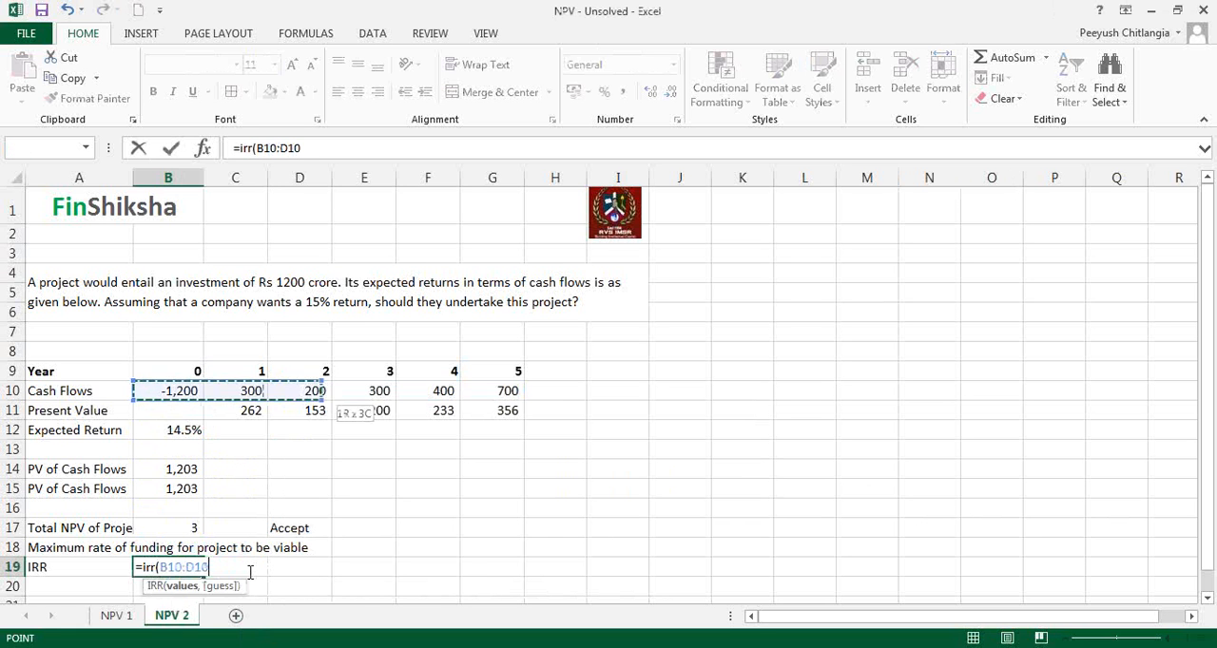
key("shift+Right")
type(")")
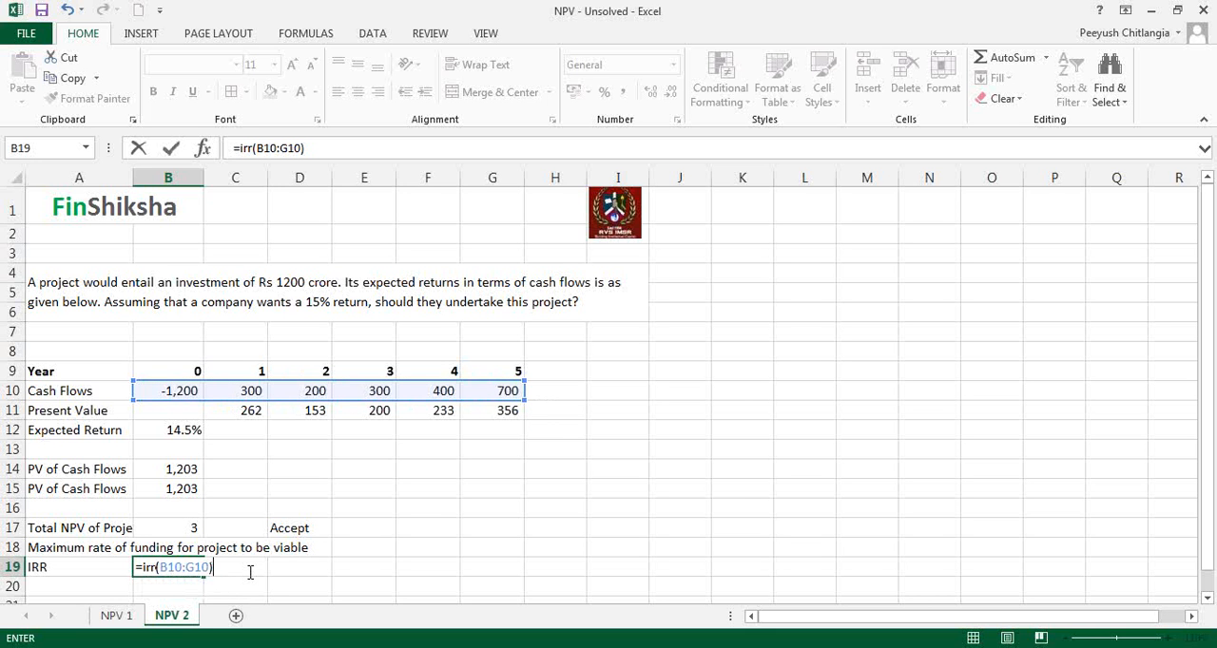
key("Return")
Step: Show the IRR percentage in B19 with two decimal places
key("Up")
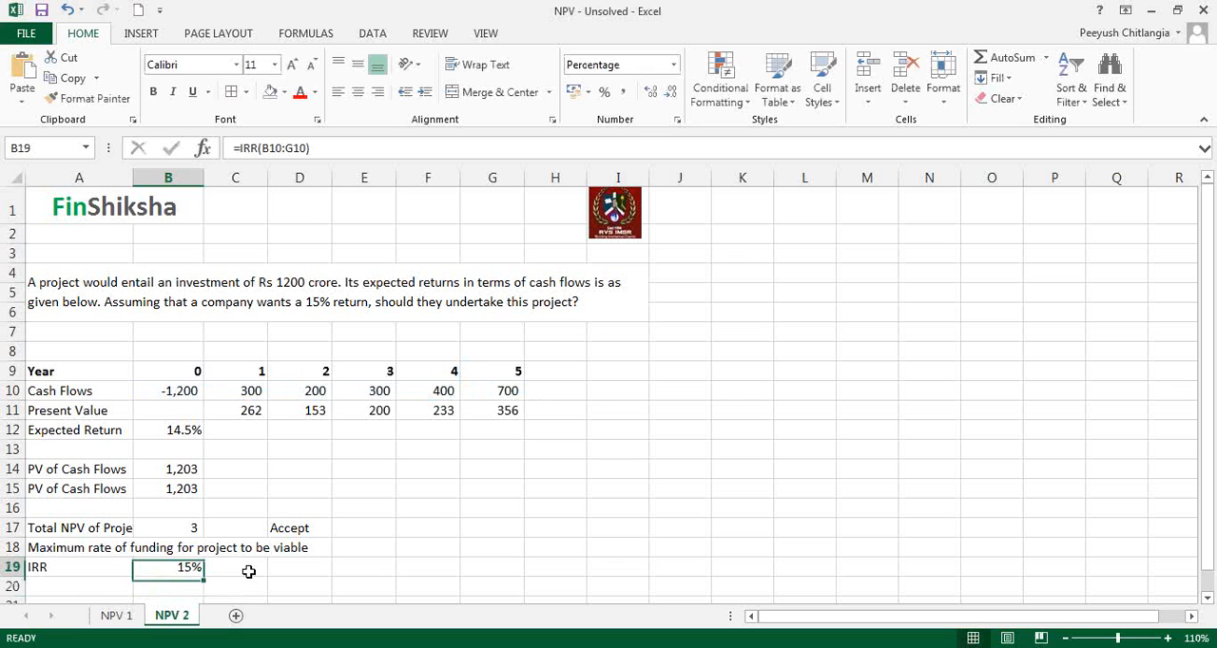
left_click(650, 91)
left_click(651, 91)
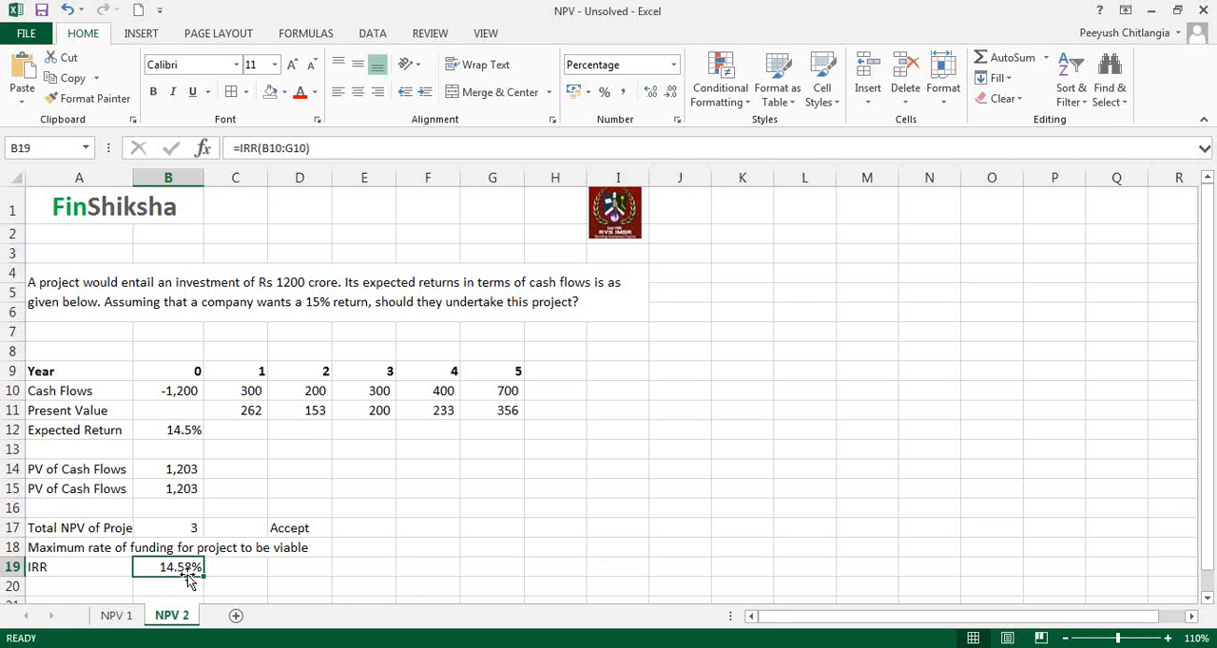
Step: Widen column A just enough to fit the "Total NPV of Project" label in full
left_click(183, 431)
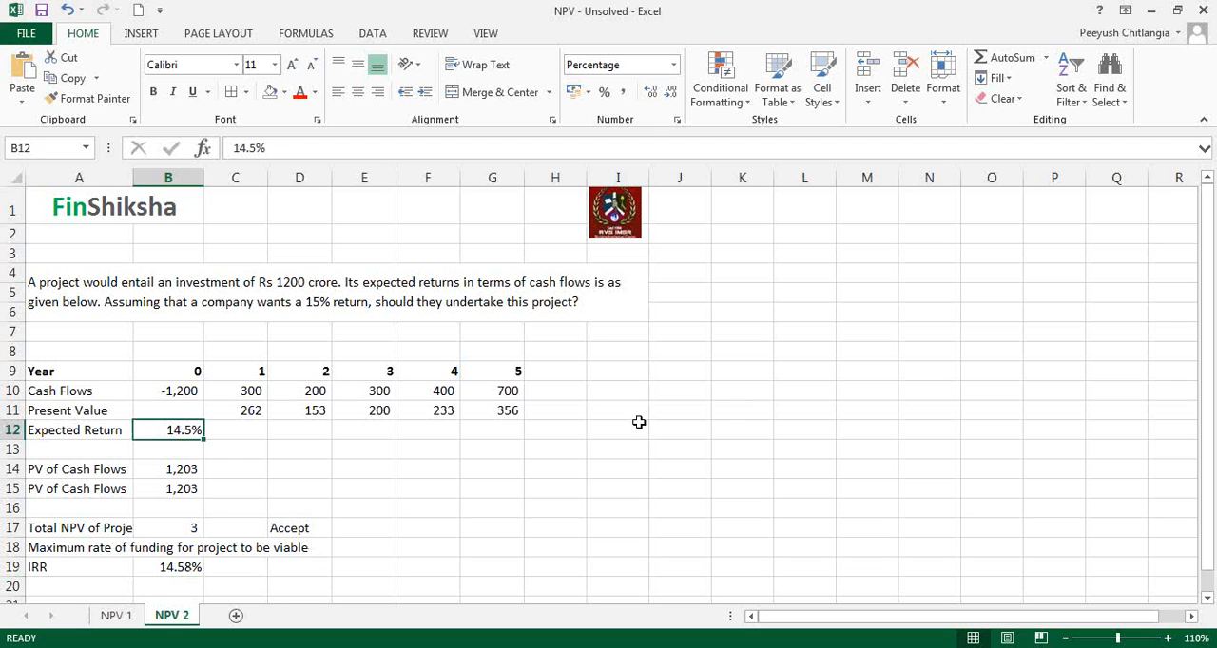
left_click(698, 430)
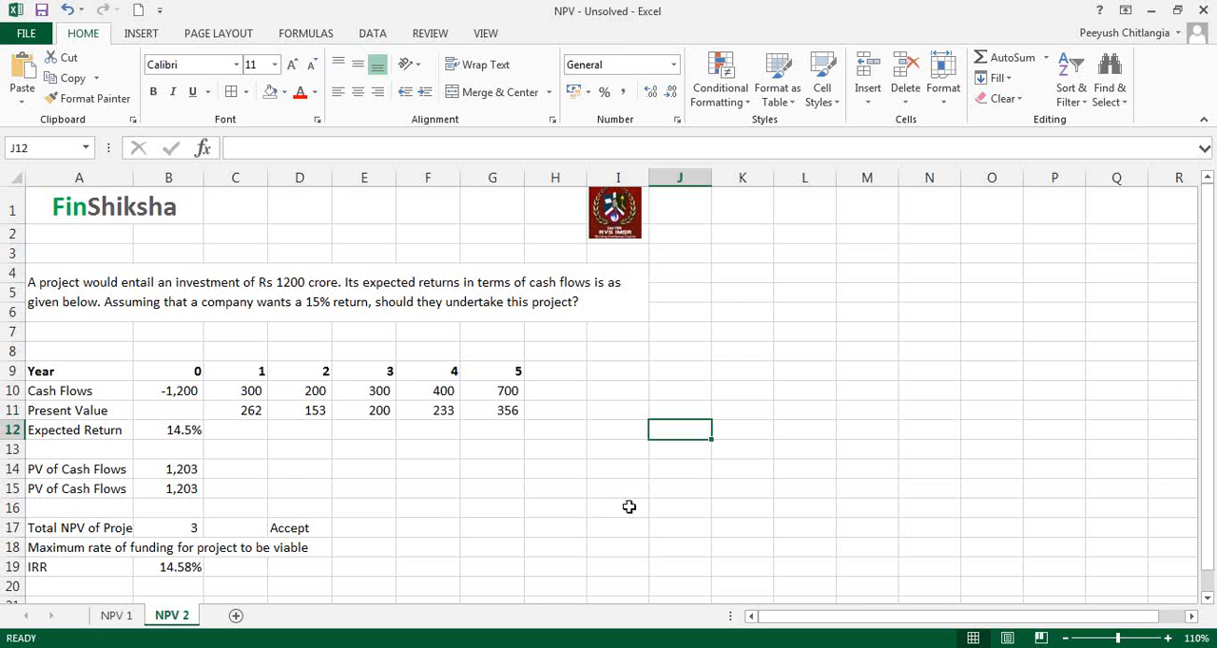
double_click(134, 178)
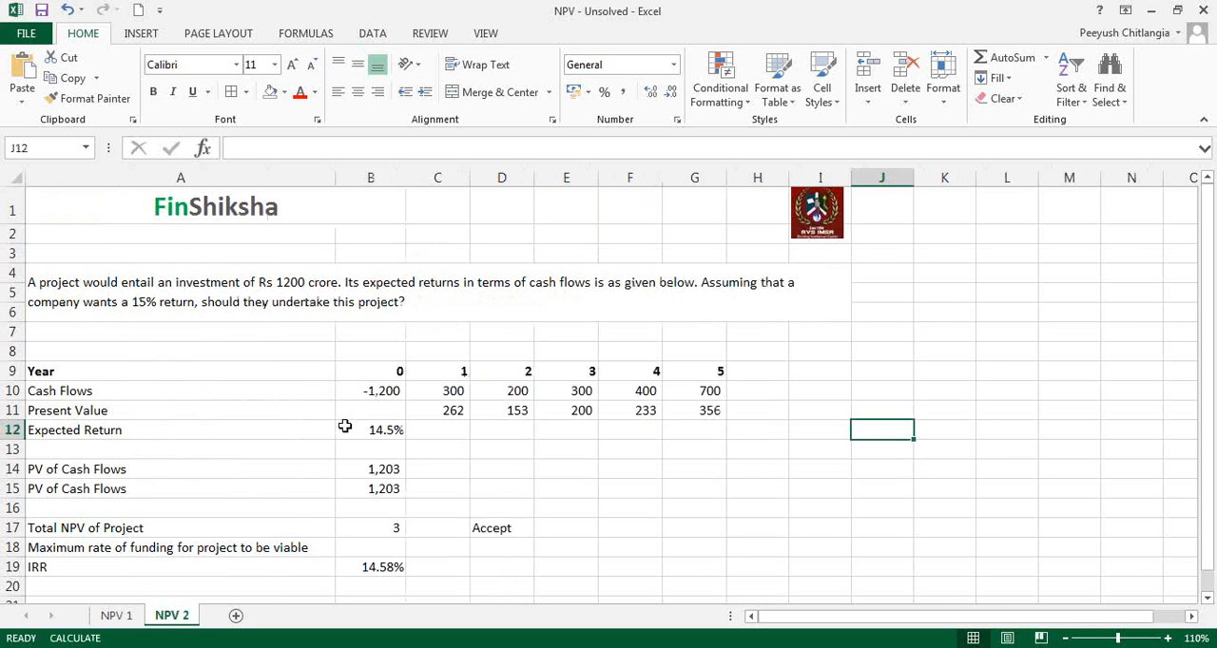
left_click(345, 426)
left_click_drag(333, 189, 202, 189)
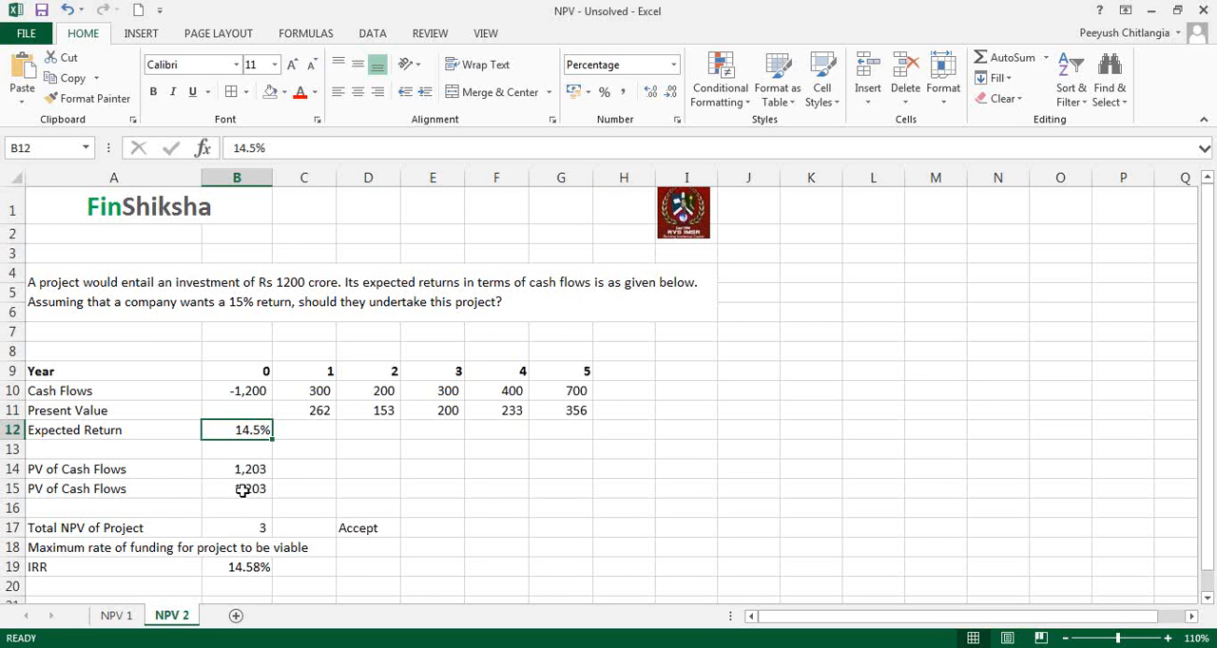
Step: Compare the IRR in B19 with the expected return in B12
left_click(246, 565)
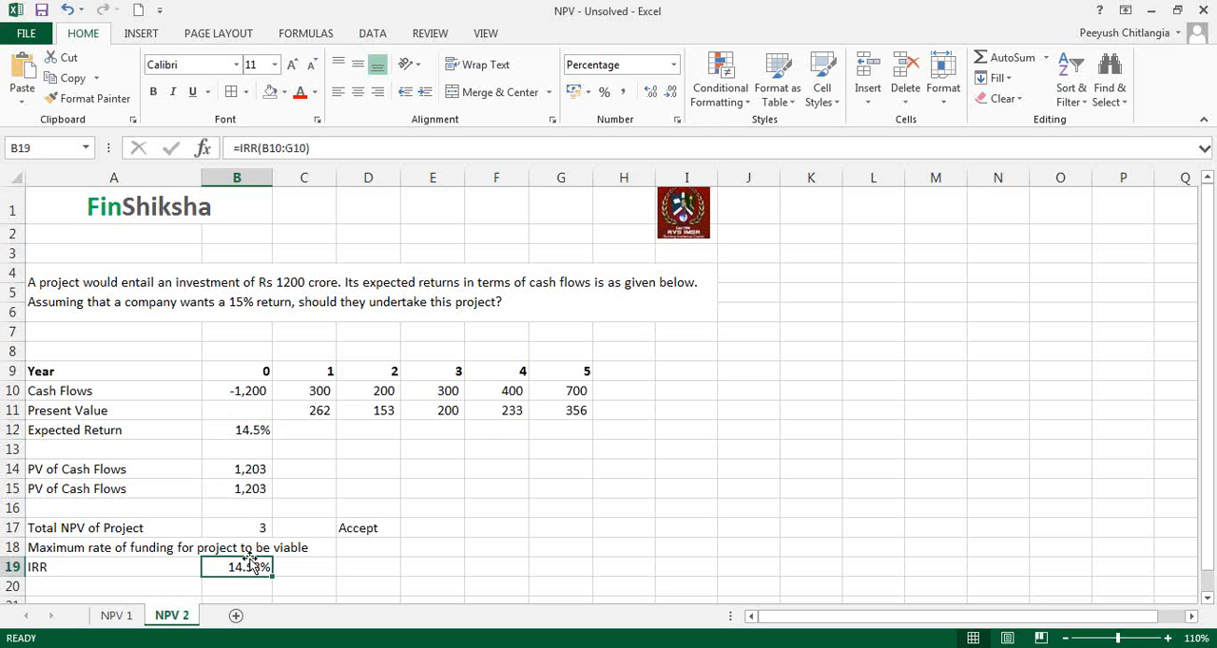
left_click(260, 432)
left_click(190, 431)
left_click_drag(238, 423, 250, 427)
left_click(251, 428)
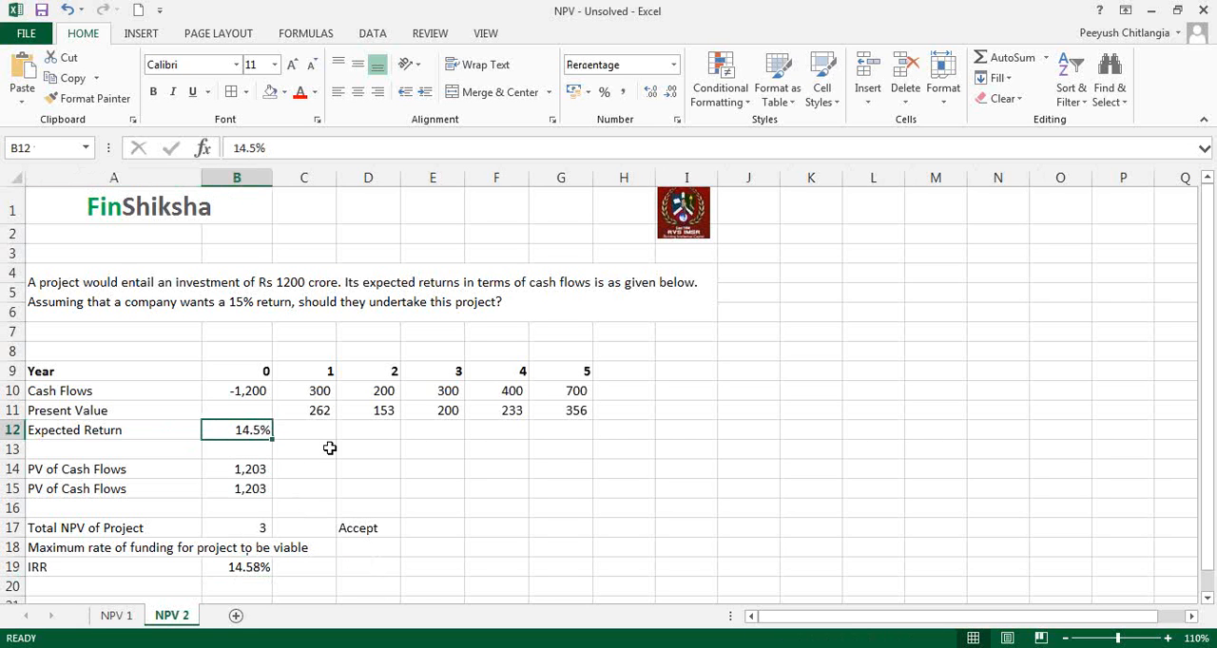
left_click(258, 569)
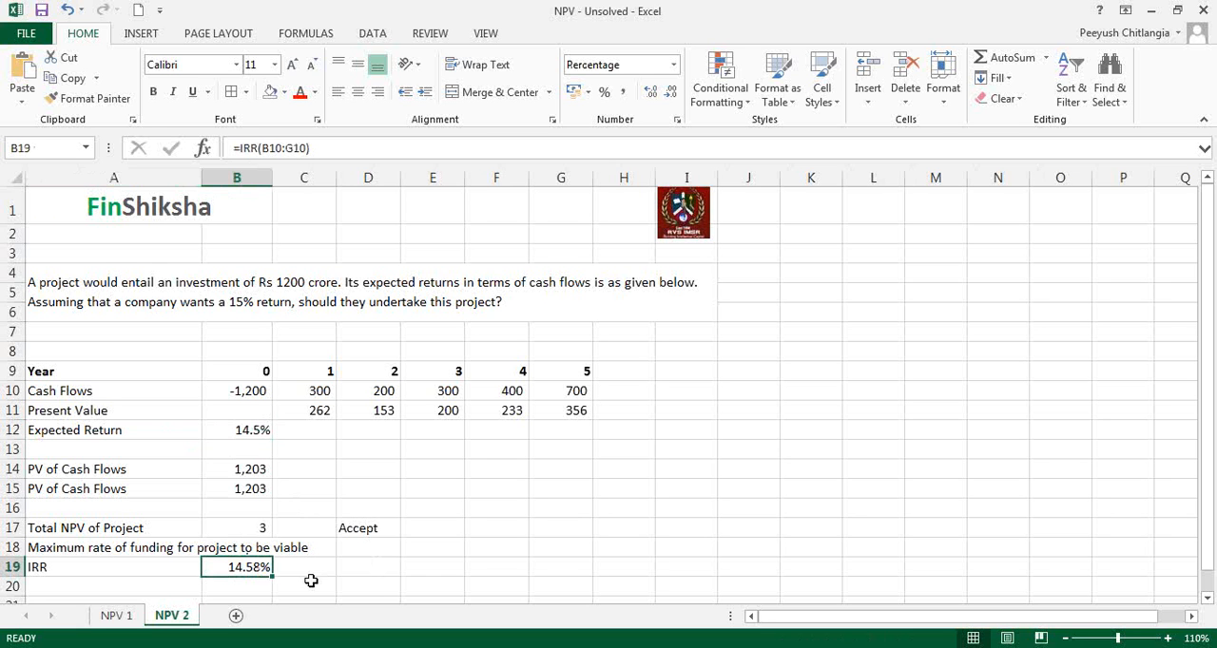
Step: Set the expected return in B12 to 14.6%
left_click(262, 431)
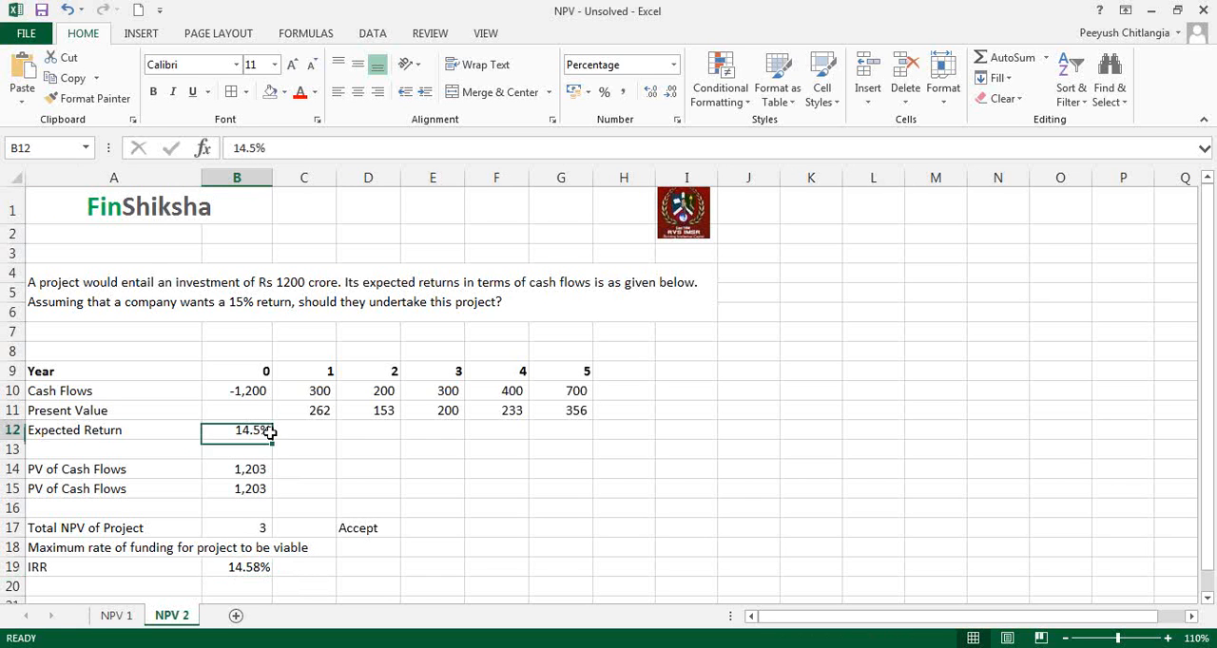
type("14%.6")
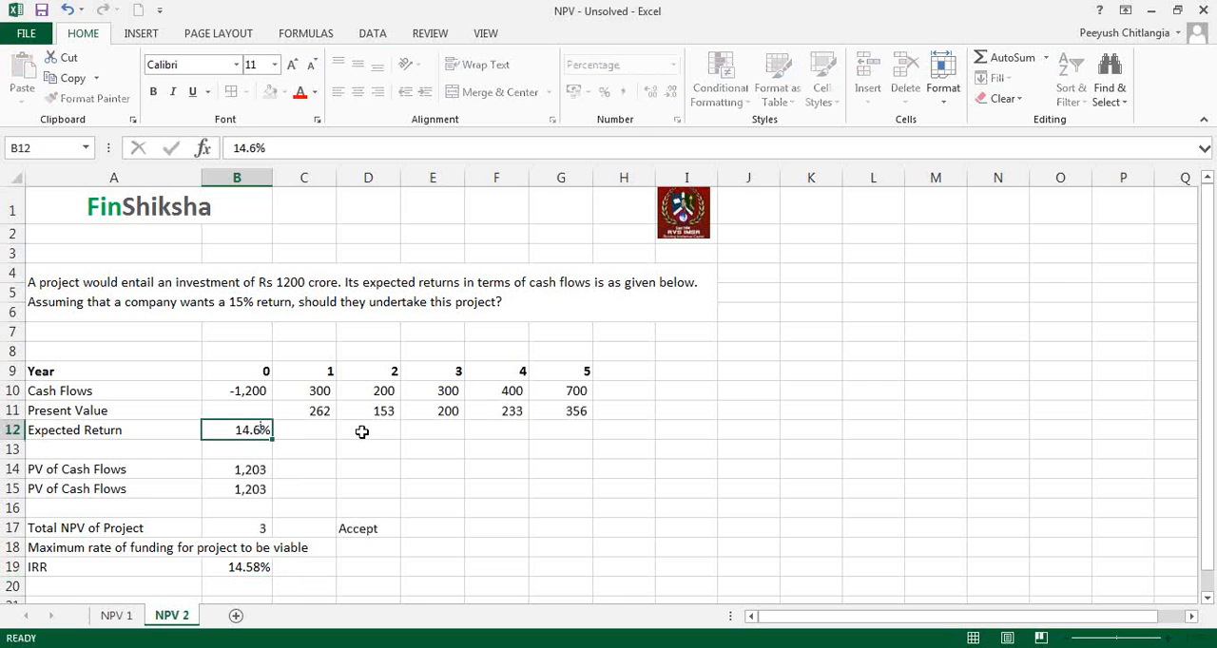
key("Return")
key("Return")
key("Return")
Step: Examine the total NPV in B17 and the accept/reject decision in D17 against the expected return in B12 and the IRR in B19
key("Down")
key("Down")
key("Down")
key("Down")
key("Right")
key("Right")
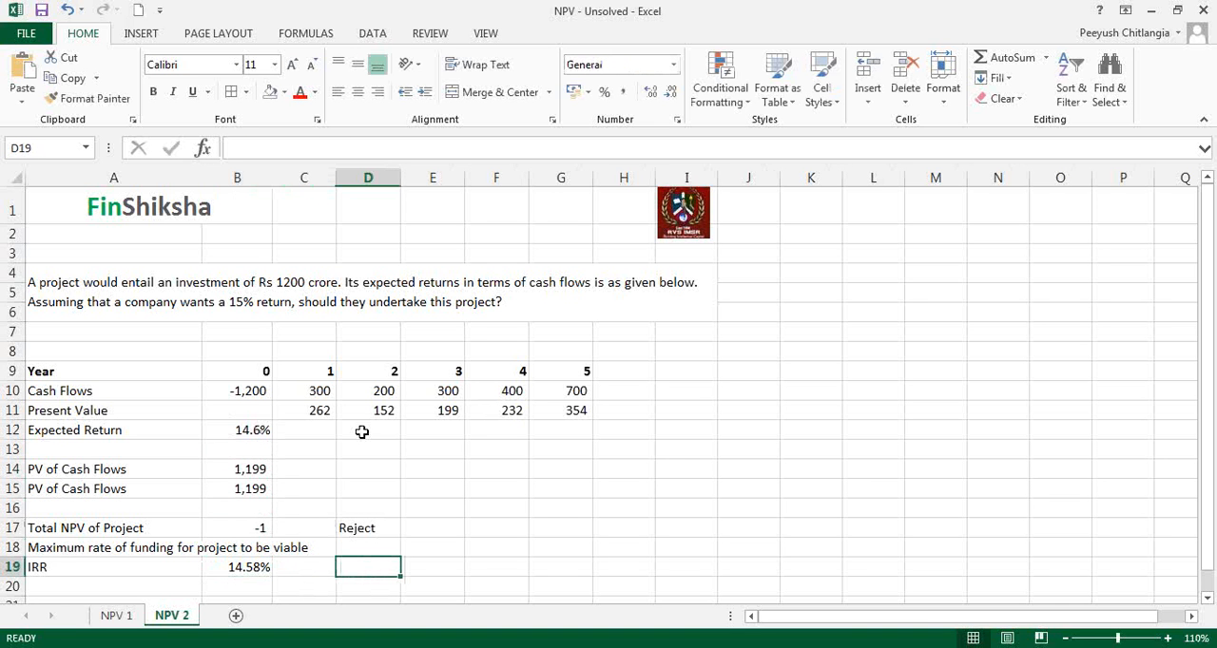
key("Left")
key("Left")
key("Up")
key("Up")
key("Up")
key("Up")
key("Up")
key("Up")
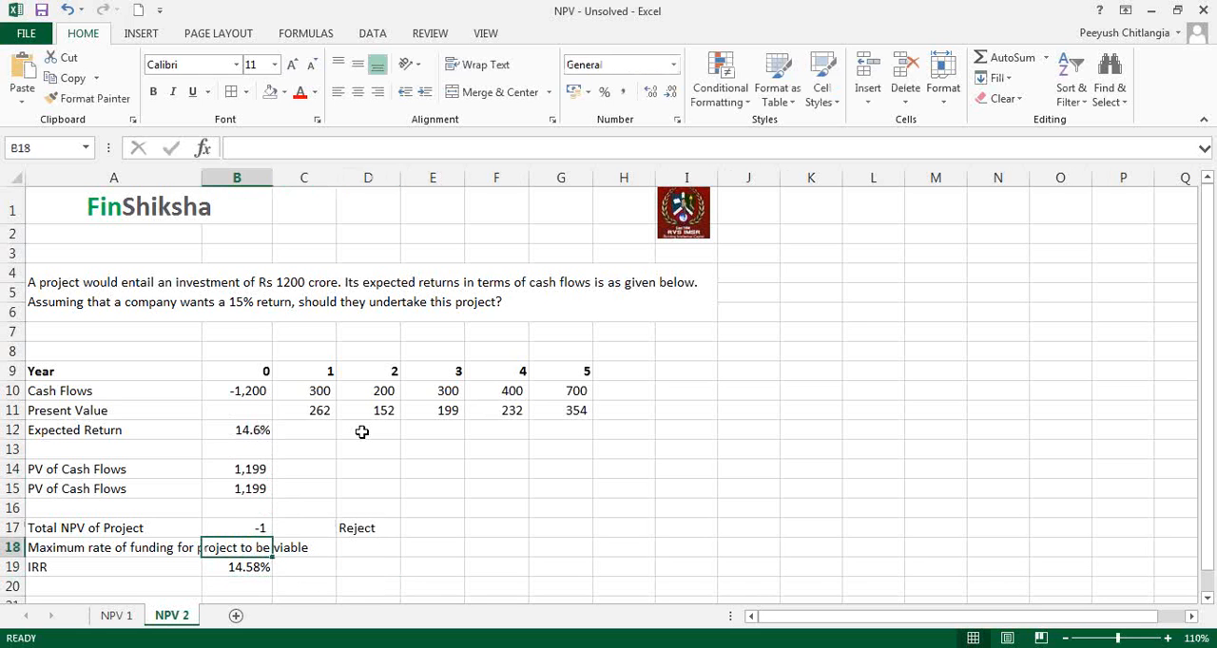
key("Up")
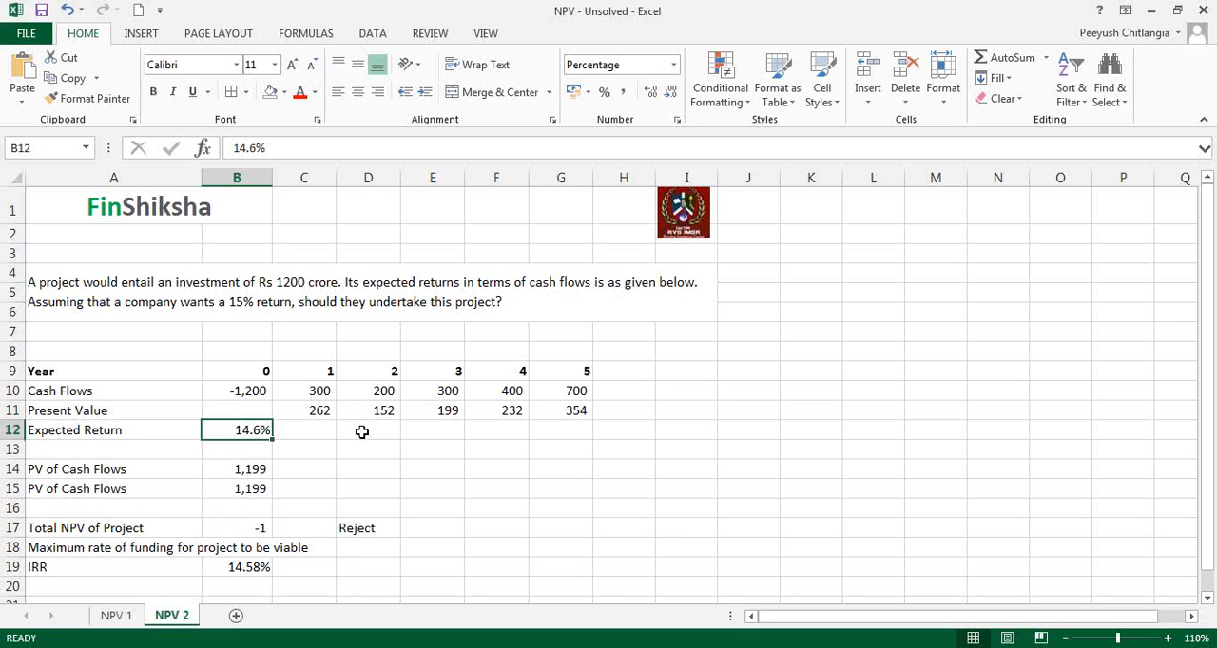
key("Down")
key("Down")
key("Down")
key("Down")
key("Down")
key("Down")
key("Down")
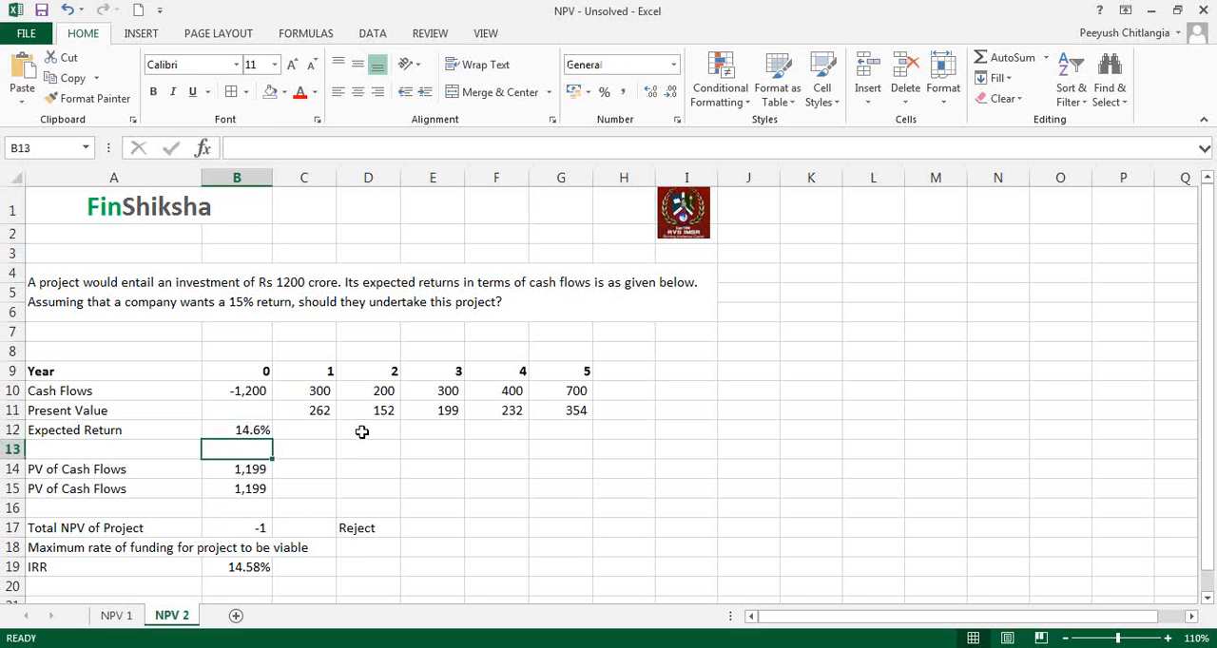
key("Up")
key("Up")
key("Up")
key("Up")
key("Up")
key("Up")
key("Up")
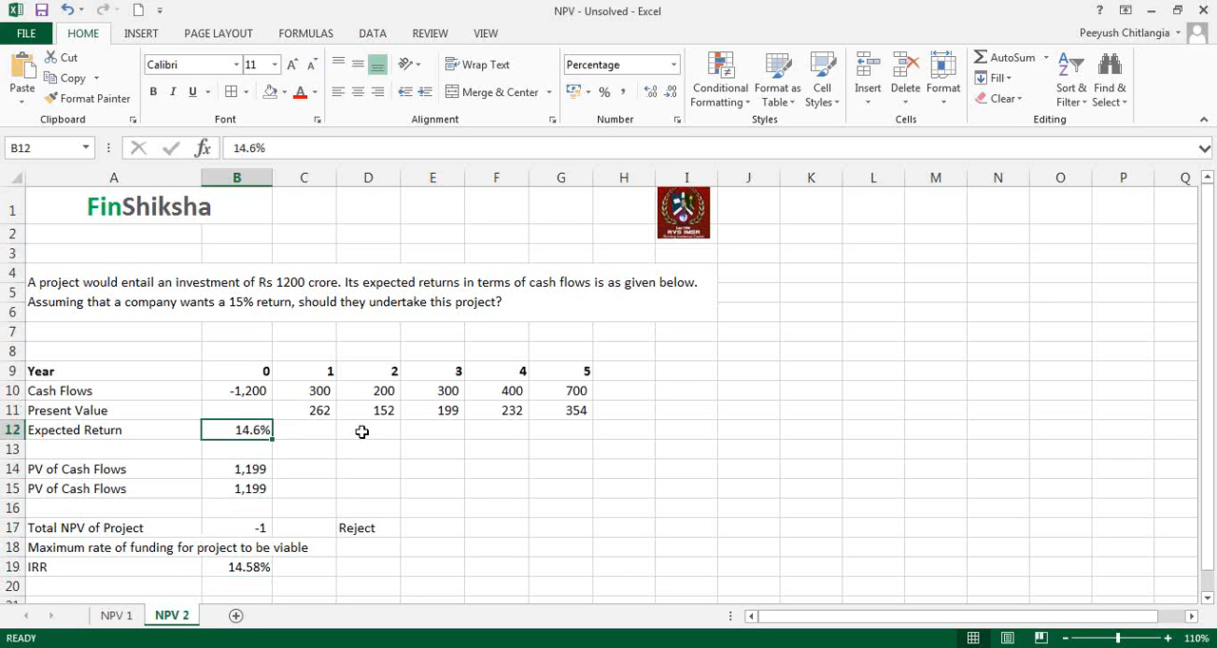
key("Down")
key("Down")
key("Down")
key("Down")
key("Down")
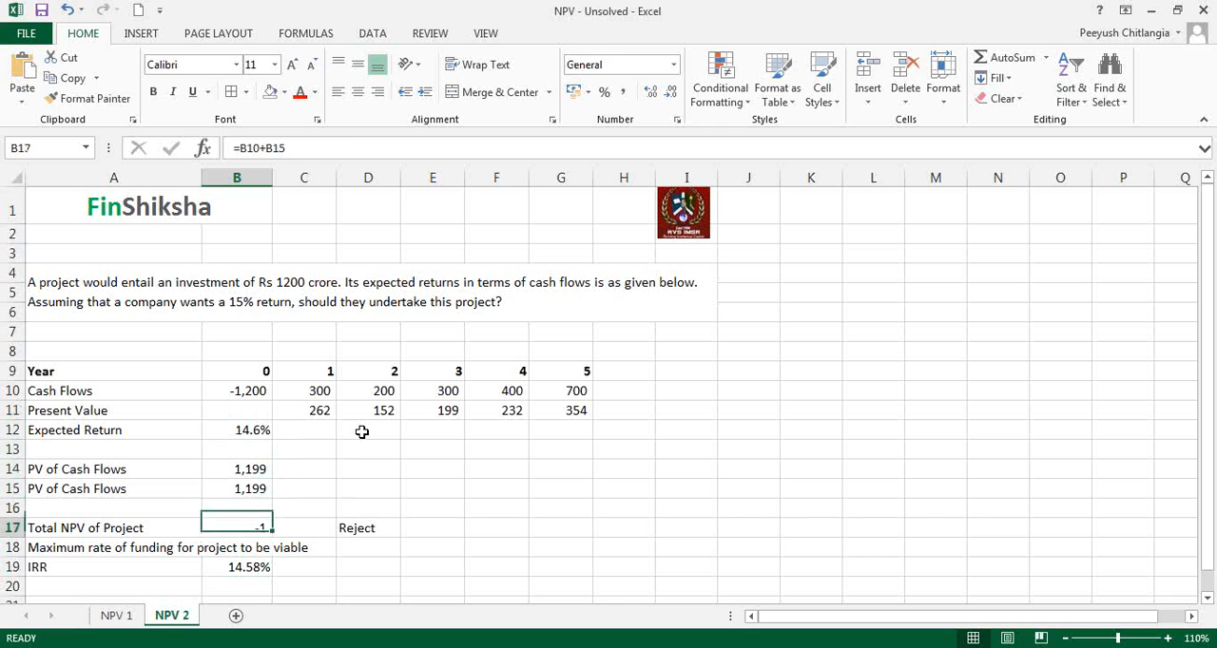